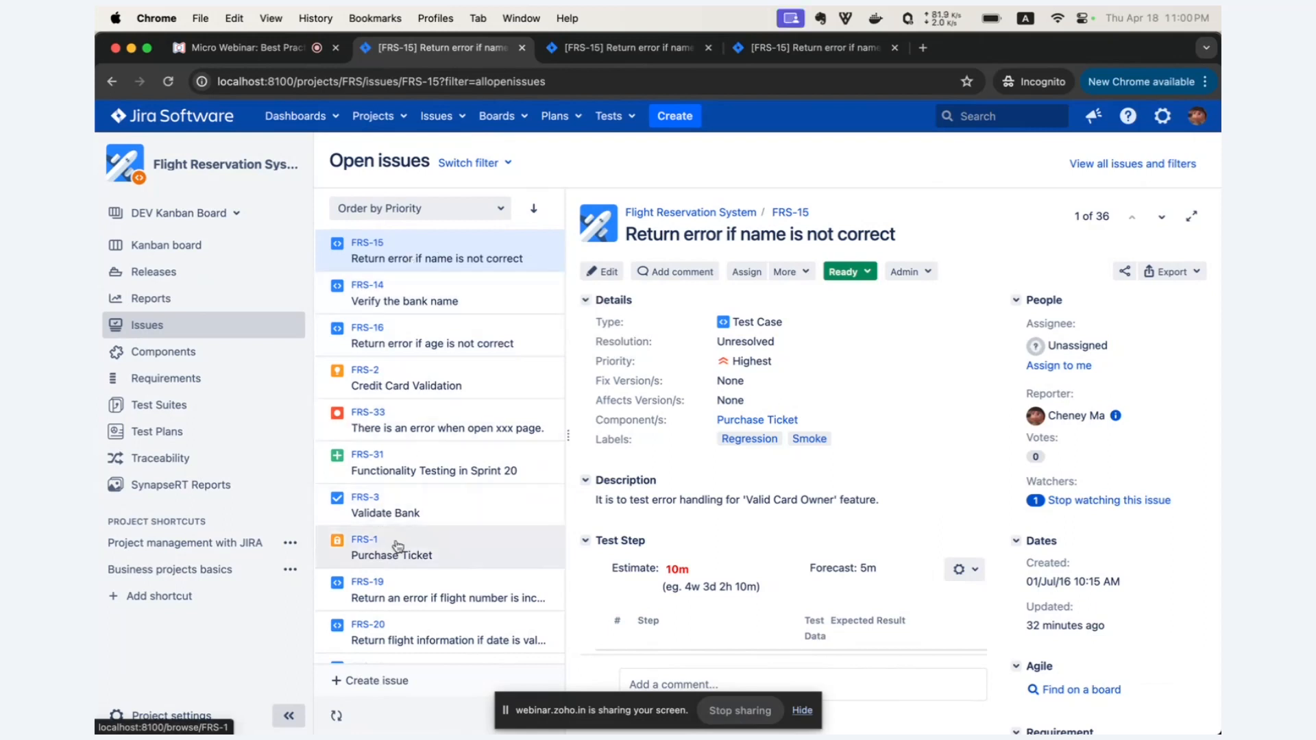
# Look through the project's open issues list and the available issue filters.
pyautogui.scroll(-1, 474, 299)
pyautogui.scroll(-3, 474, 299)
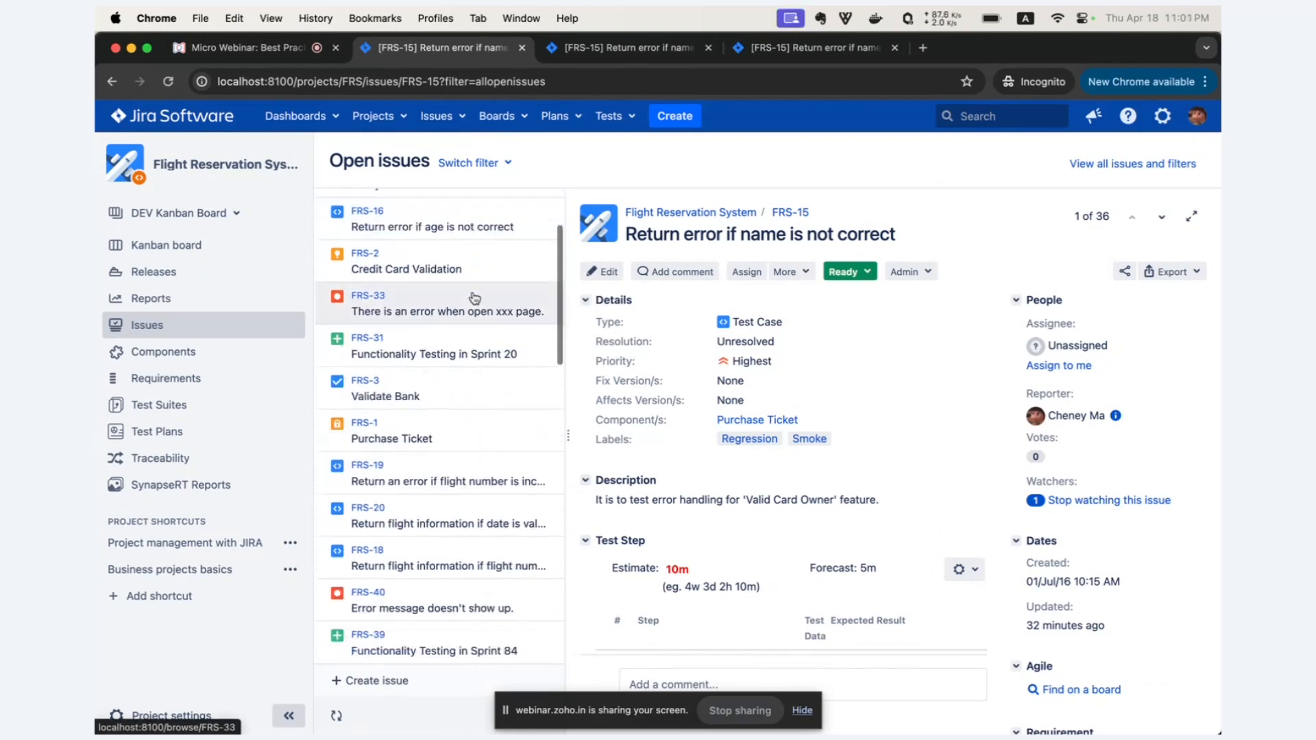
pyautogui.scroll(-2, 474, 297)
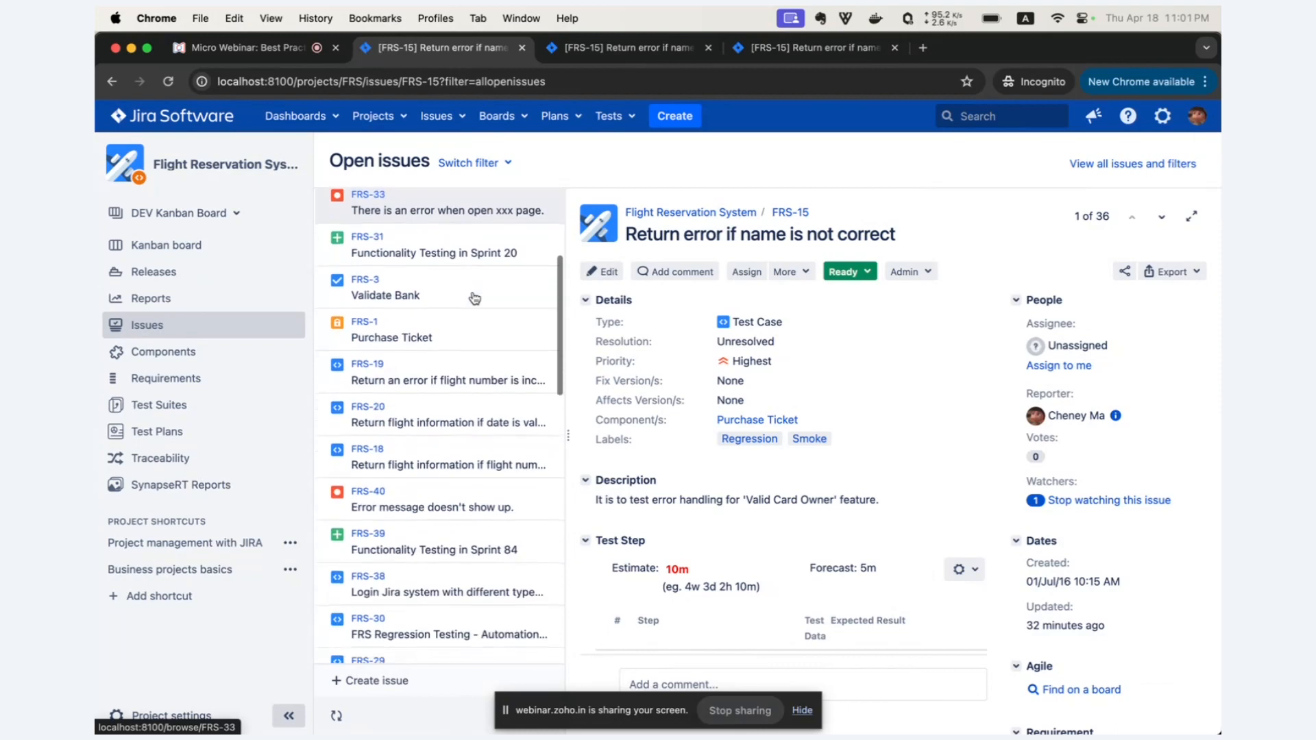
pyautogui.scroll(1, 475, 299)
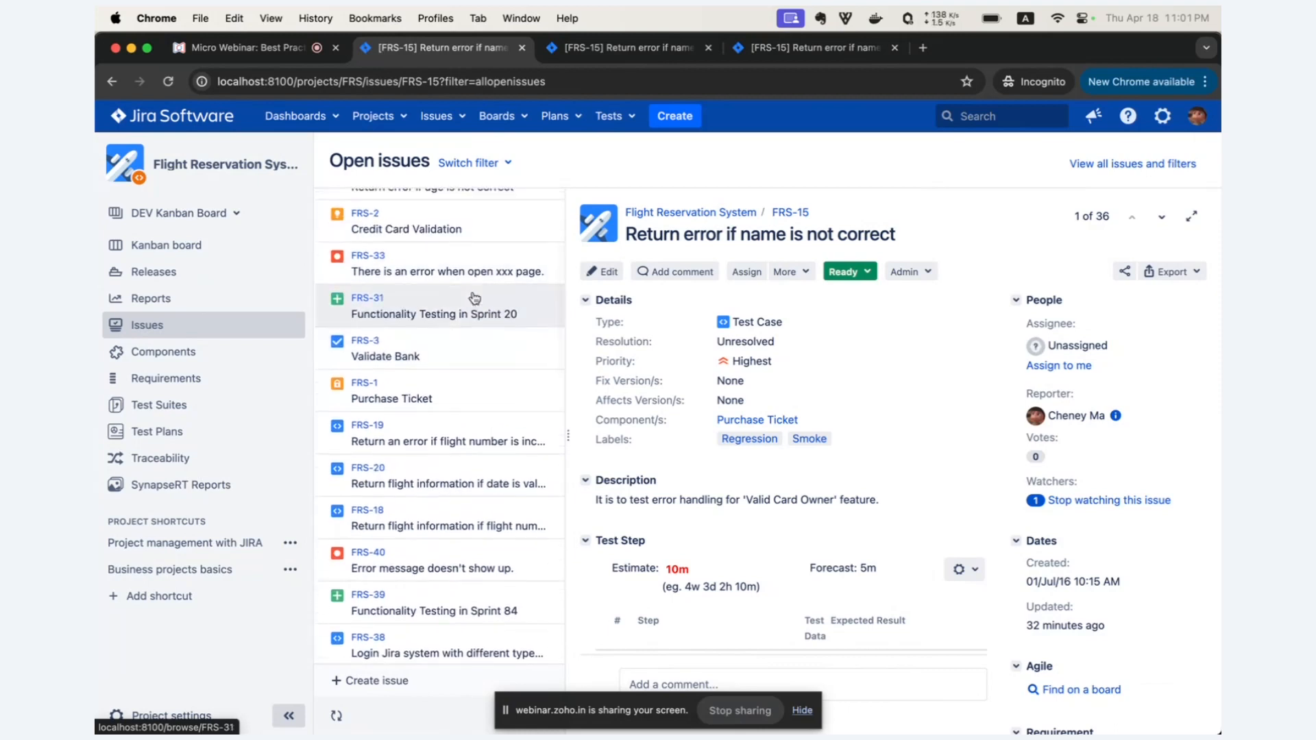
pyautogui.scroll(4, 474, 298)
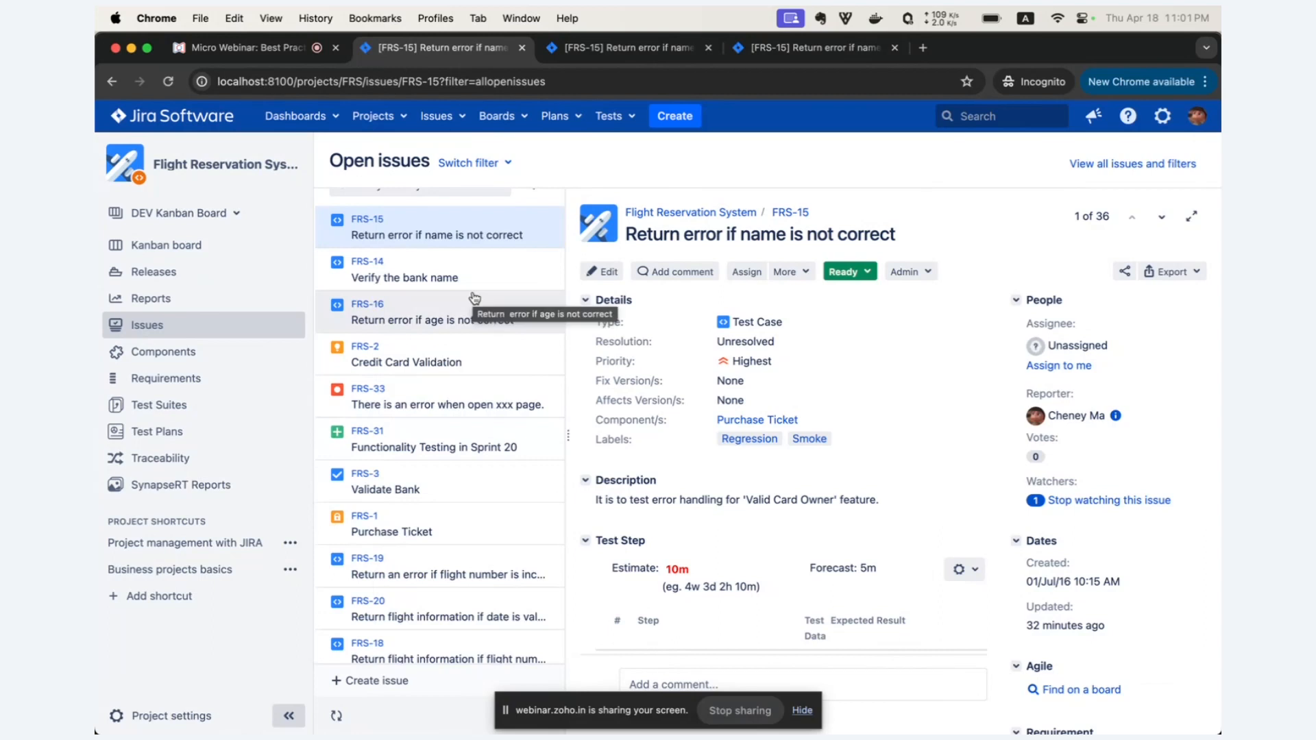
pyautogui.scroll(1, 478, 324)
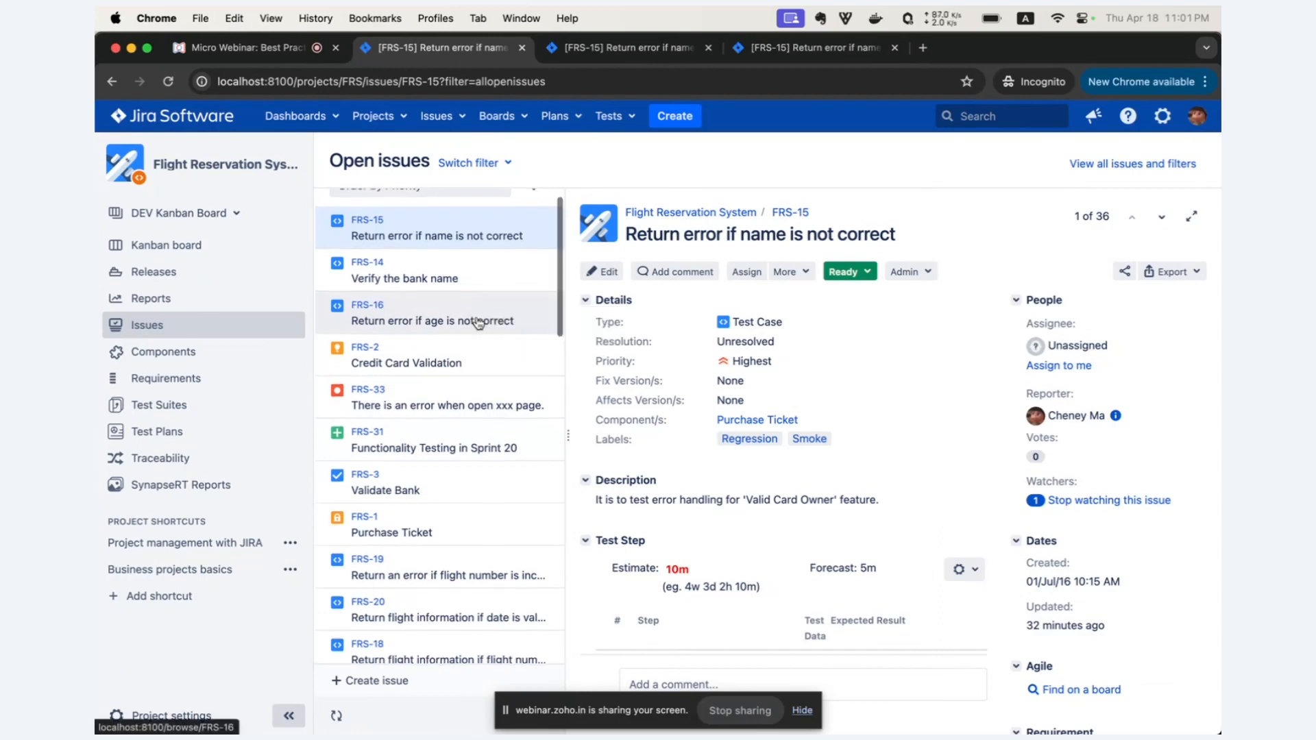
pyautogui.scroll(1, 479, 323)
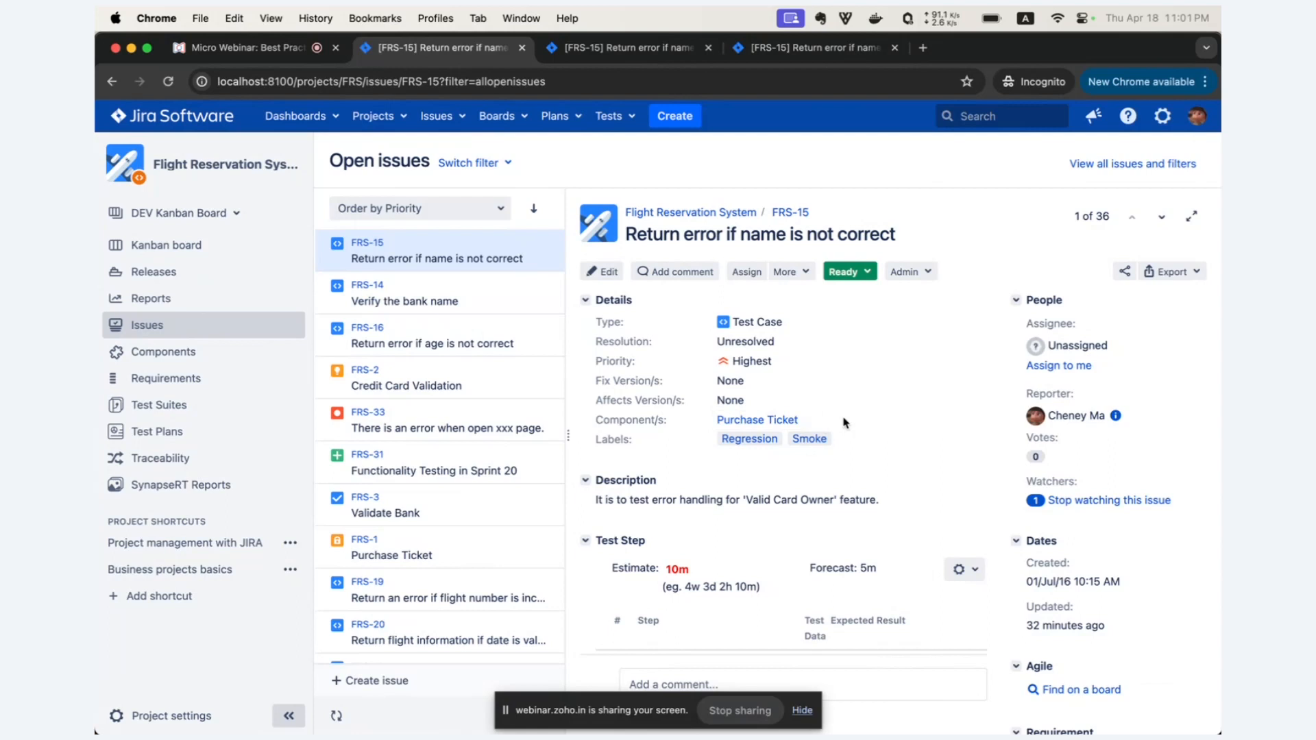
pyautogui.click(507, 166)
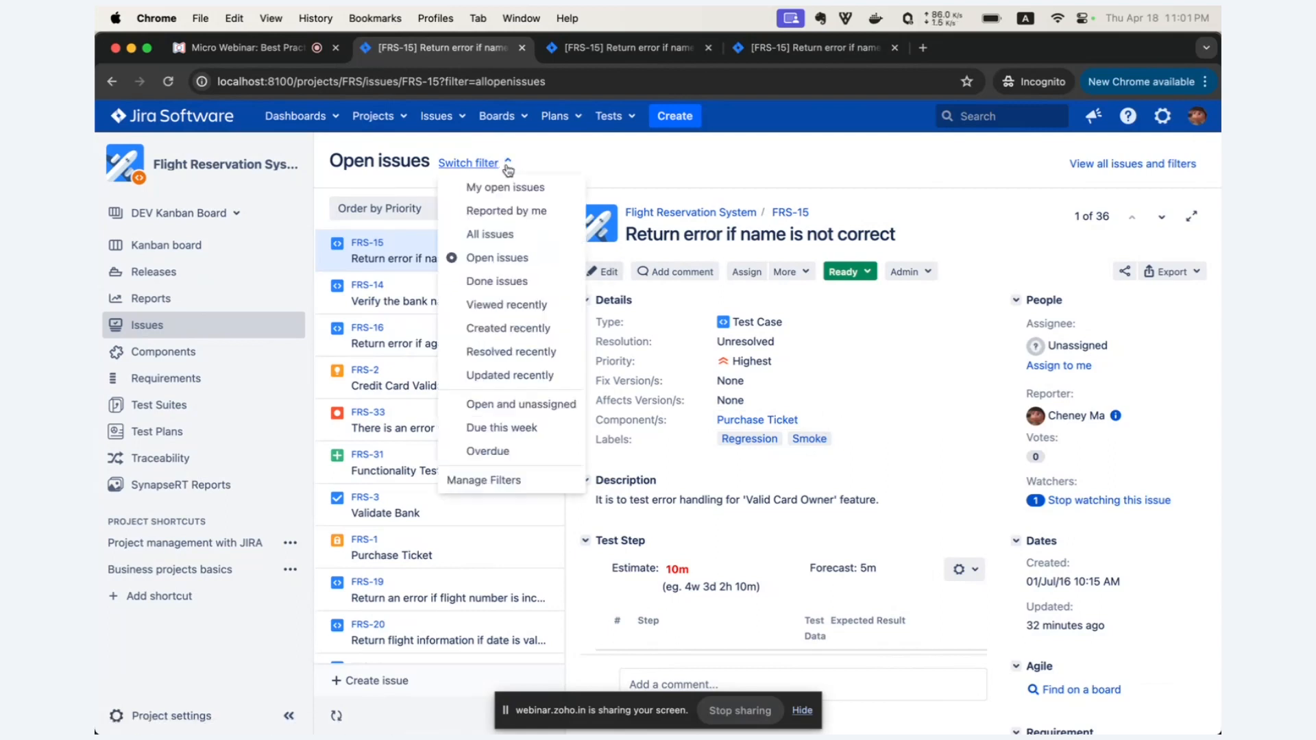
pyautogui.click(403, 194)
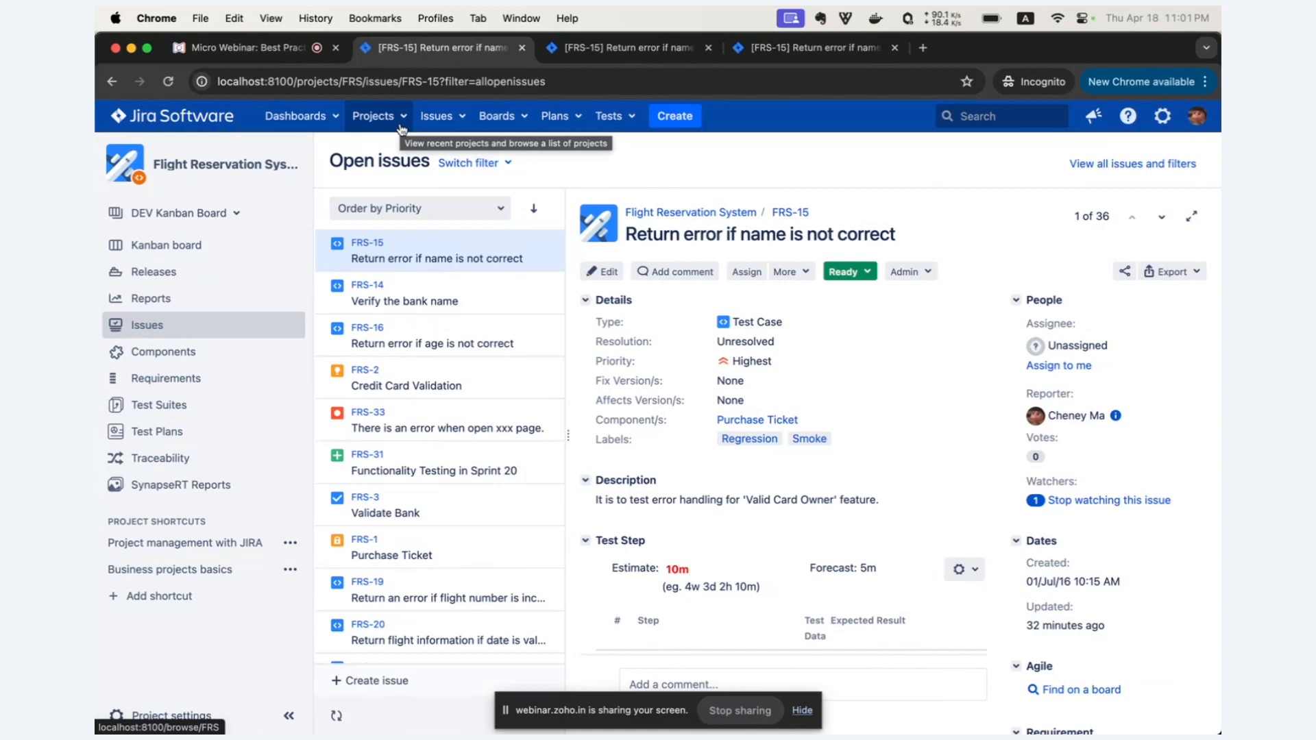
# Go to the project's test suites and open the Flight Reservation System suite.
pyautogui.click(182, 412)
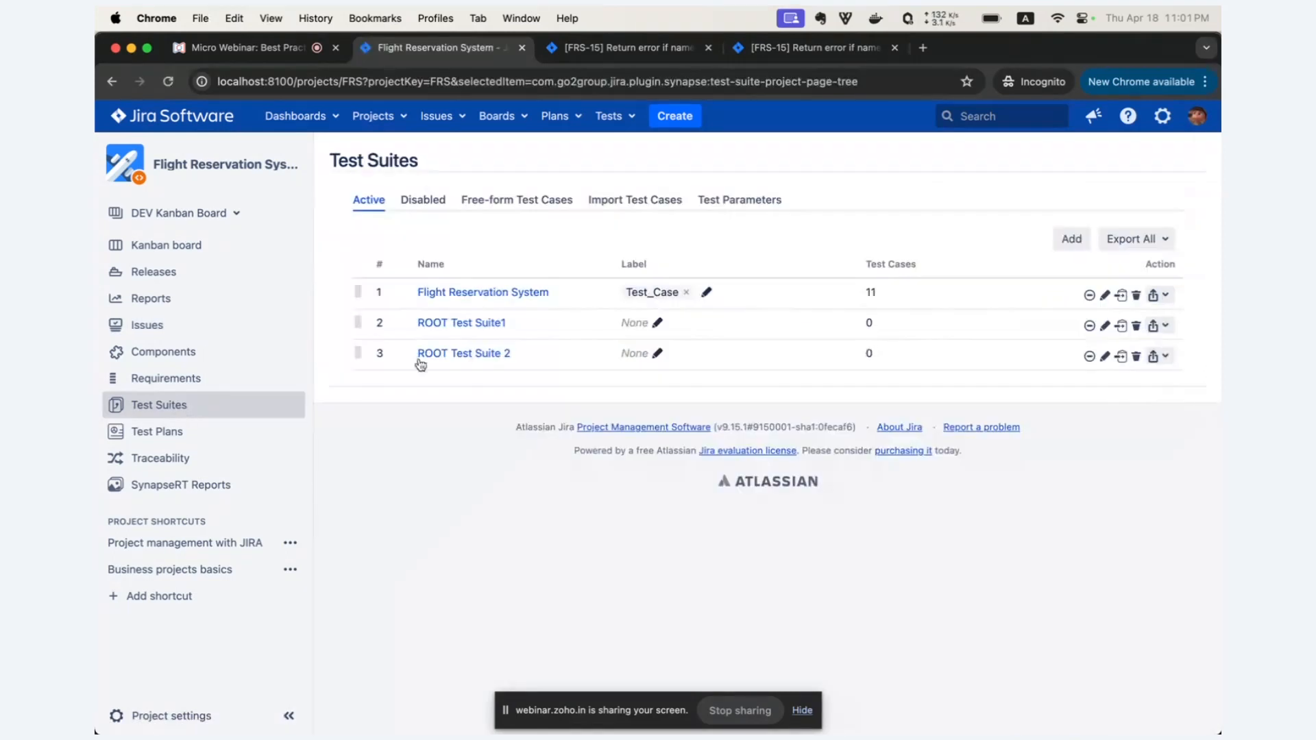
pyautogui.moveTo(549, 294); pyautogui.dragTo(421, 293)
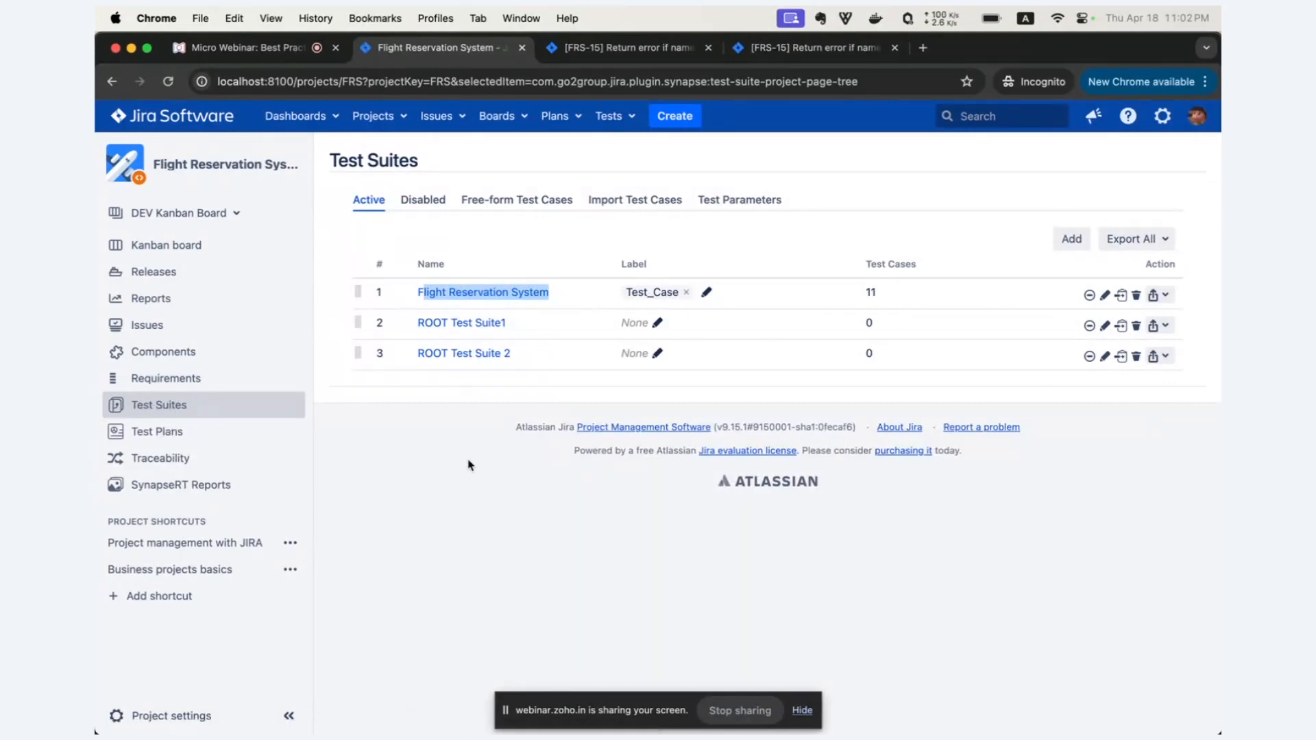
pyautogui.click(595, 296)
pyautogui.moveTo(584, 294); pyautogui.dragTo(415, 294)
pyautogui.click(1105, 298)
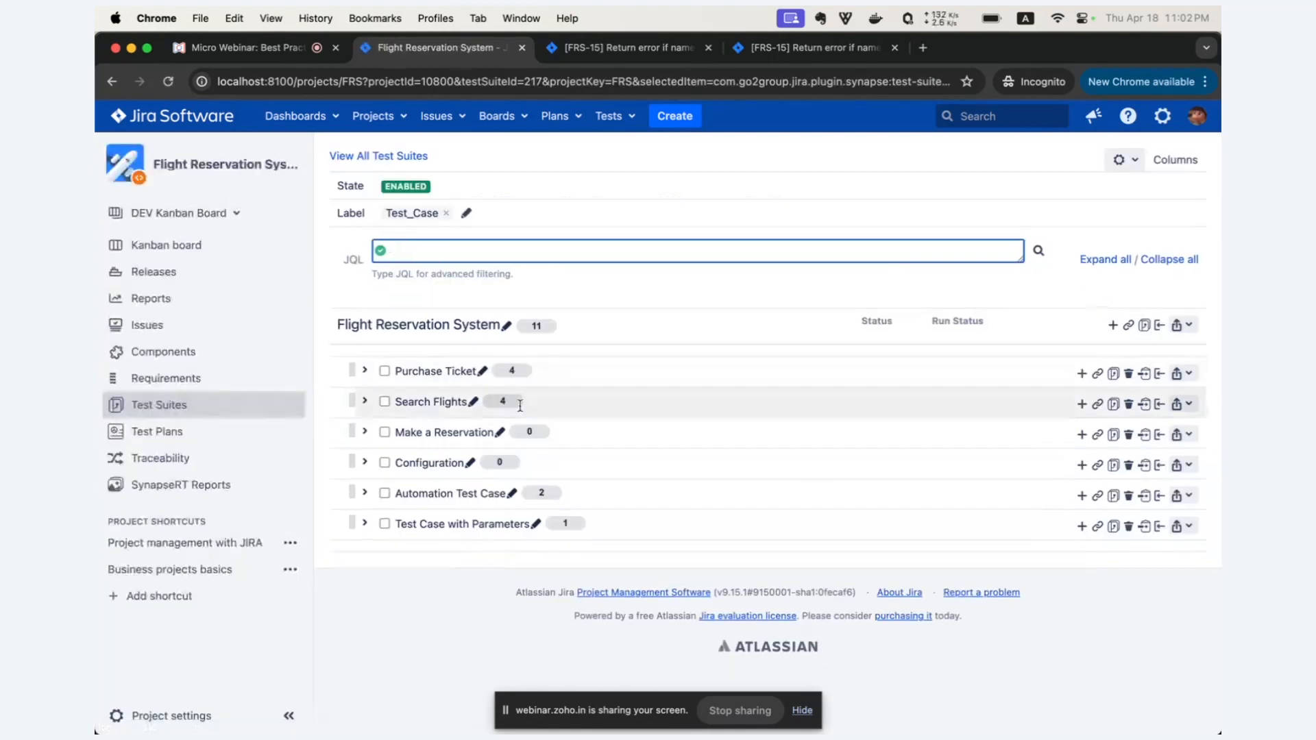
# Collapse the project sidebar and expand the Purchase Ticket suite down to its test cases.
pyautogui.click(288, 715)
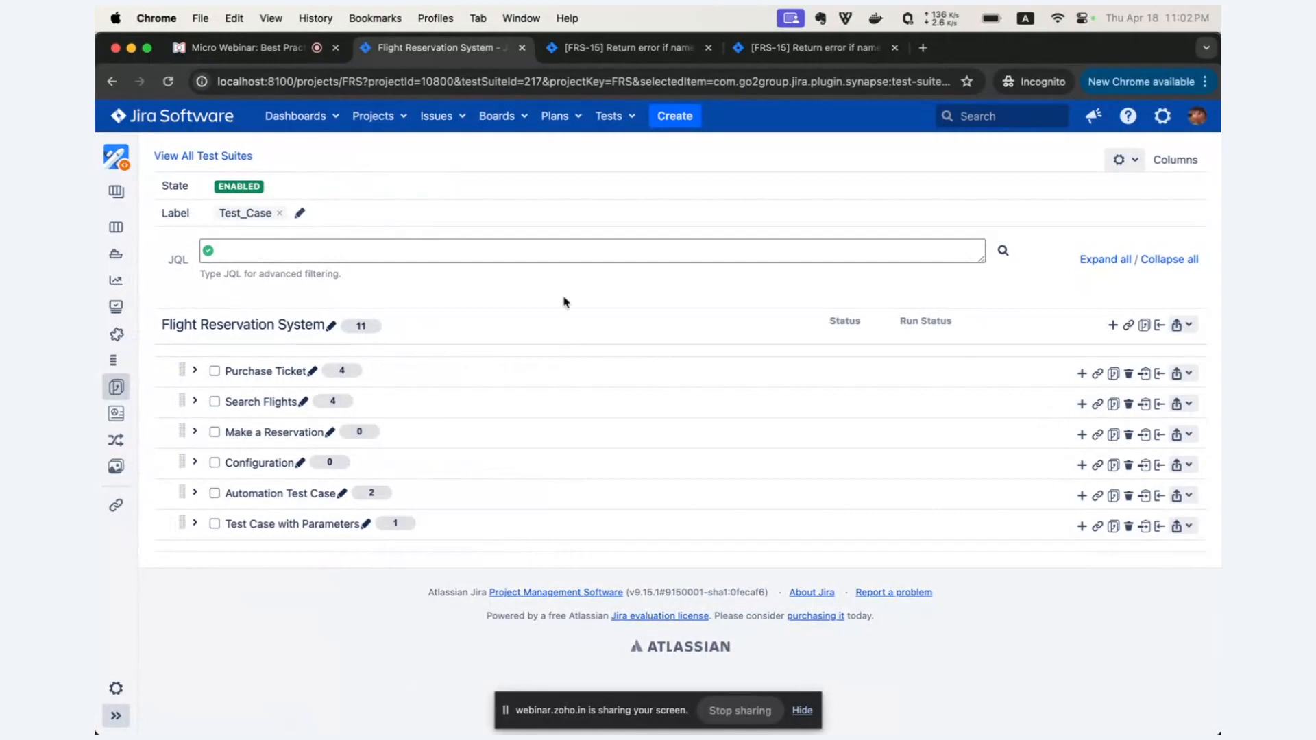
pyautogui.click(253, 373)
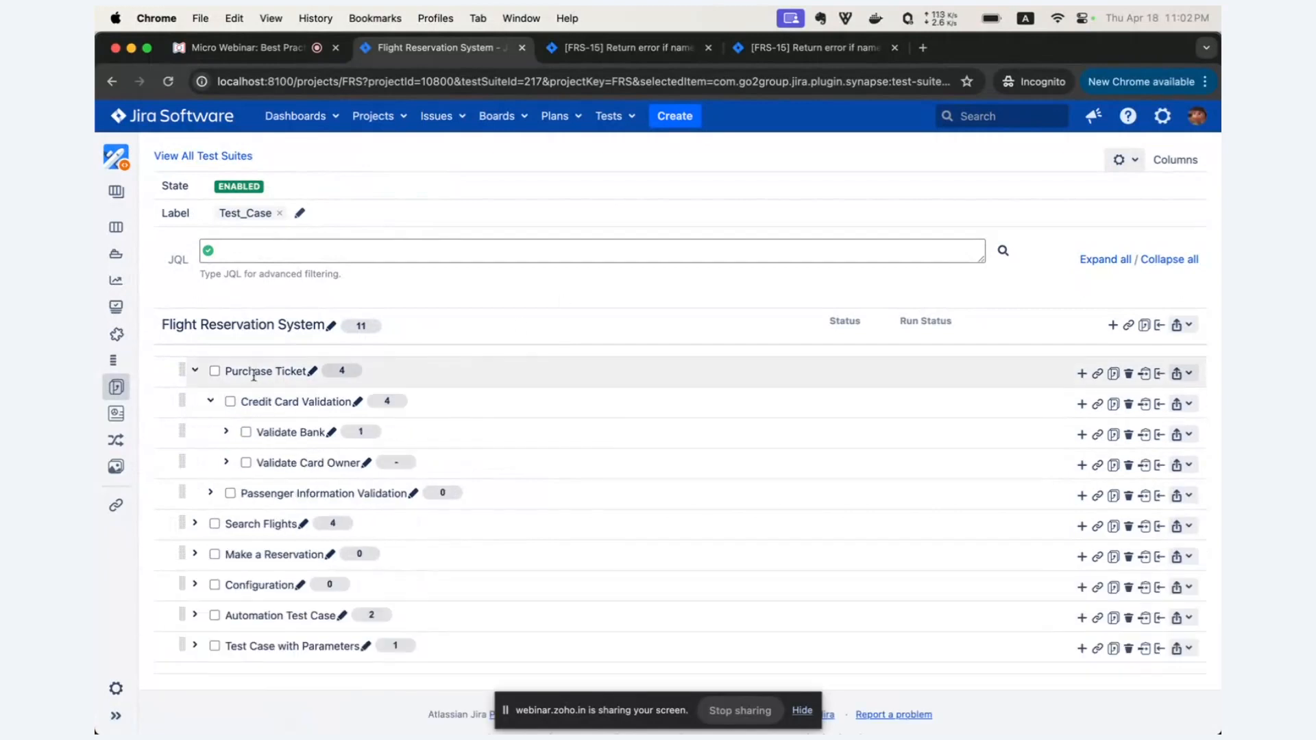
pyautogui.scroll(-3, 252, 370)
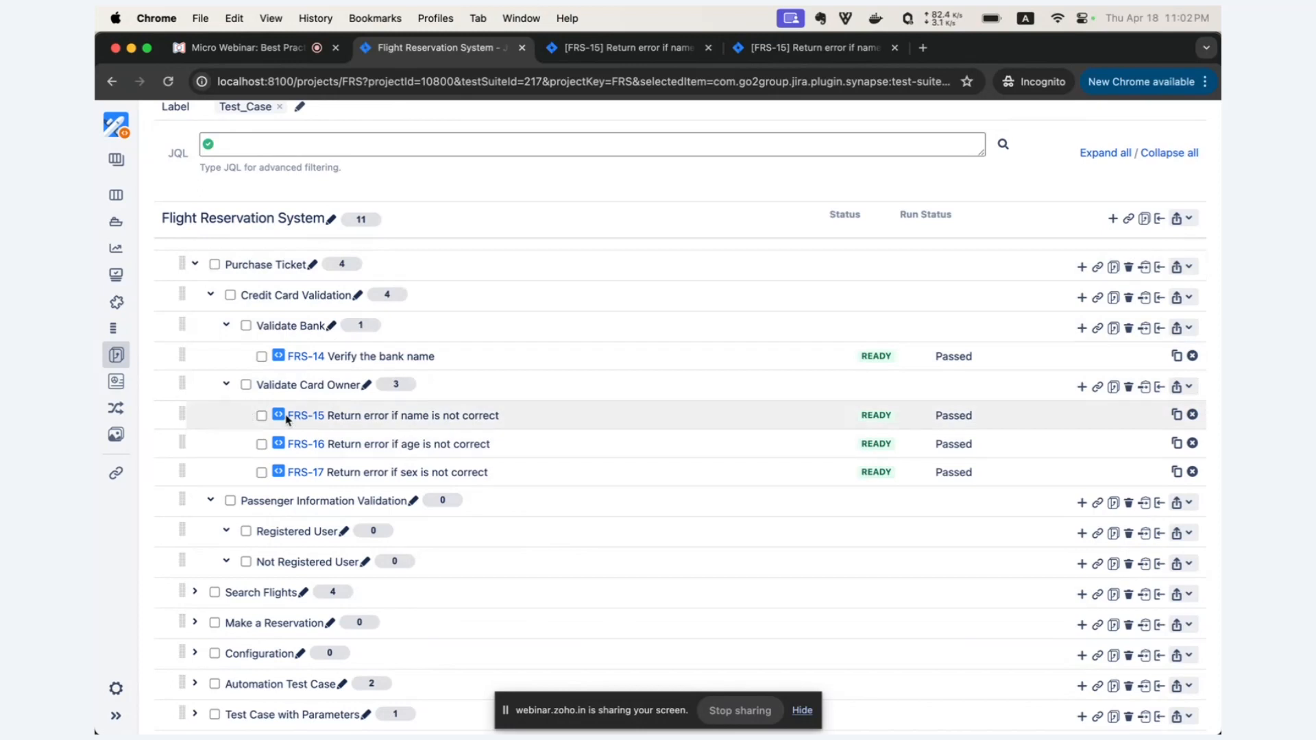
# Move test case FRS-15 from the Validate Card Owner suite into the Validate Bank suite.
pyautogui.scroll(2, 504, 324)
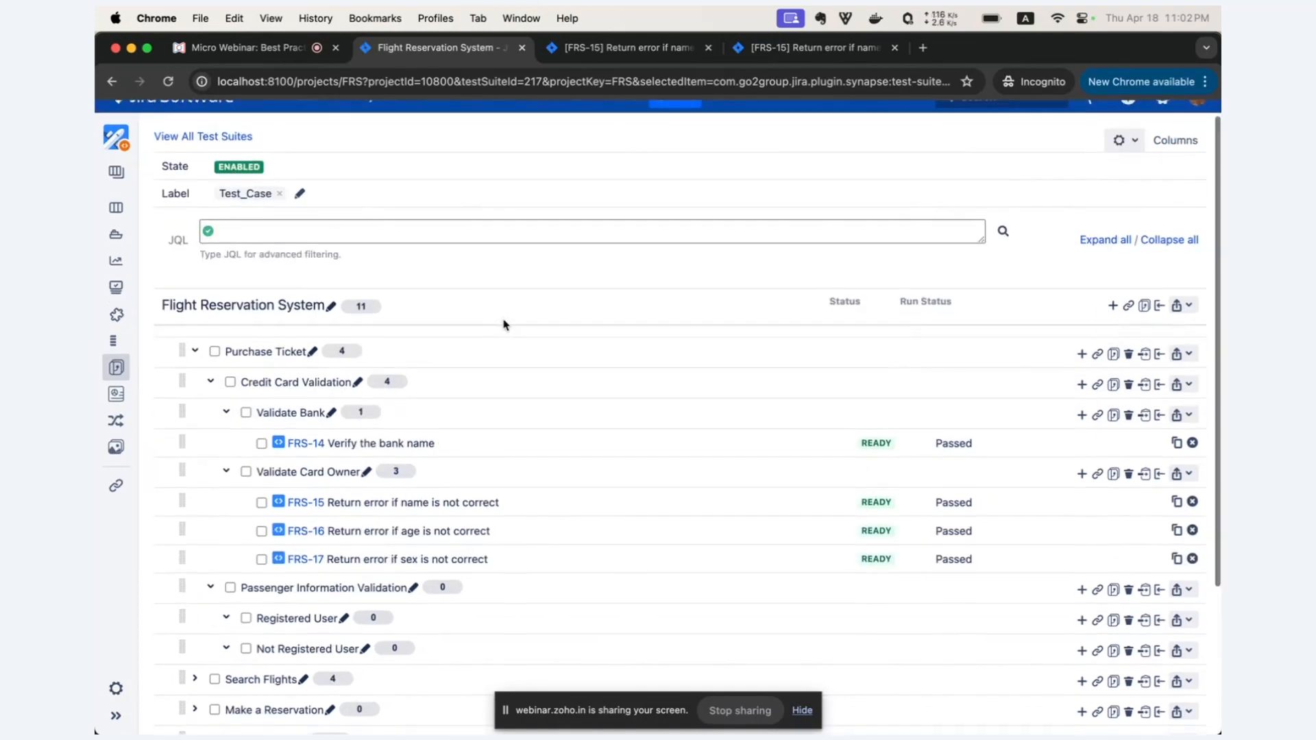
pyautogui.scroll(-2, 503, 324)
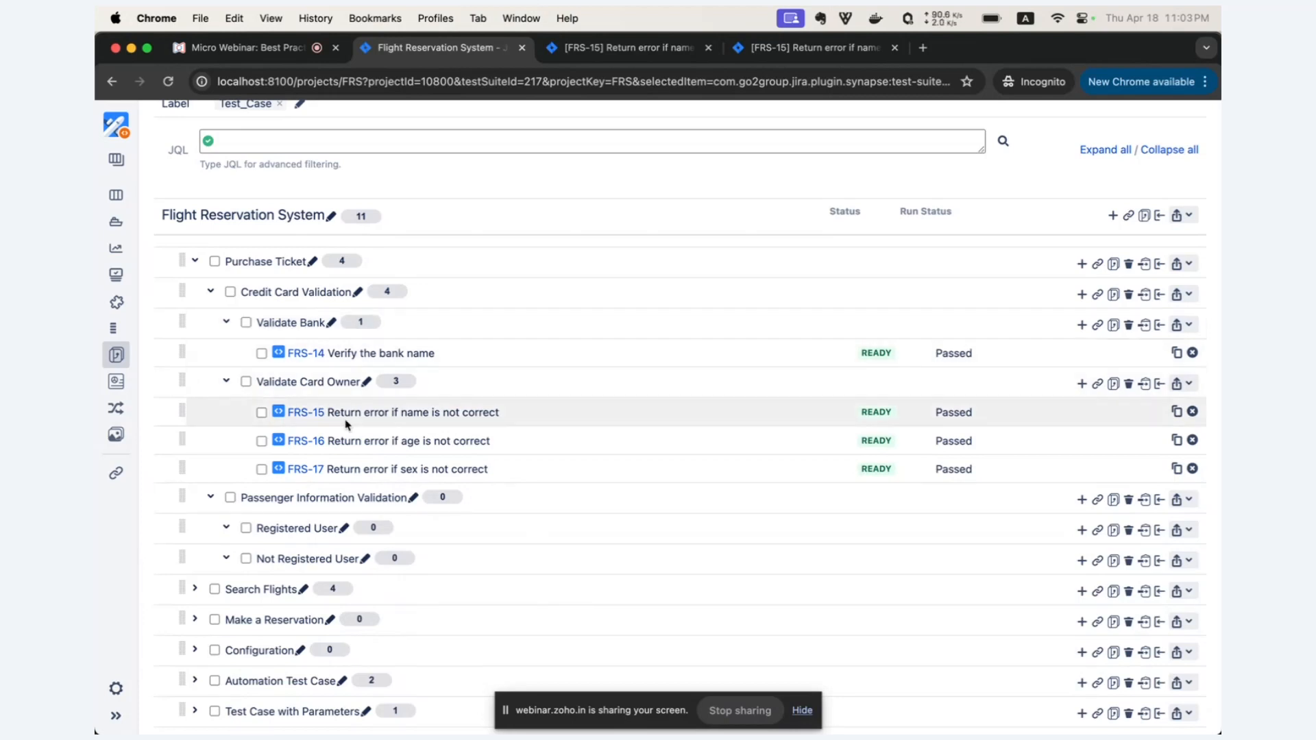
pyautogui.moveTo(183, 412); pyautogui.dragTo(207, 354)
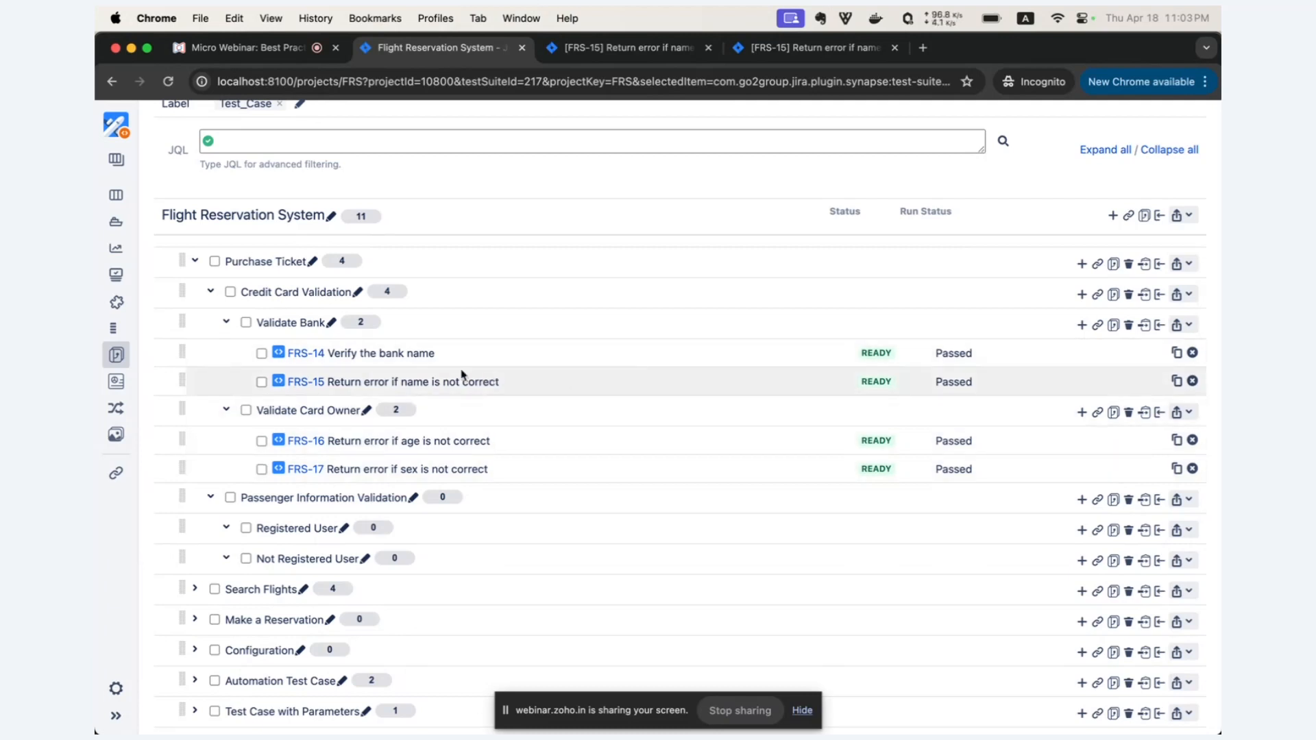
# Select test cases FRS-14 and FRS-16 and move them together into the Registered User suite under Passenger Information Validation.
pyautogui.click(261, 353)
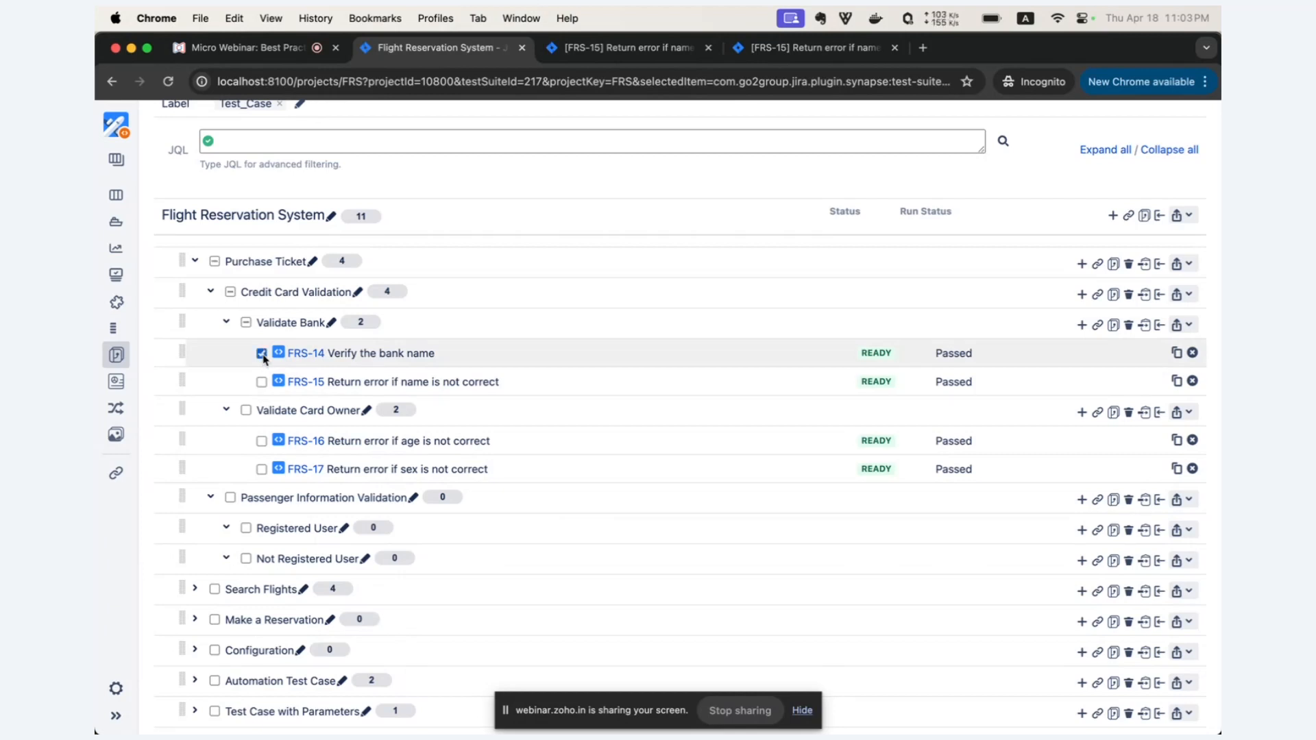
pyautogui.click(261, 442)
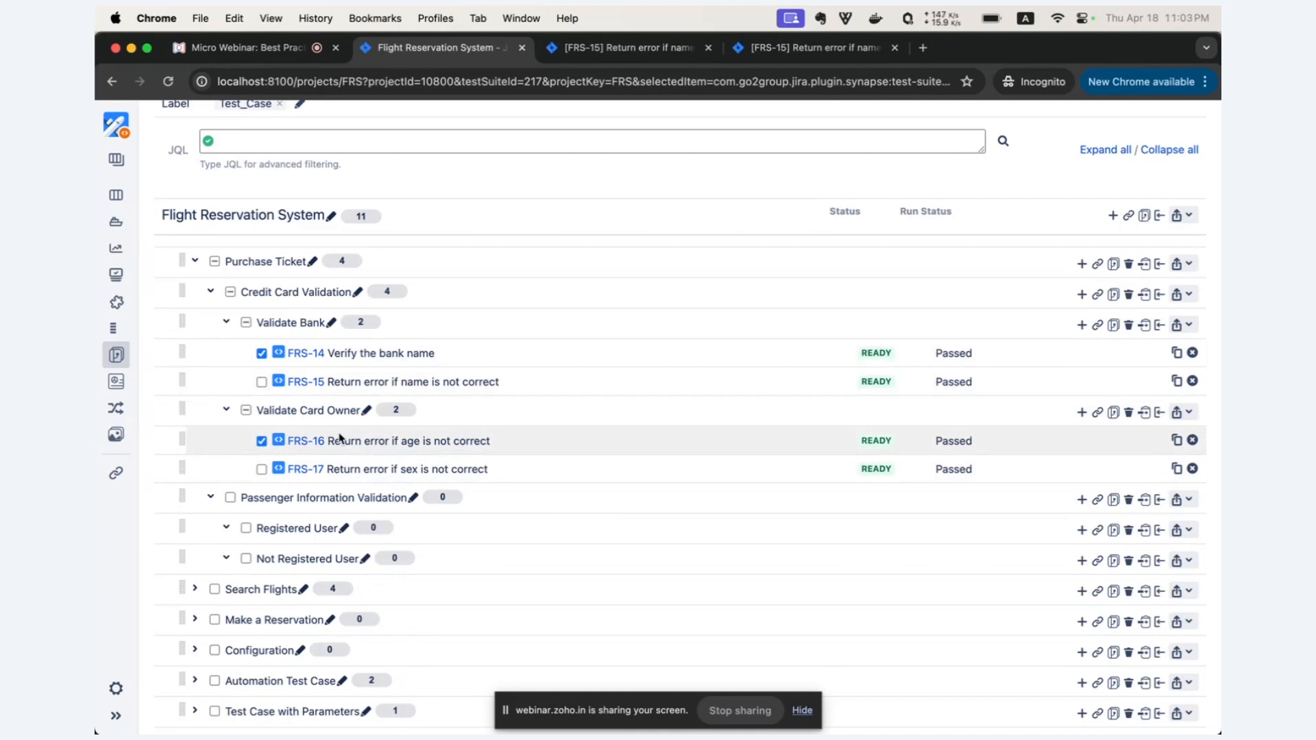
pyautogui.scroll(1, 291, 442)
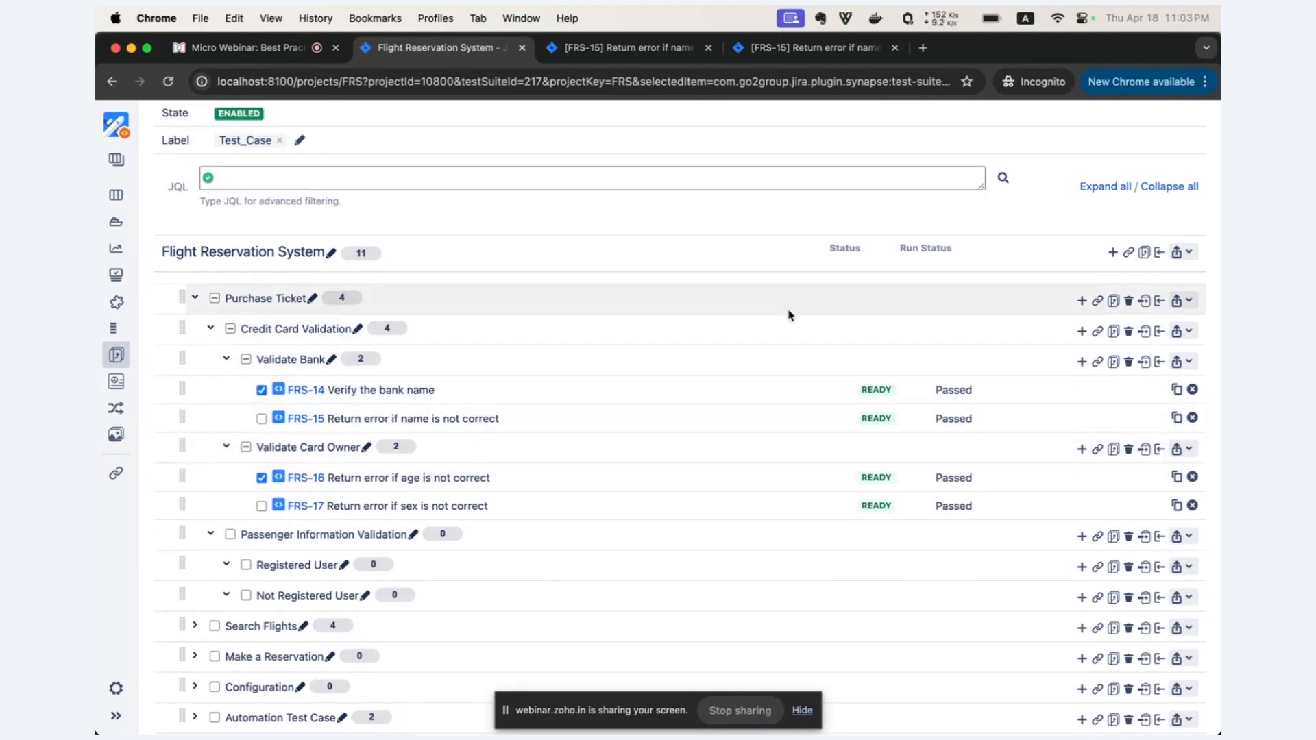
pyautogui.scroll(2, 788, 314)
pyautogui.click(1121, 159)
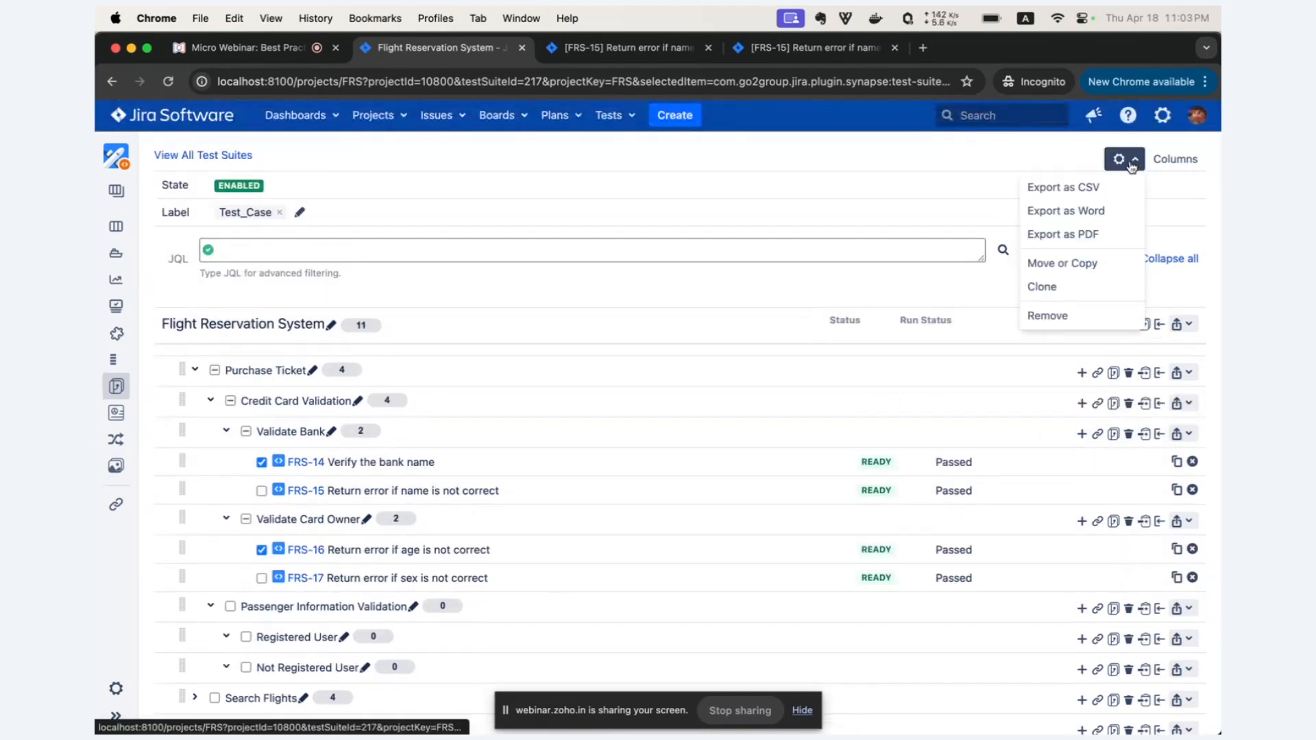
pyautogui.click(1089, 262)
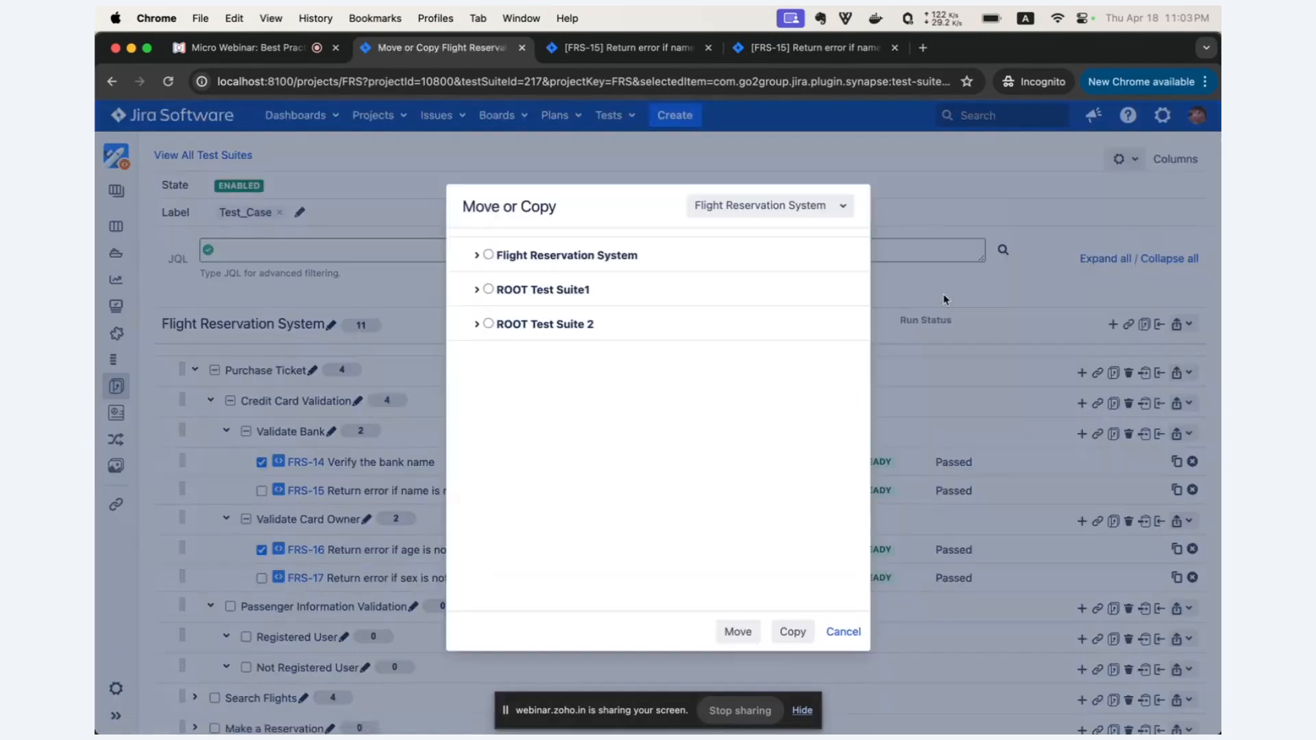
pyautogui.click(477, 256)
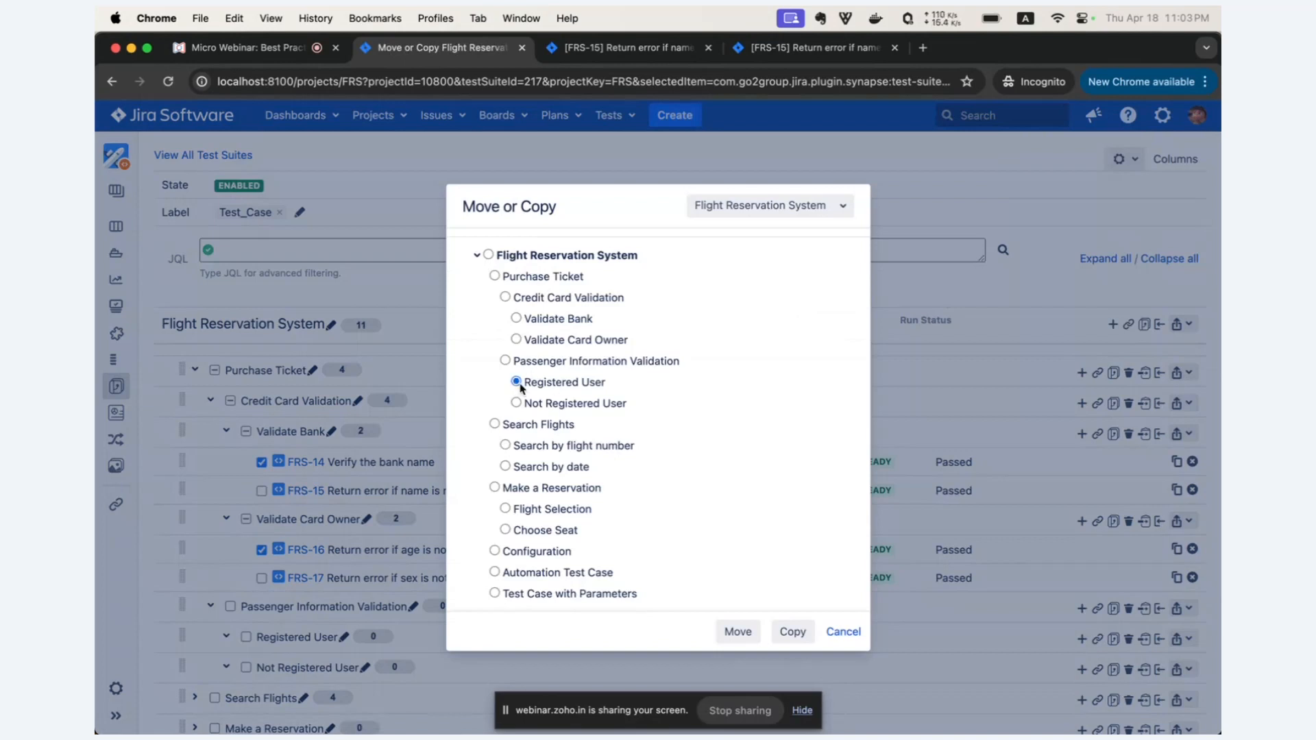
pyautogui.click(736, 629)
# Expand all suites in Flight Reservation System and review where the test cases sit in the hierarchy.
pyautogui.scroll(-2, 687, 534)
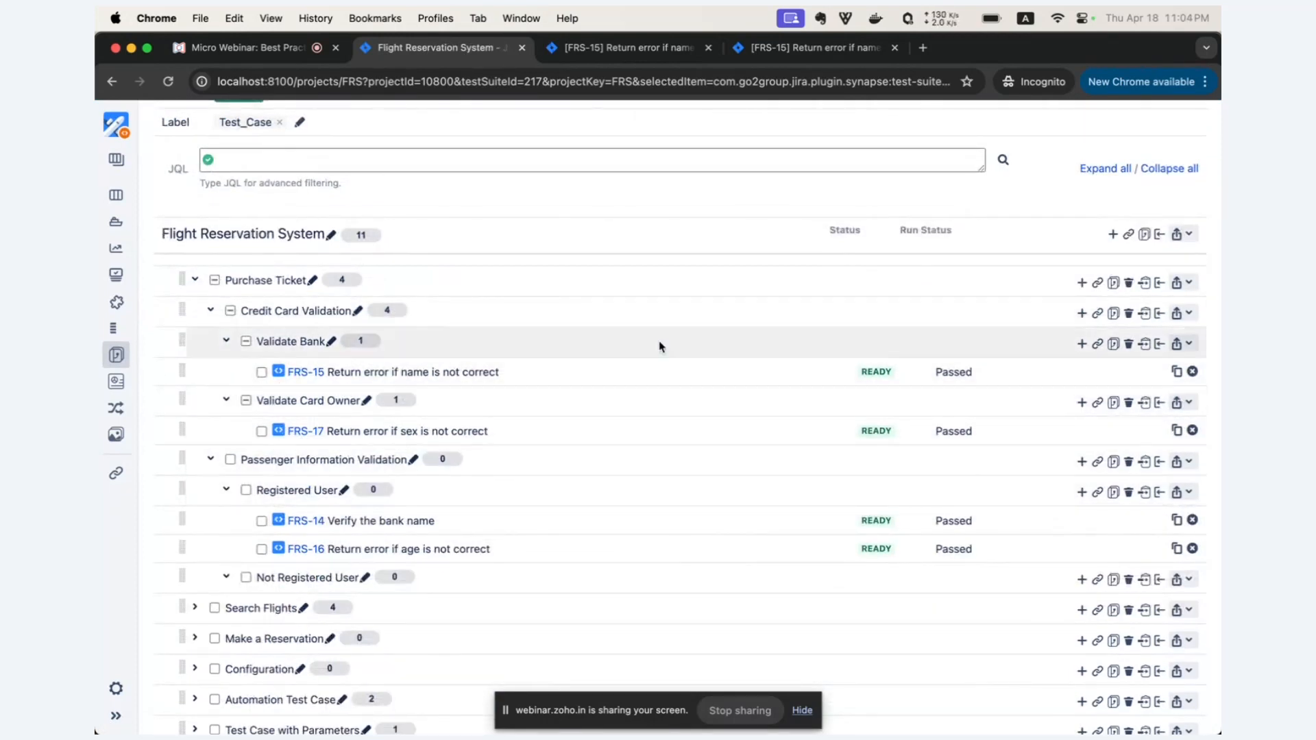
pyautogui.click(1102, 172)
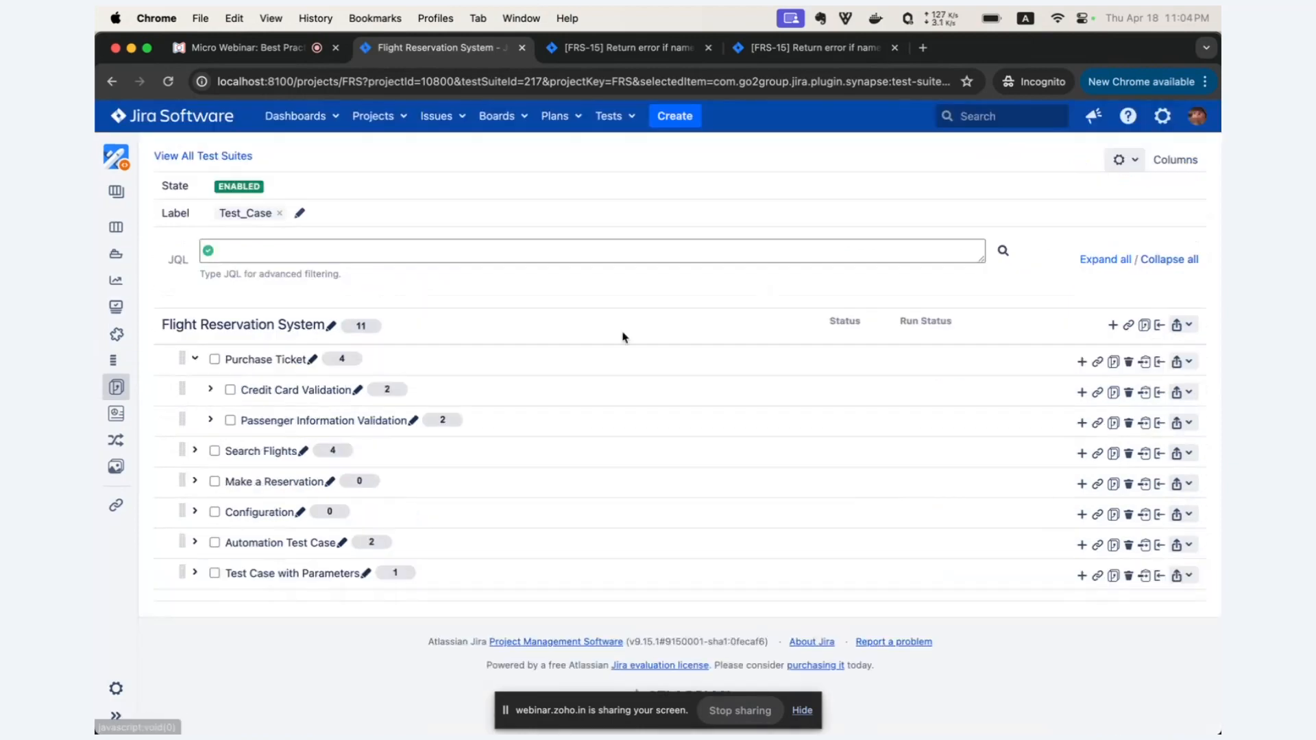
pyautogui.scroll(-3, 475, 409)
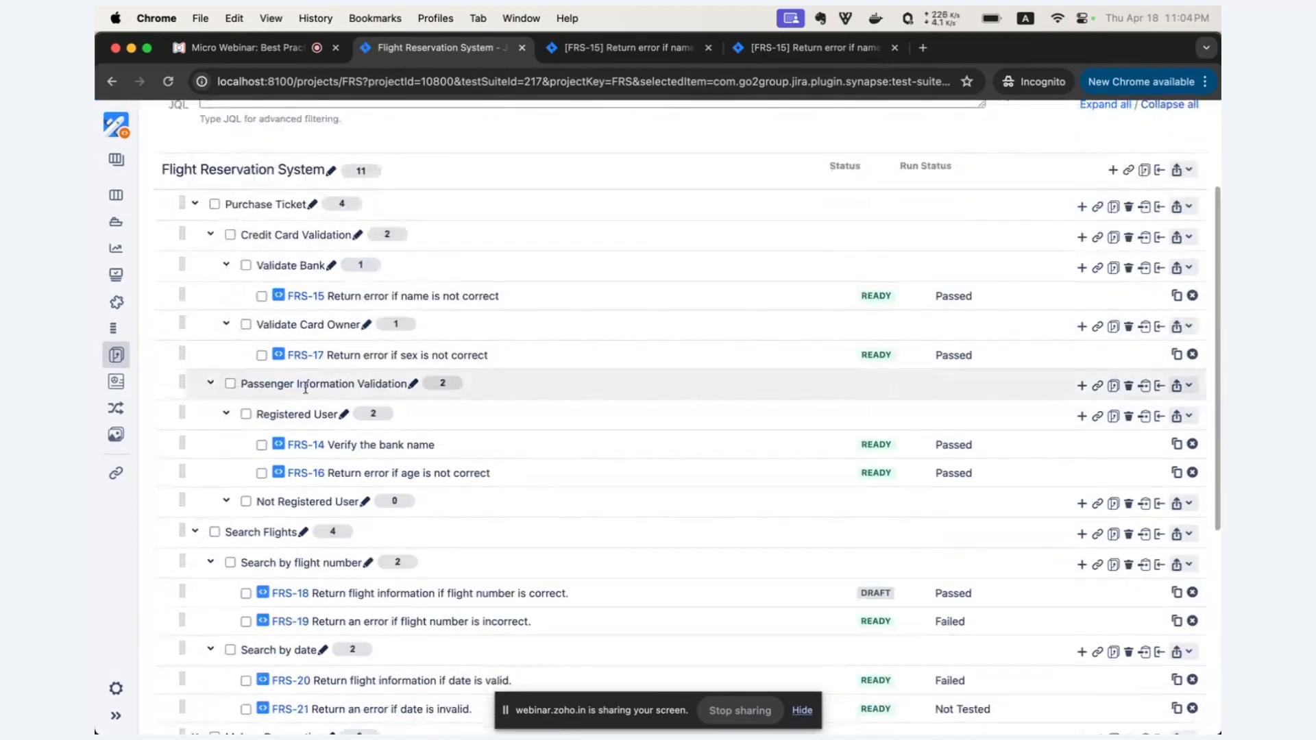
pyautogui.scroll(-2, 206, 523)
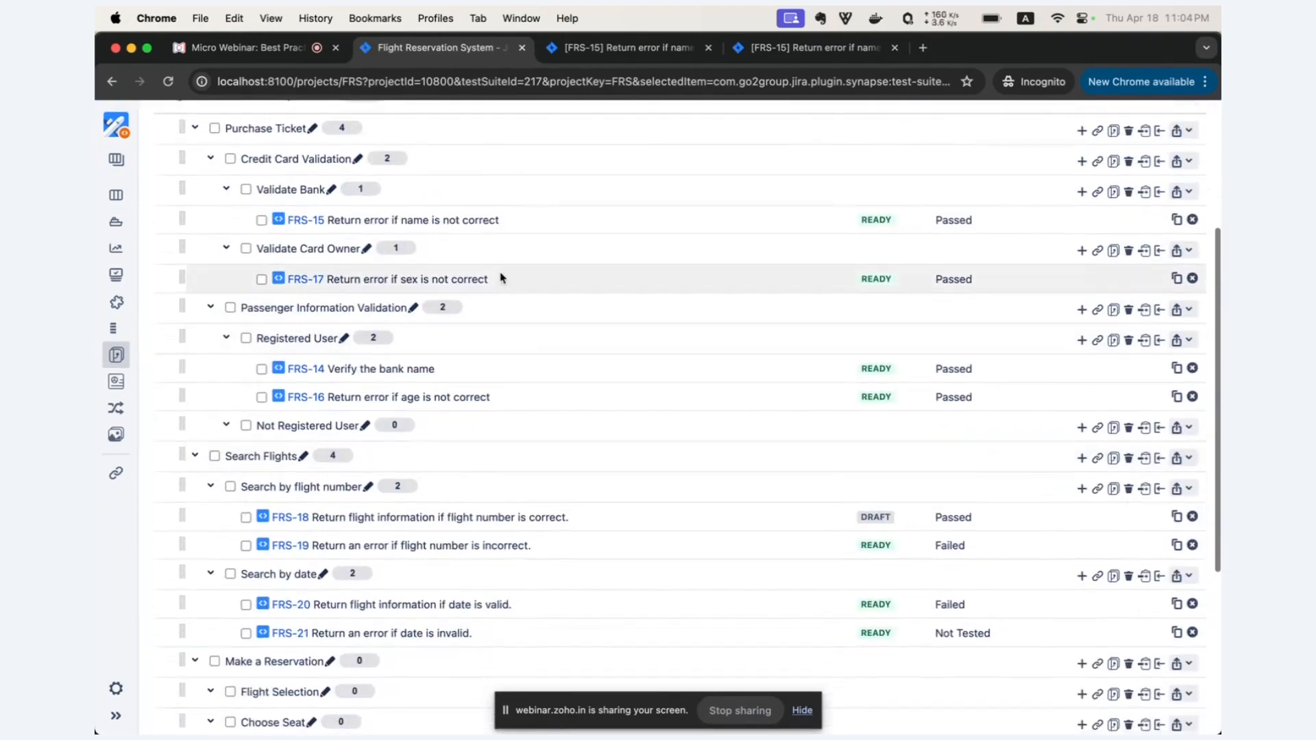
pyautogui.scroll(4, 562, 472)
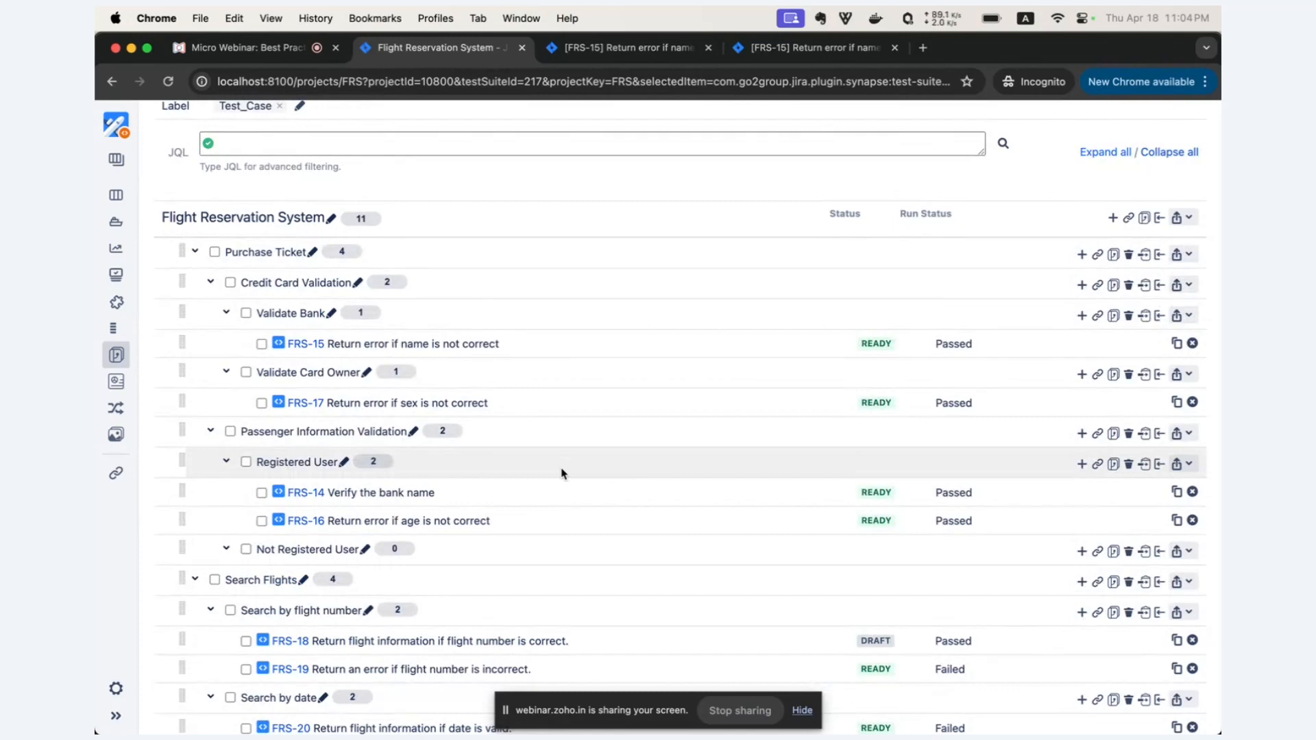
# Move the Registered User suite with its test cases directly under Purchase Ticket, keeping the hierarchy, and close the progress dialog.
pyautogui.click(228, 464)
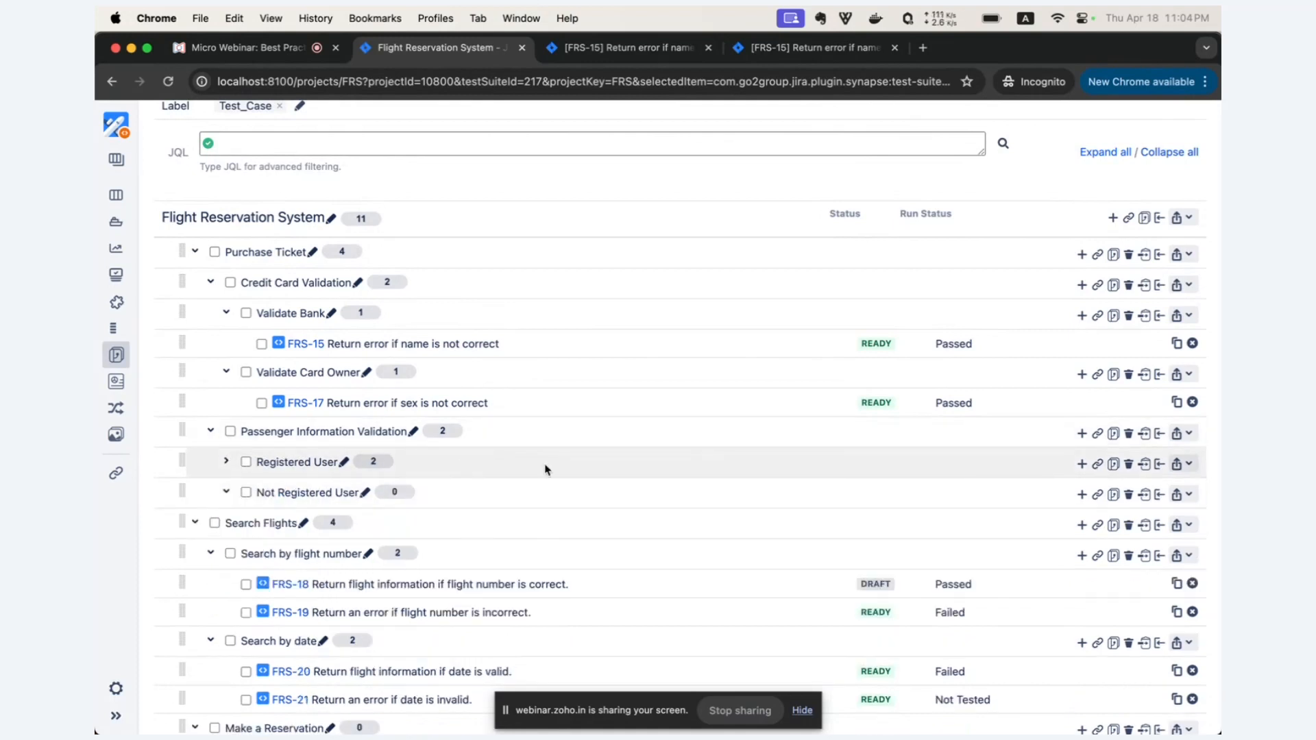
pyautogui.click(1144, 465)
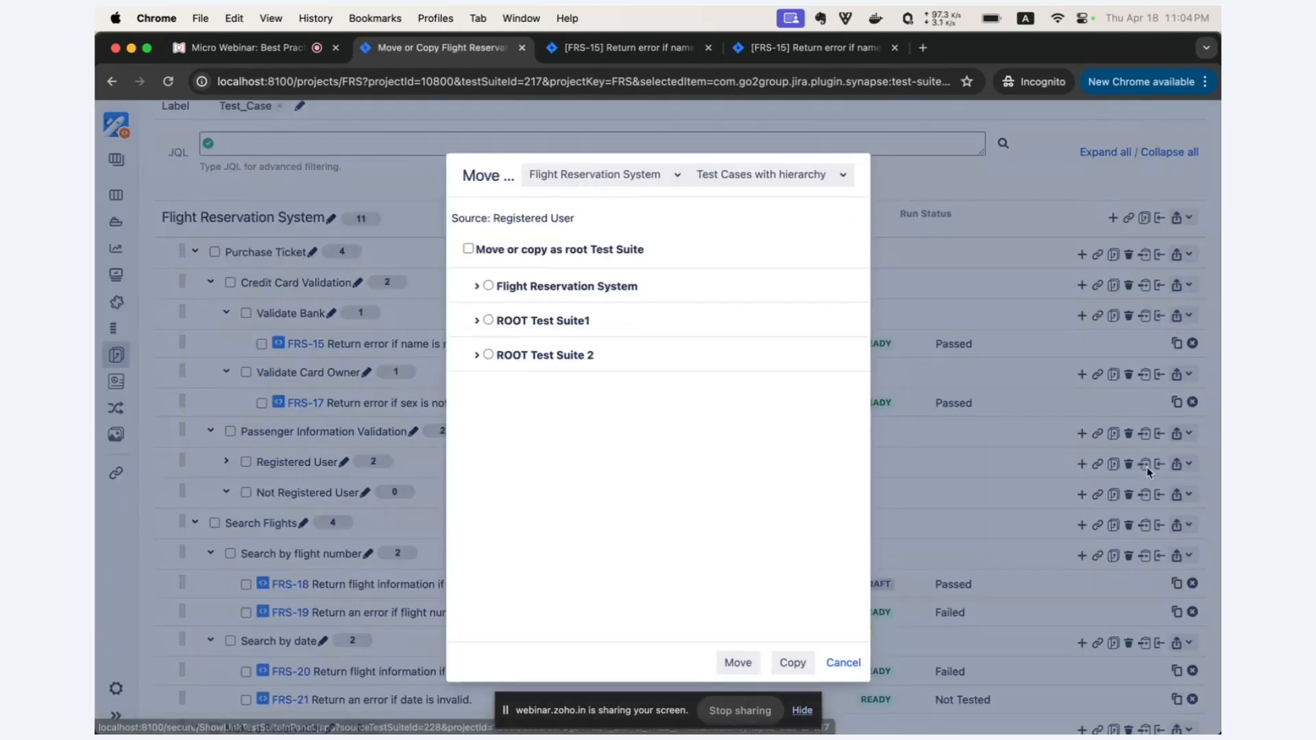
pyautogui.click(477, 286)
pyautogui.click(495, 307)
pyautogui.click(733, 659)
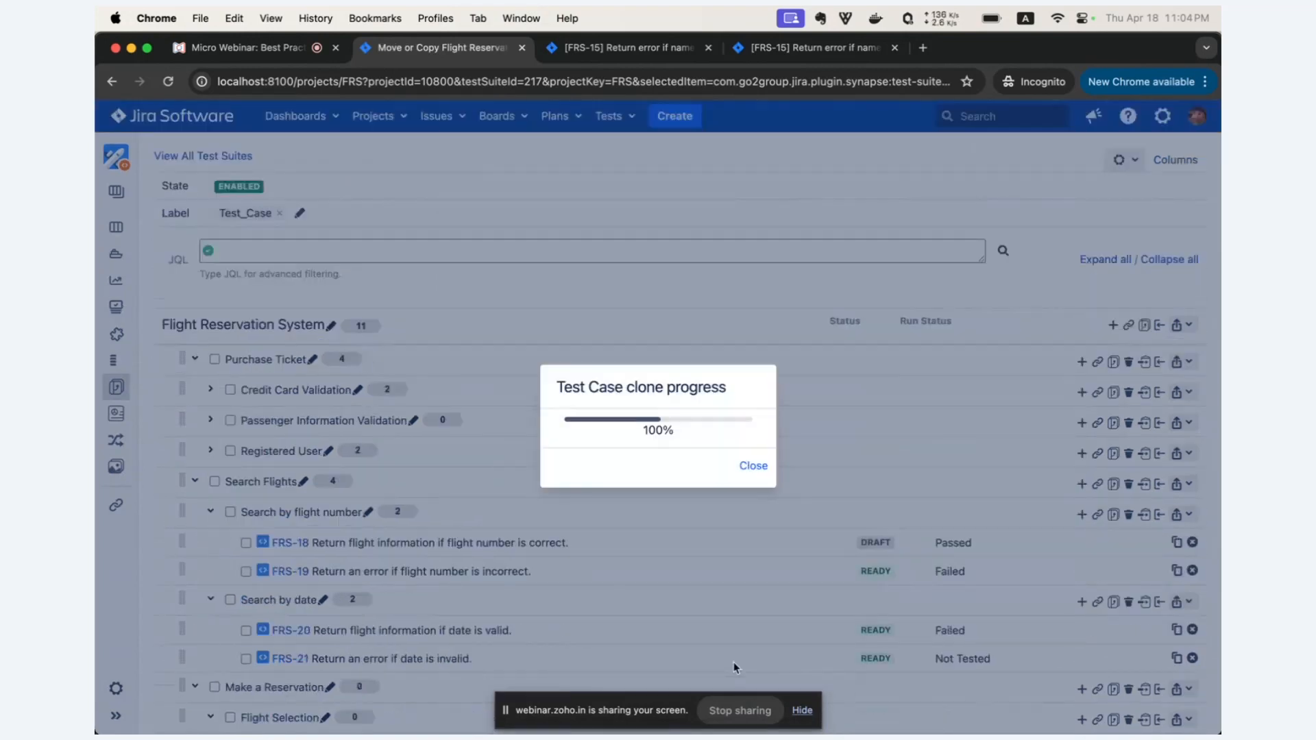
pyautogui.click(751, 467)
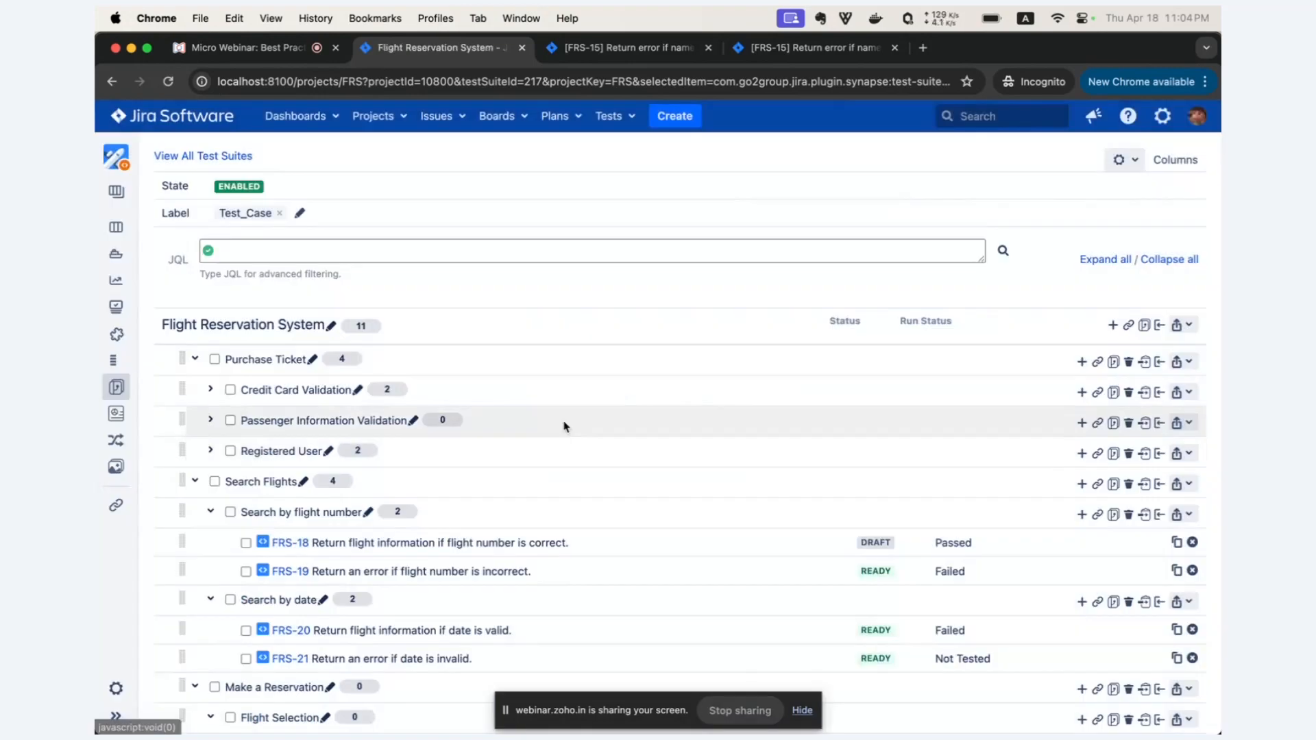
# Reload the suite page and expand Purchase Ticket to check its suites and test cases.
pyautogui.scroll(-1, 547, 394)
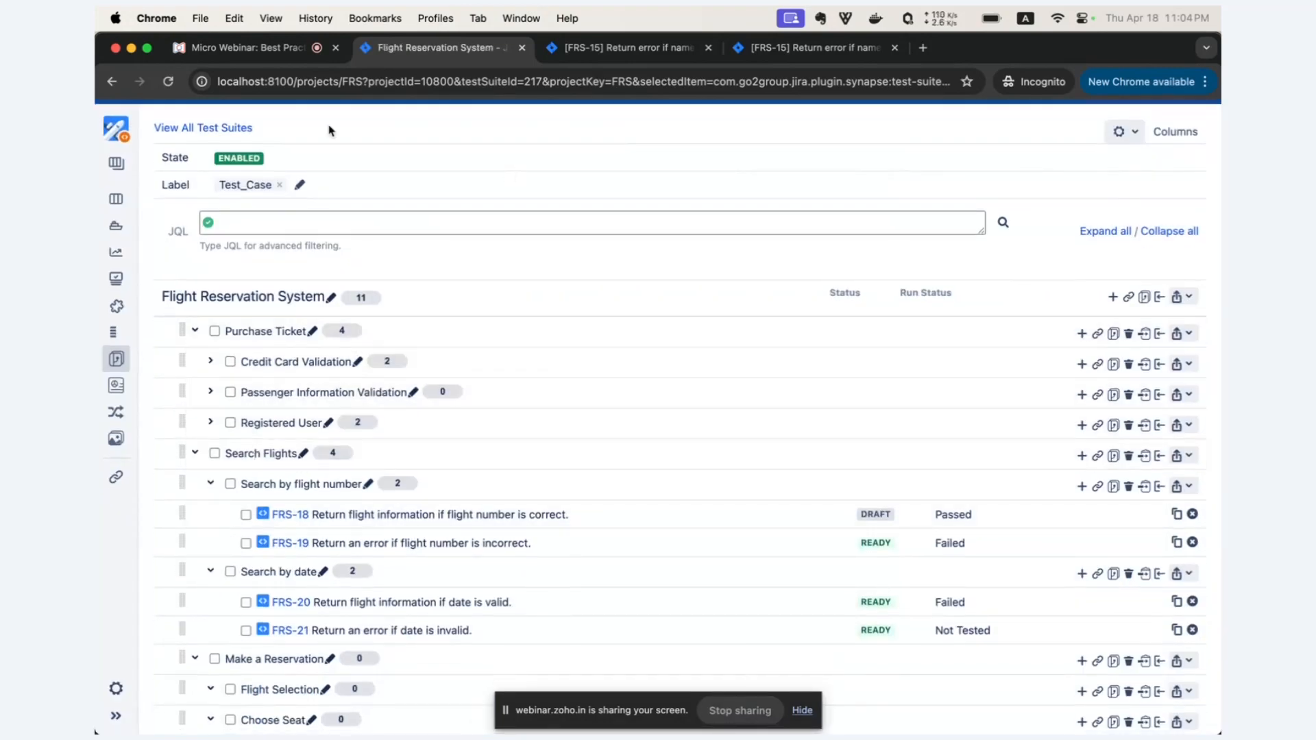
pyautogui.click(174, 84)
pyautogui.click(259, 368)
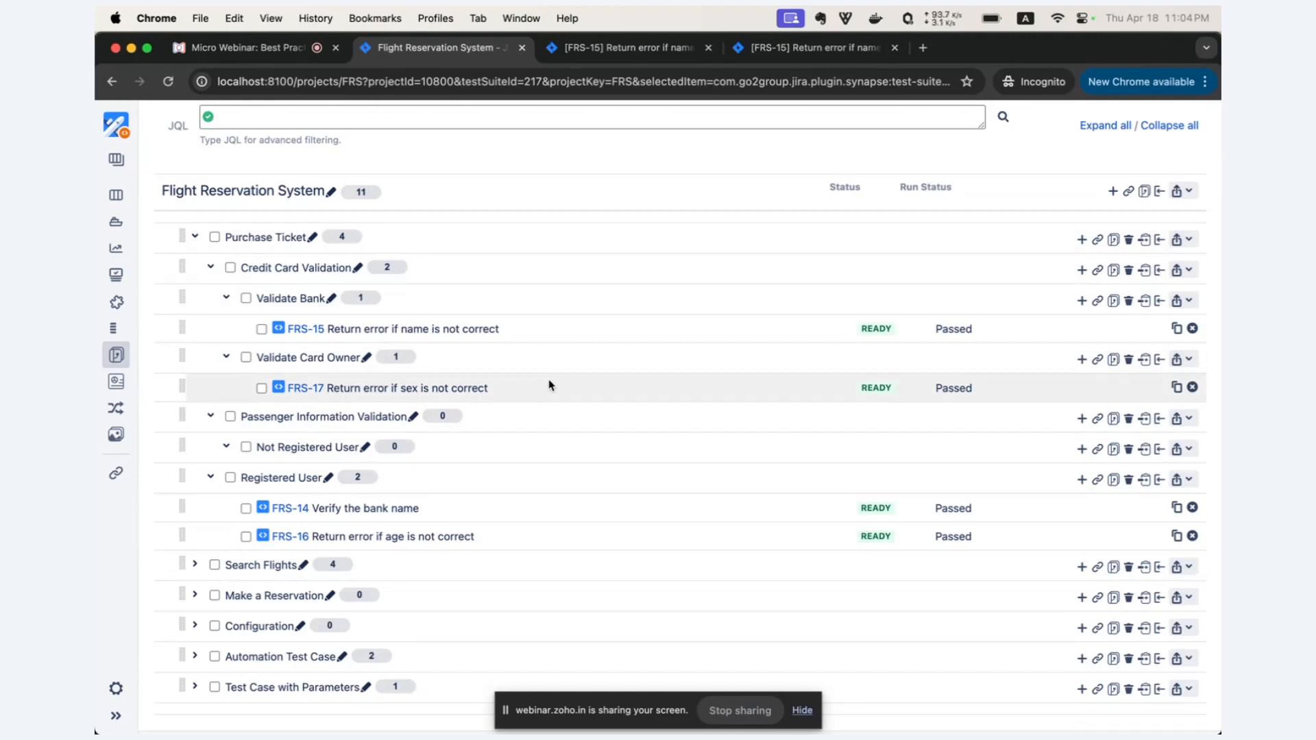
pyautogui.scroll(2, 548, 385)
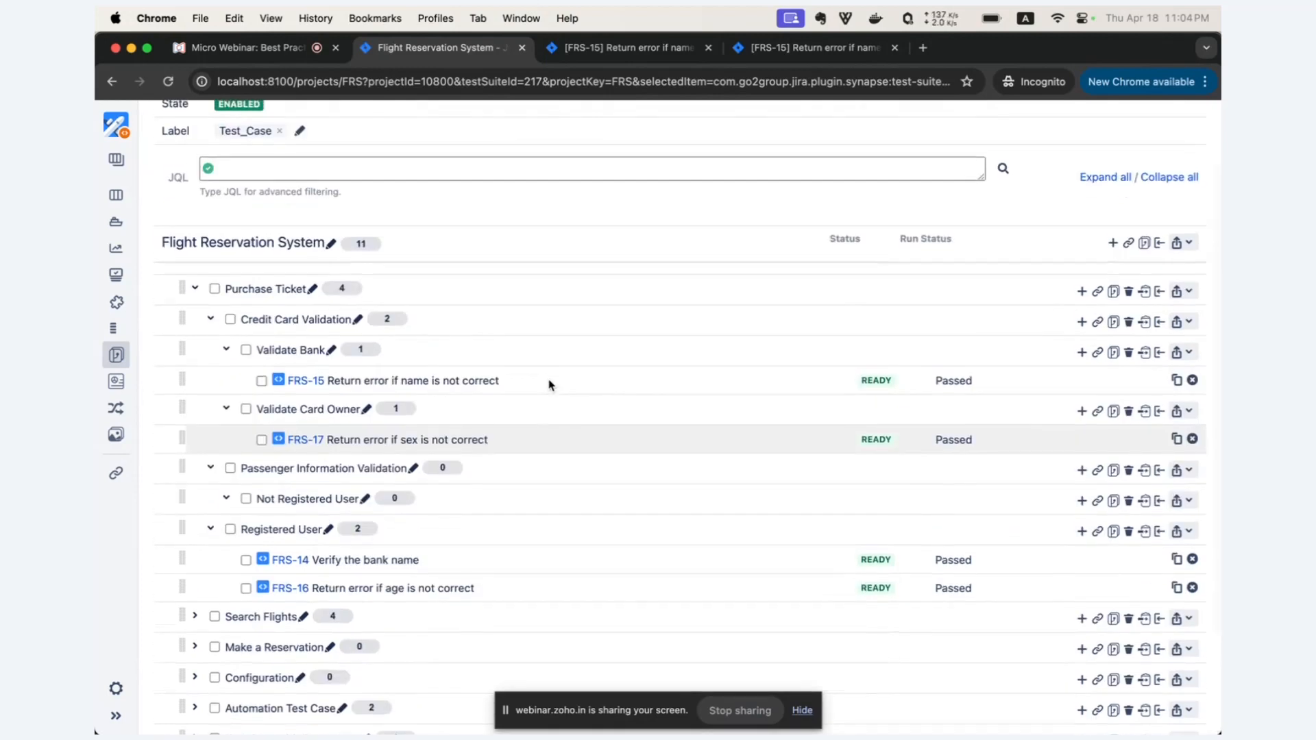
# Open the general issue creation form for a Test Case, review its fields and cancel it.
pyautogui.scroll(1, 548, 385)
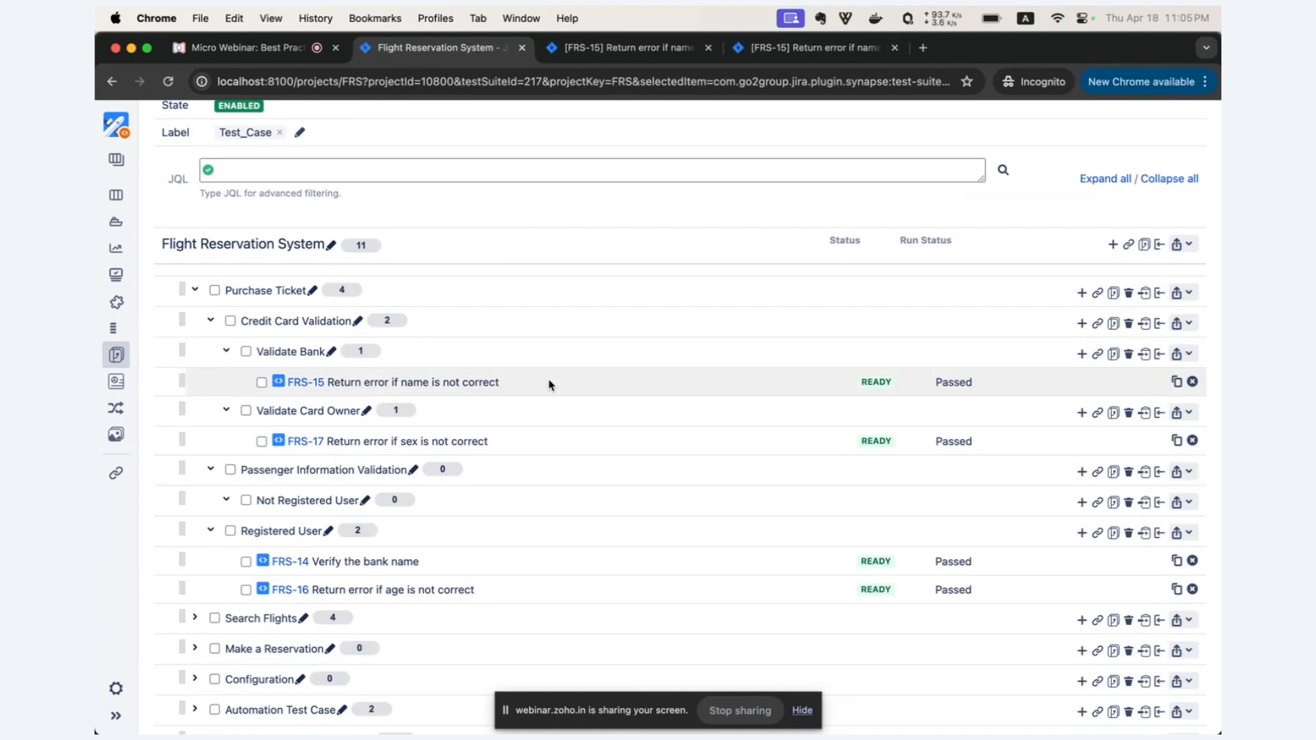
pyautogui.scroll(2, 548, 385)
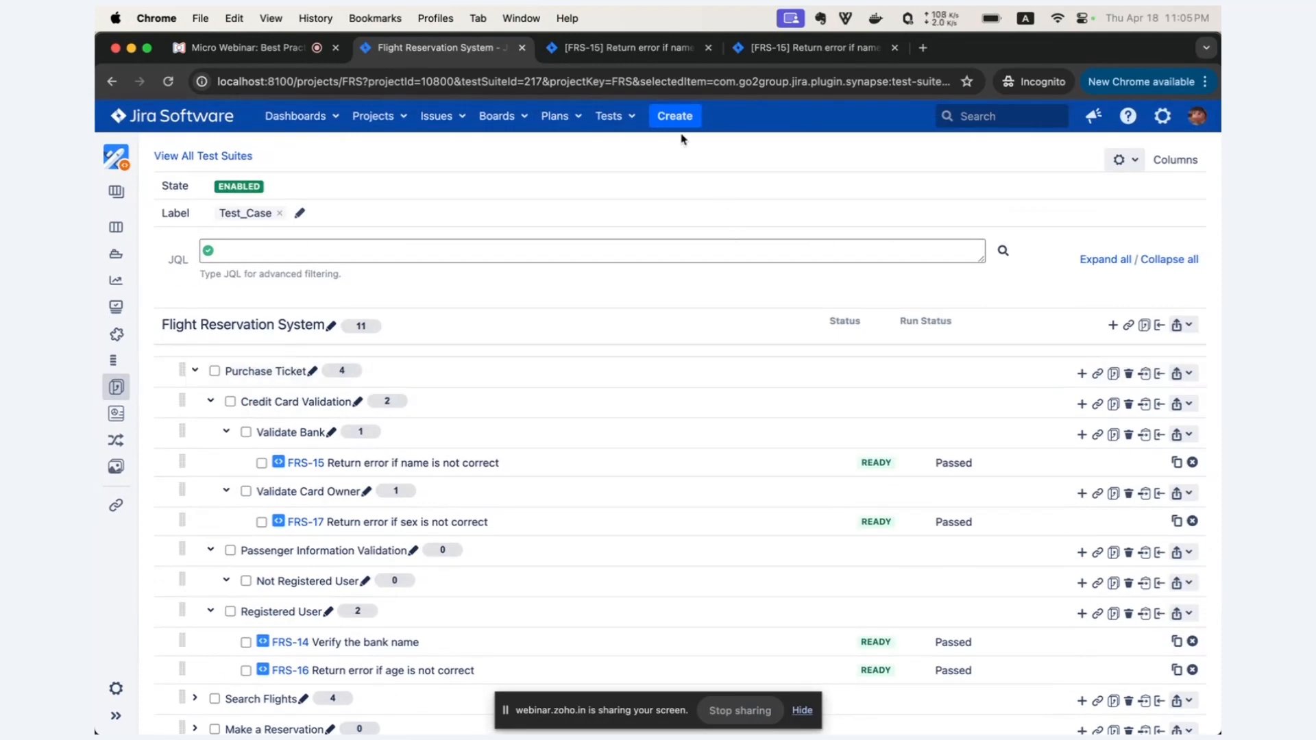
pyautogui.click(675, 117)
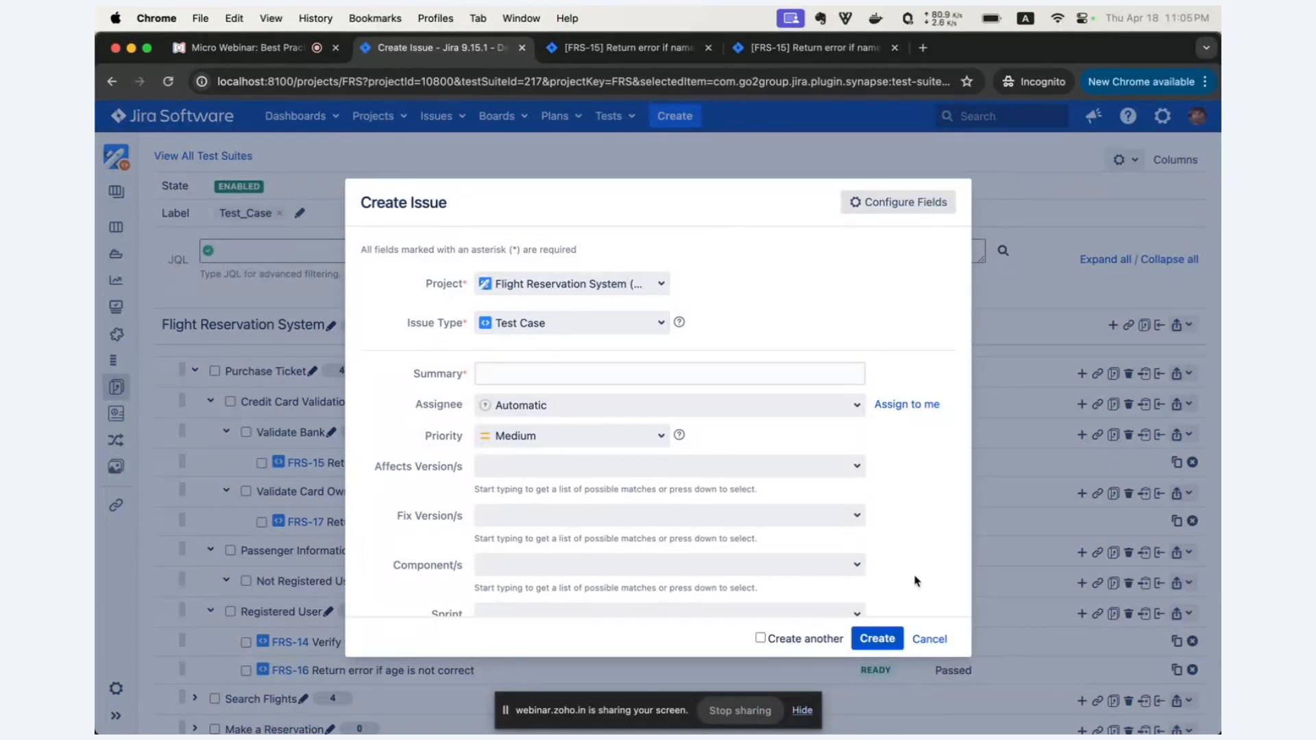
pyautogui.scroll(-2, 913, 538)
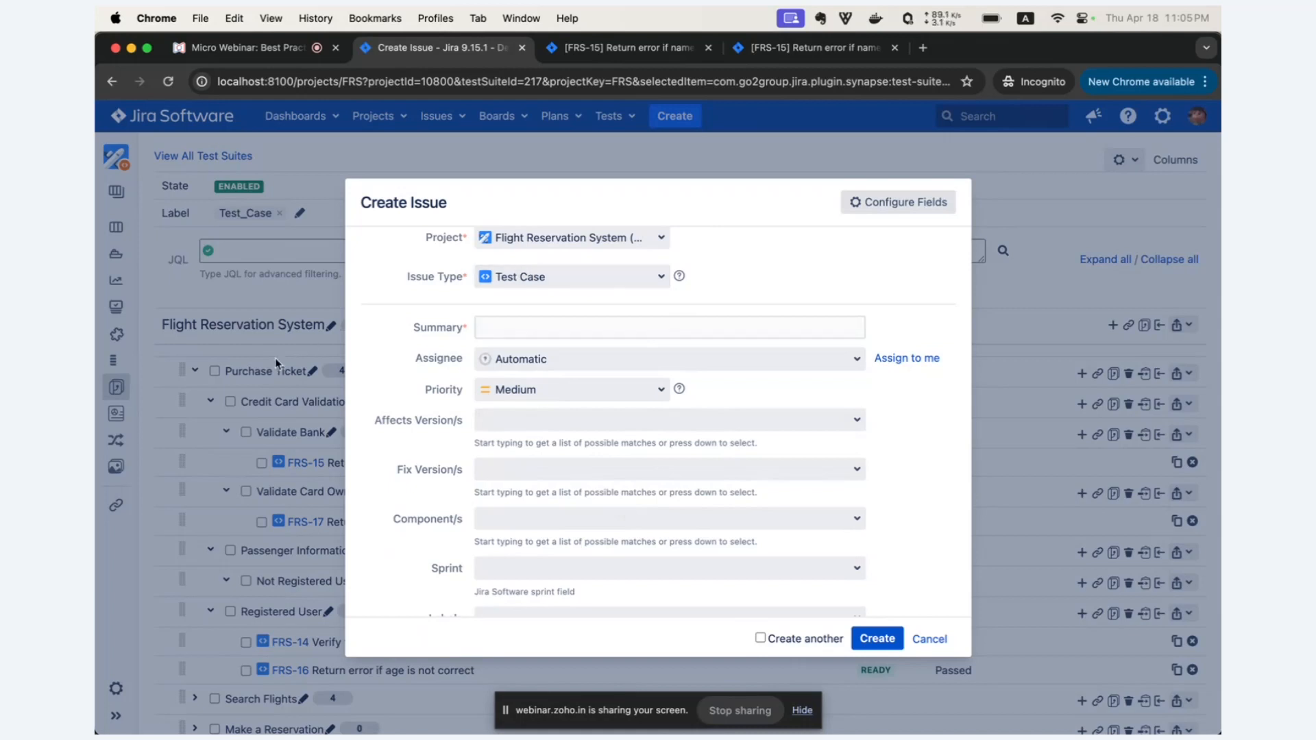
pyautogui.click(929, 639)
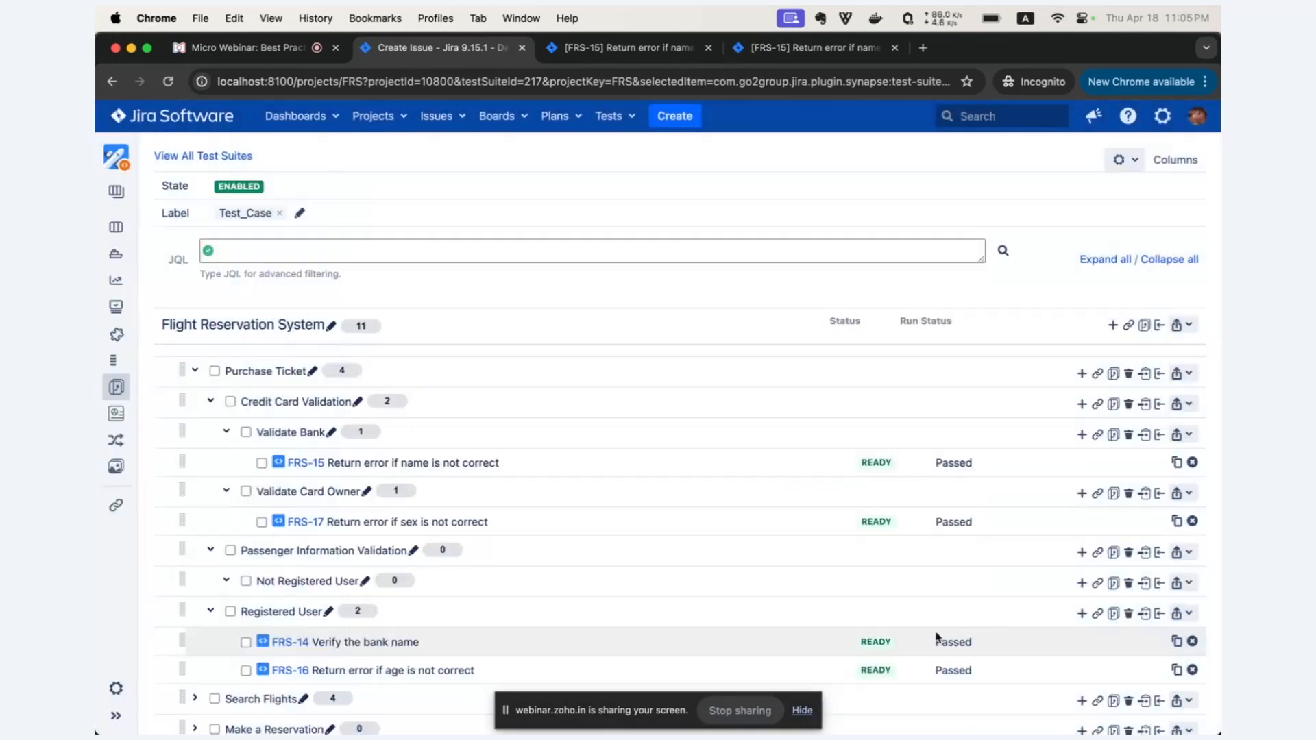
# Create a new test case with the summary "Test Case 1" directly in the Validate Bank suite.
pyautogui.scroll(-2, 713, 546)
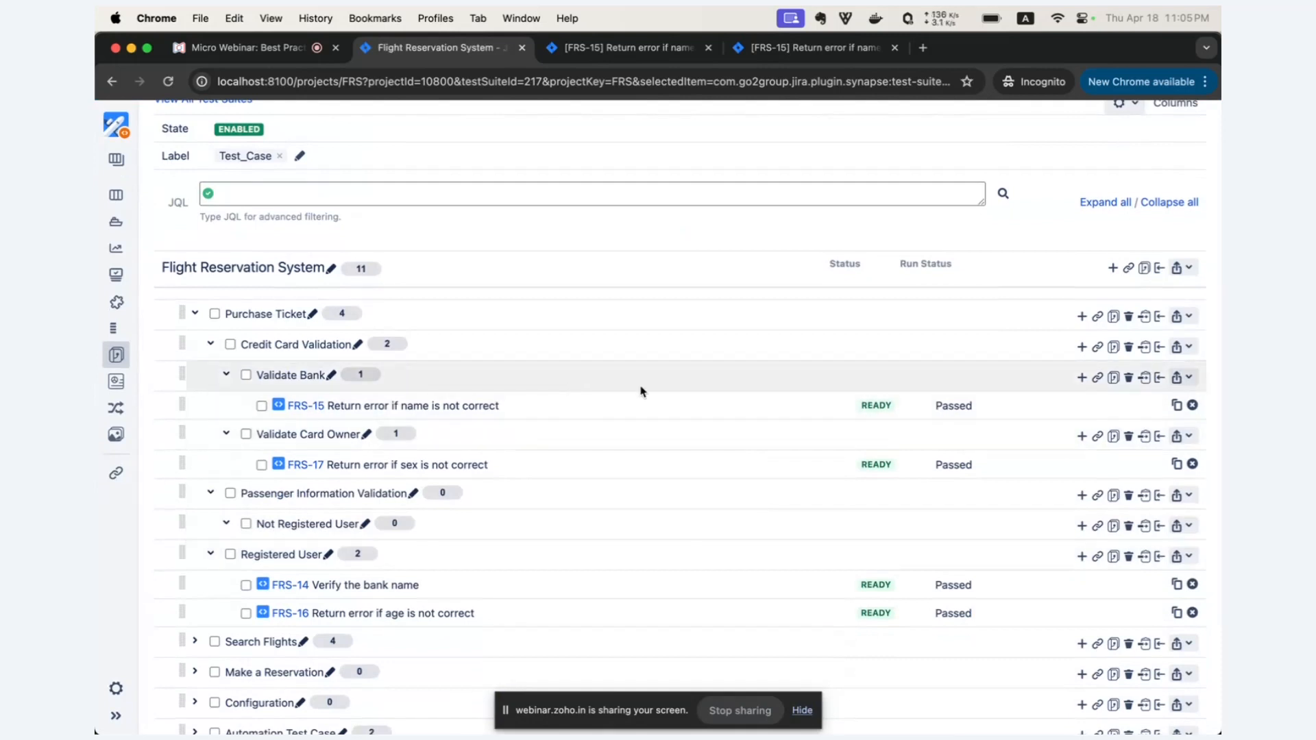
pyautogui.click(1082, 382)
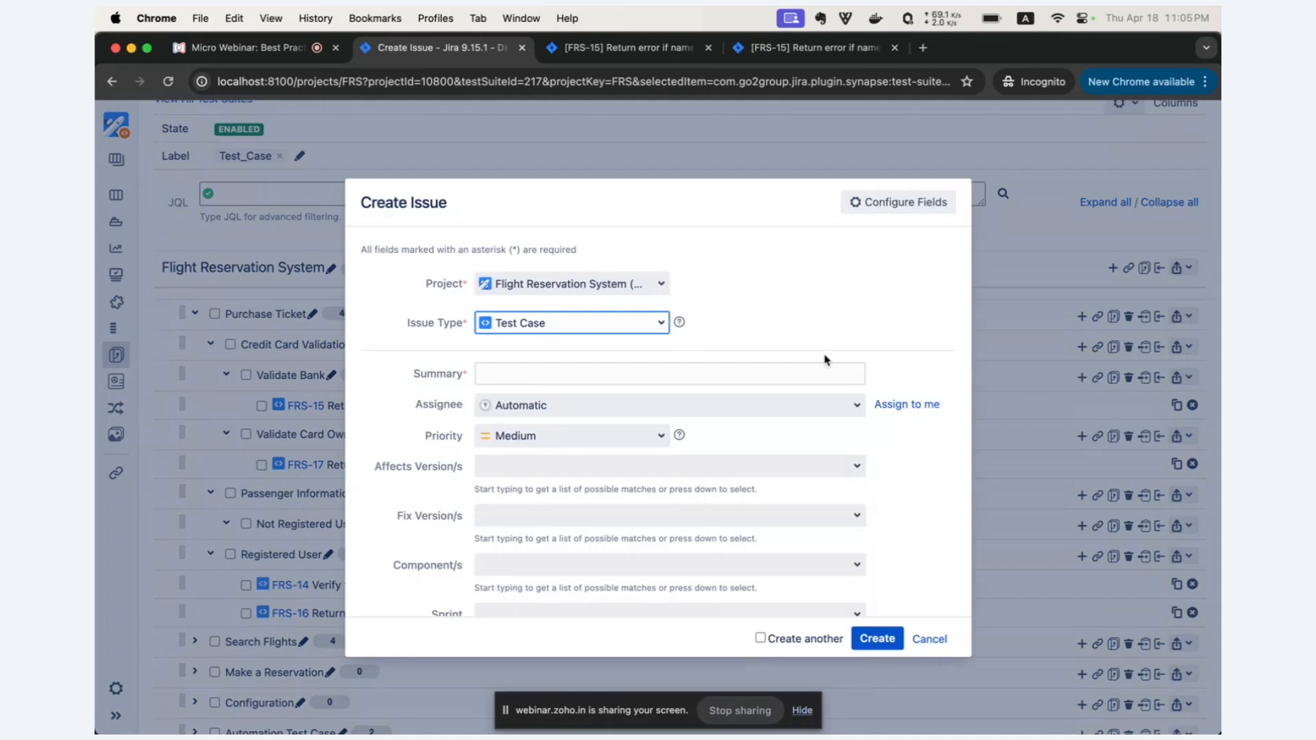
pyautogui.click(641, 376)
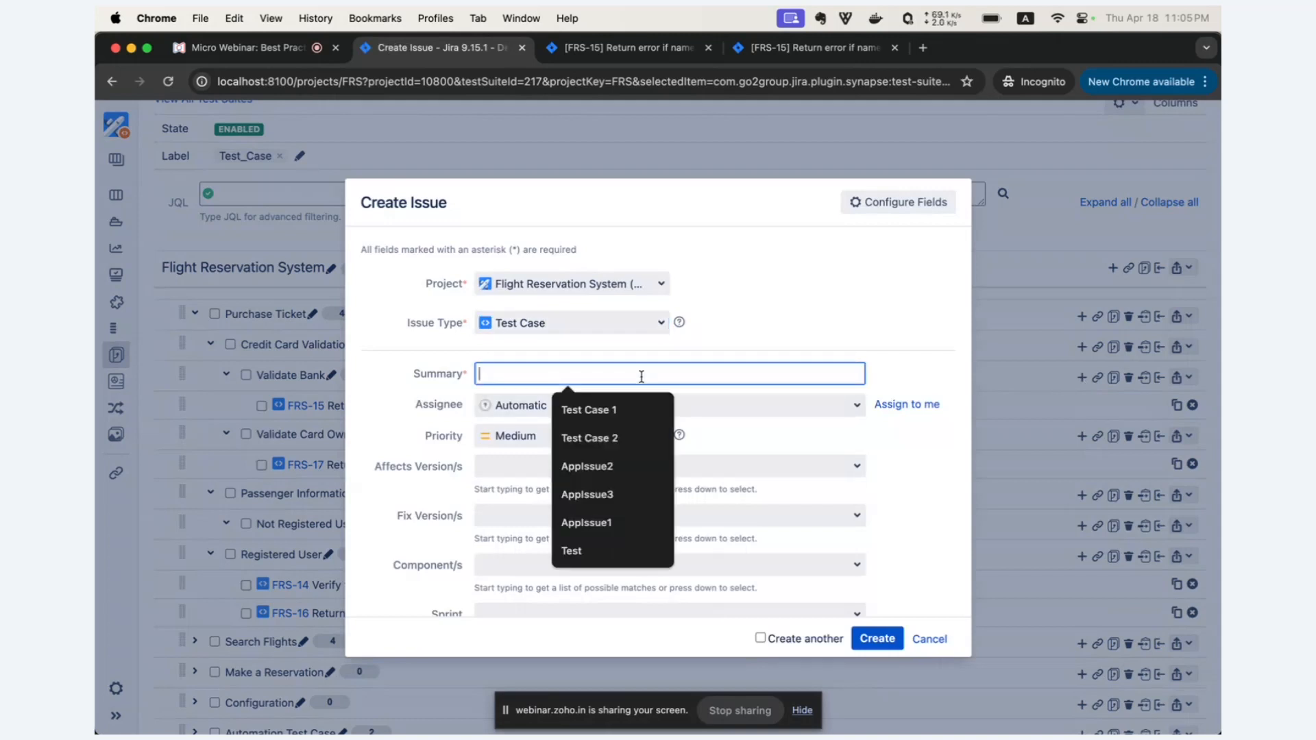
pyautogui.write('Test Casre 1')
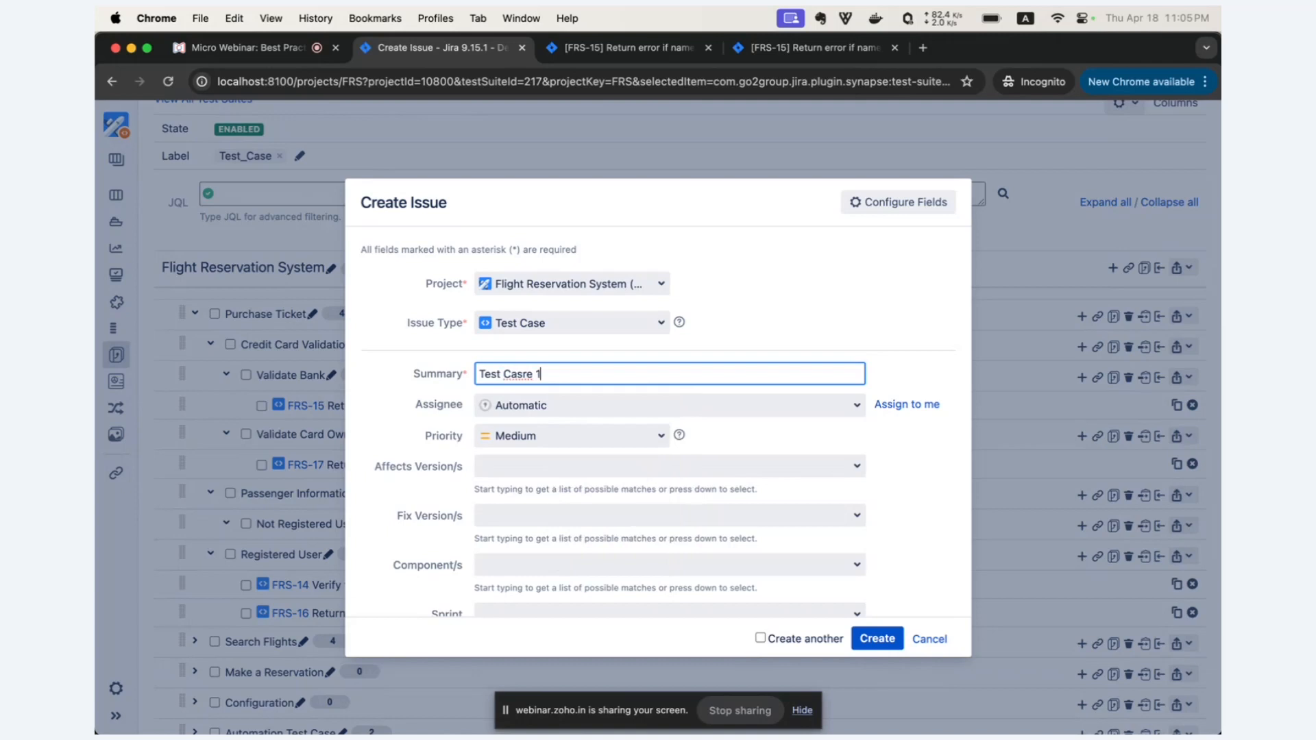
pyautogui.press('BackSpace')
pyautogui.press('BackSpace')
pyautogui.press('BackSpace')
pyautogui.press('BackSpace')
pyautogui.write('e 1')
pyautogui.press('Return')
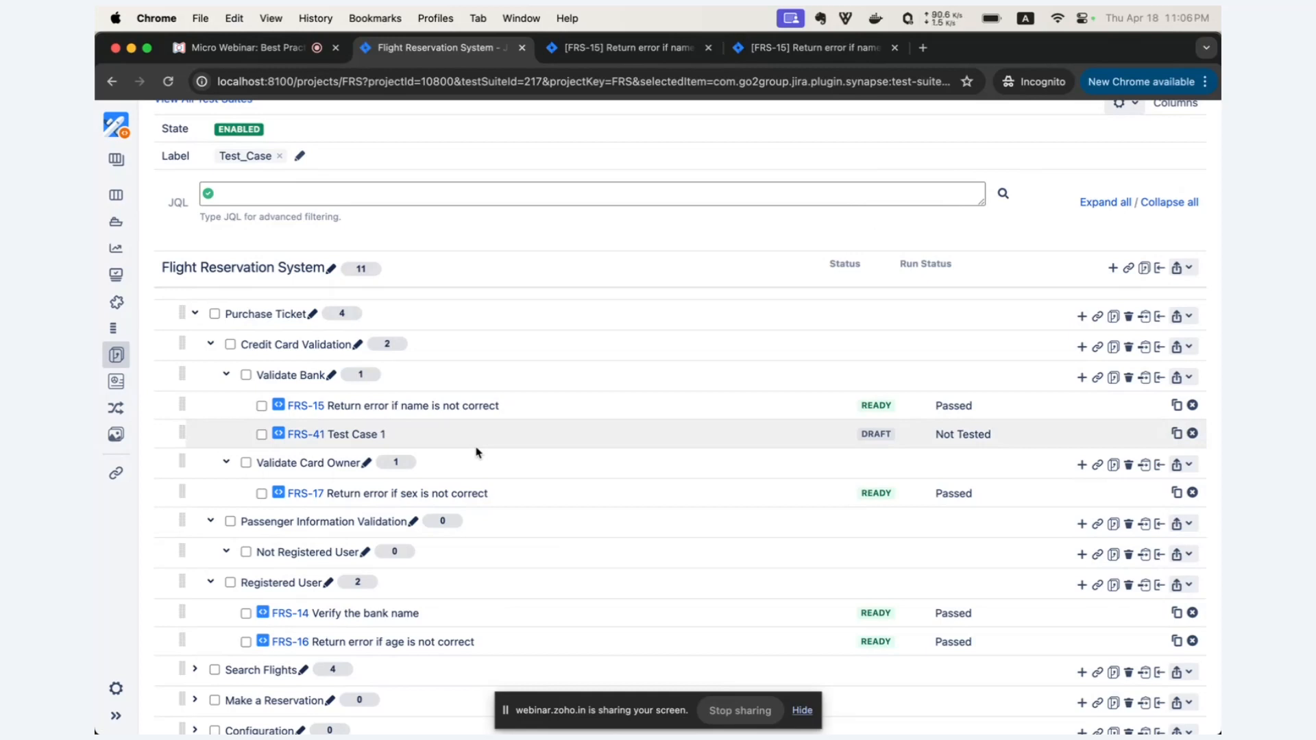
# Clone FRS-15 as "New Test Case - Return error if name is not correct" without linking requirements, keeping the test suite link, and close the progress dialog.
pyautogui.click(1176, 407)
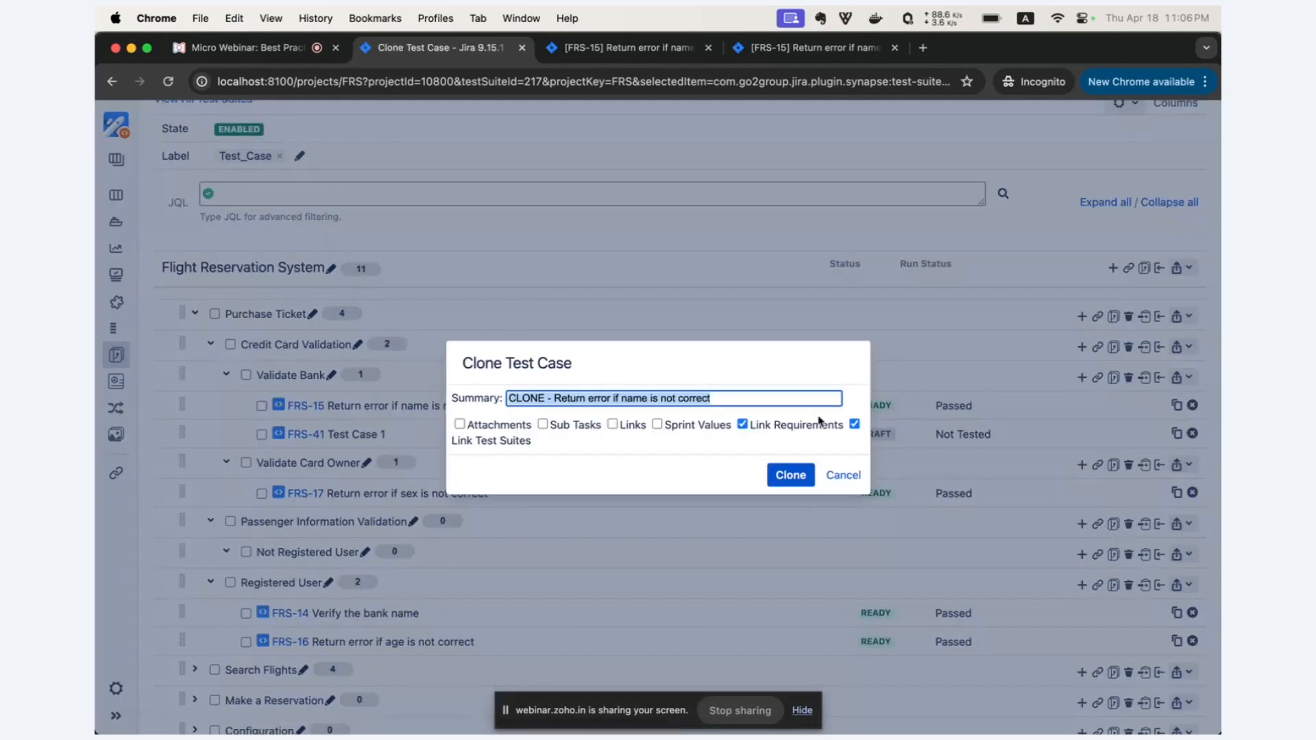
pyautogui.click(633, 401)
pyautogui.moveTo(548, 397); pyautogui.dragTo(450, 398)
pyautogui.write('New Test Case')
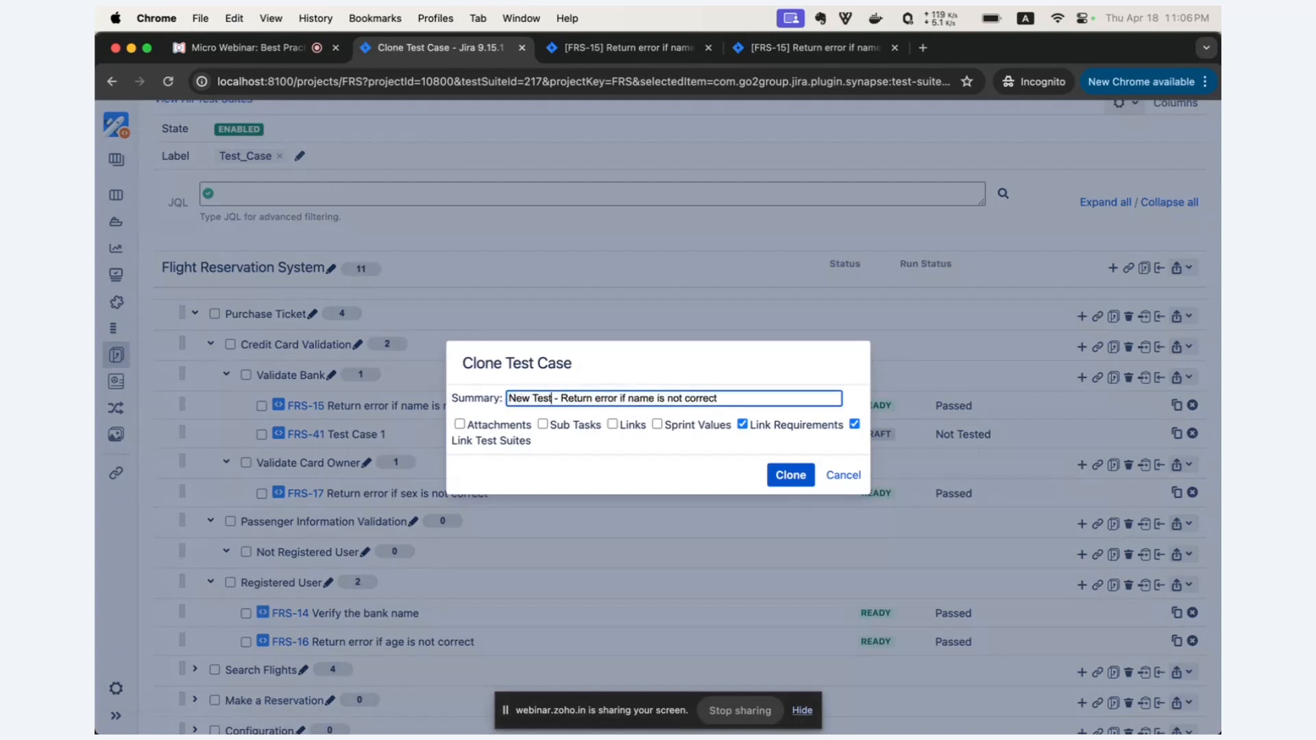
pyautogui.click(742, 425)
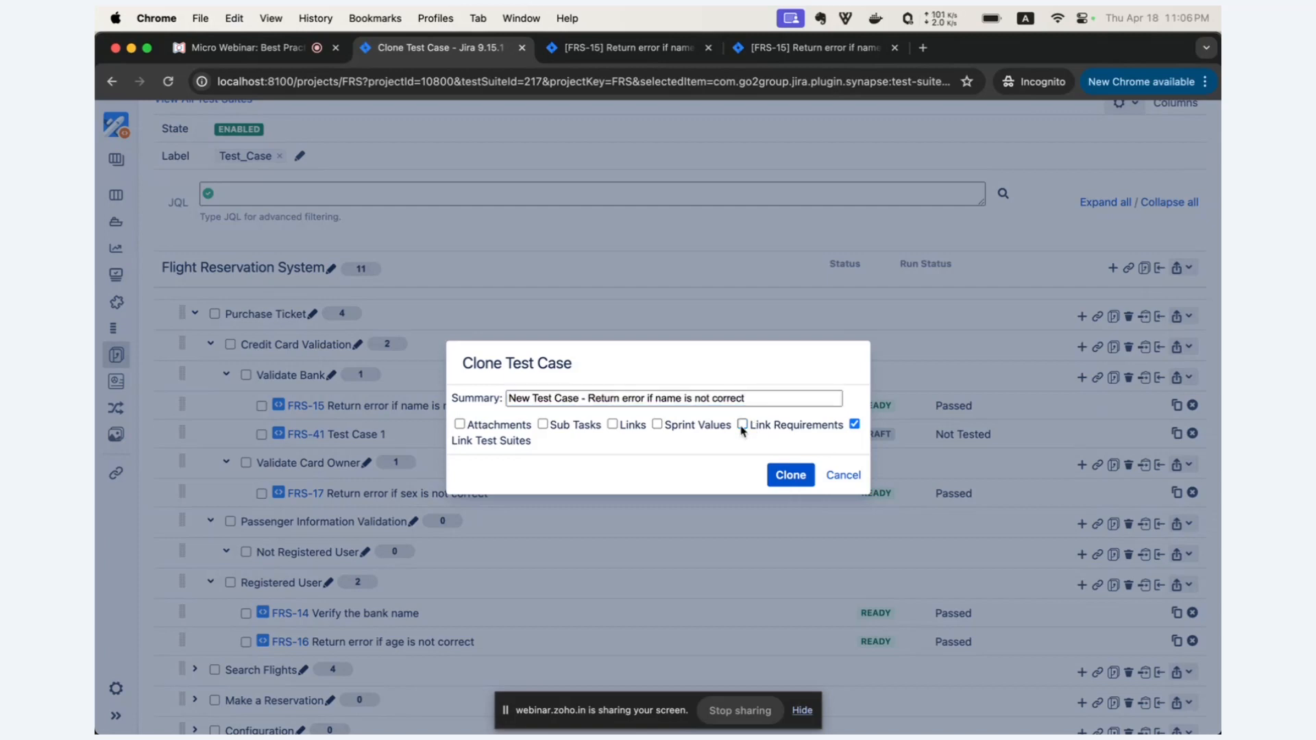
pyautogui.click(795, 478)
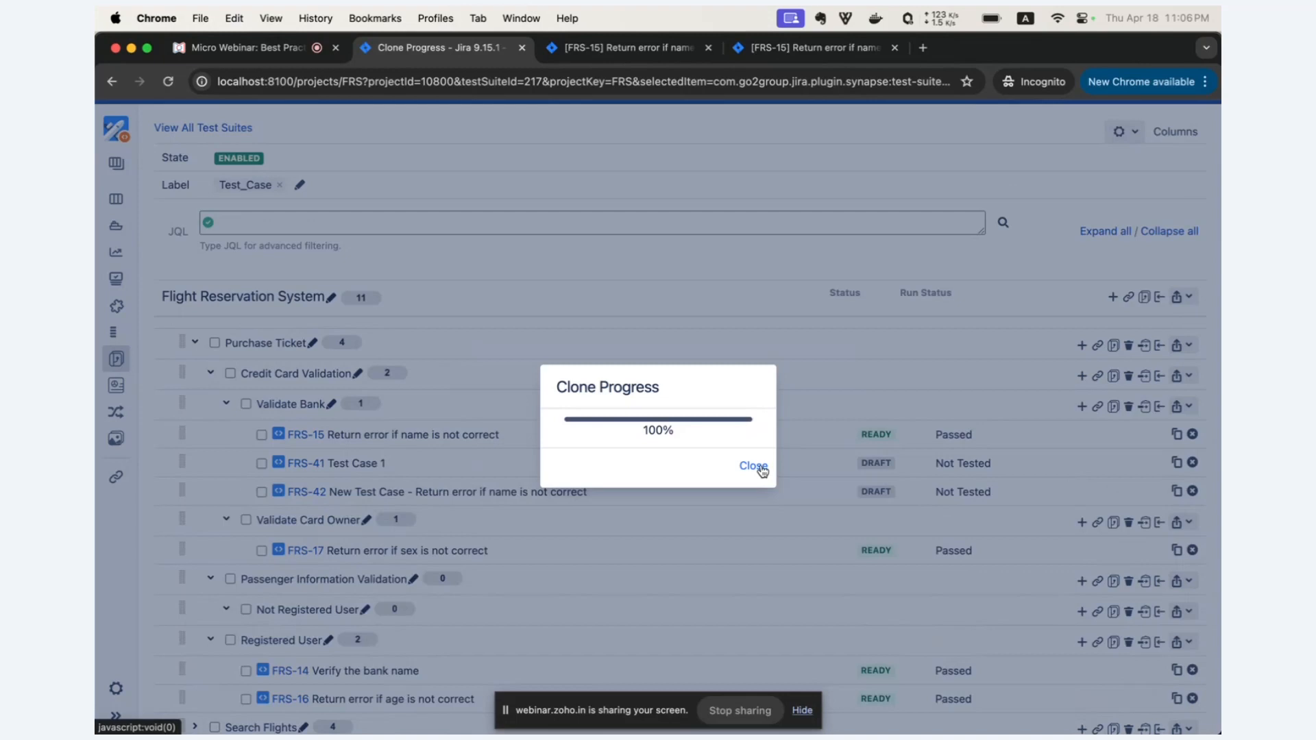
pyautogui.click(762, 471)
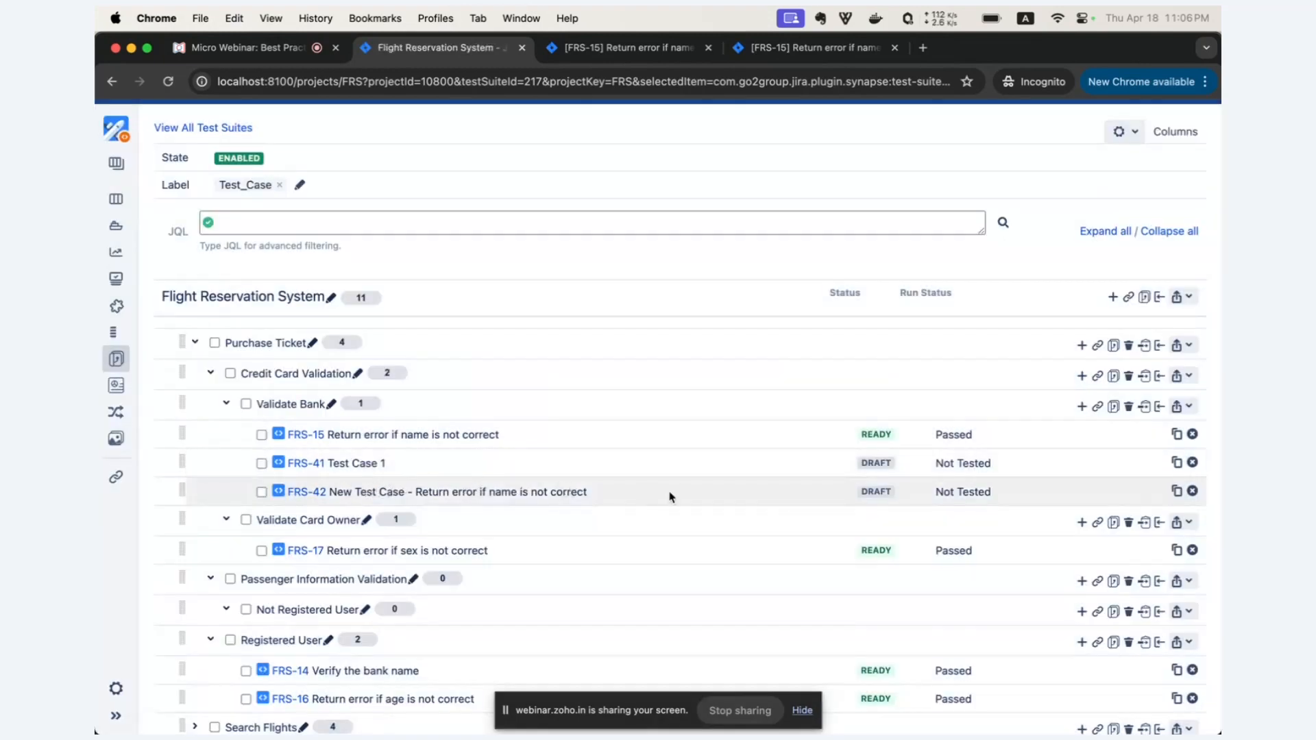
# Open the cloned test case FRS-42, review its test steps and linked suite, and return to the suite page.
pyautogui.click(321, 492)
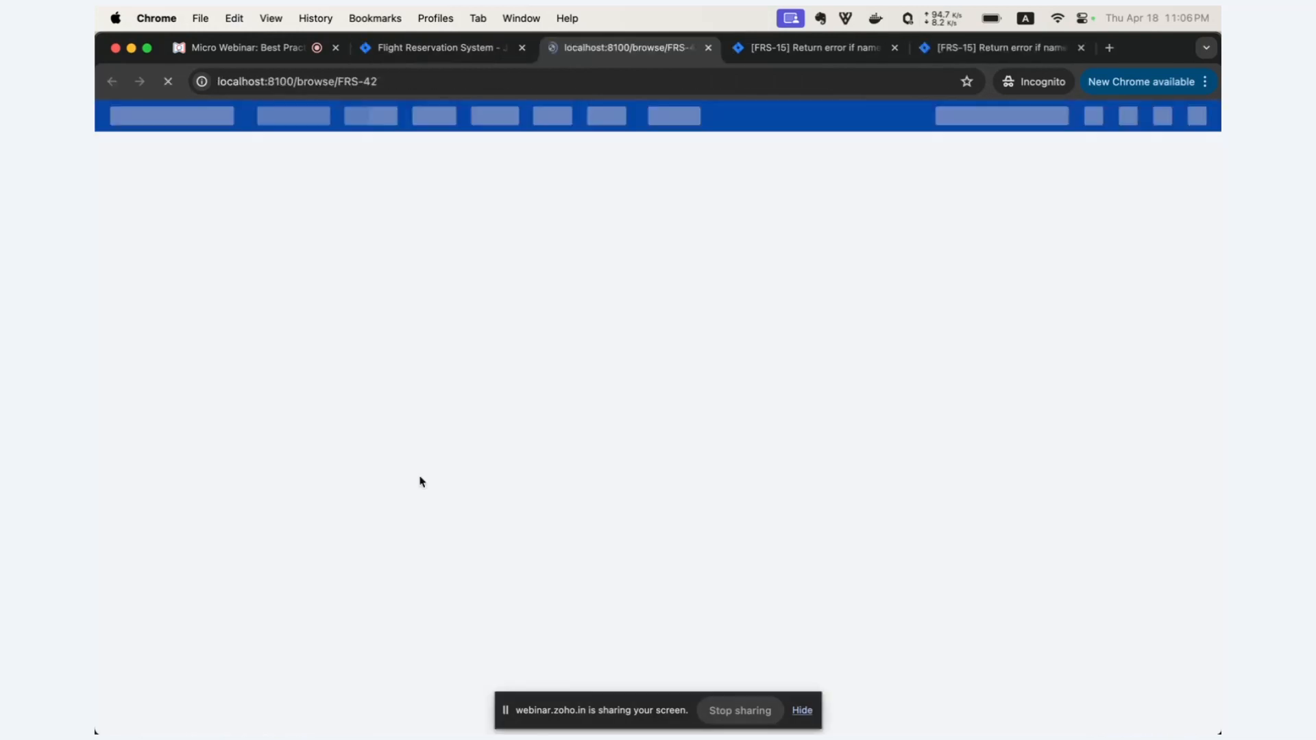
pyautogui.scroll(-3, 404, 391)
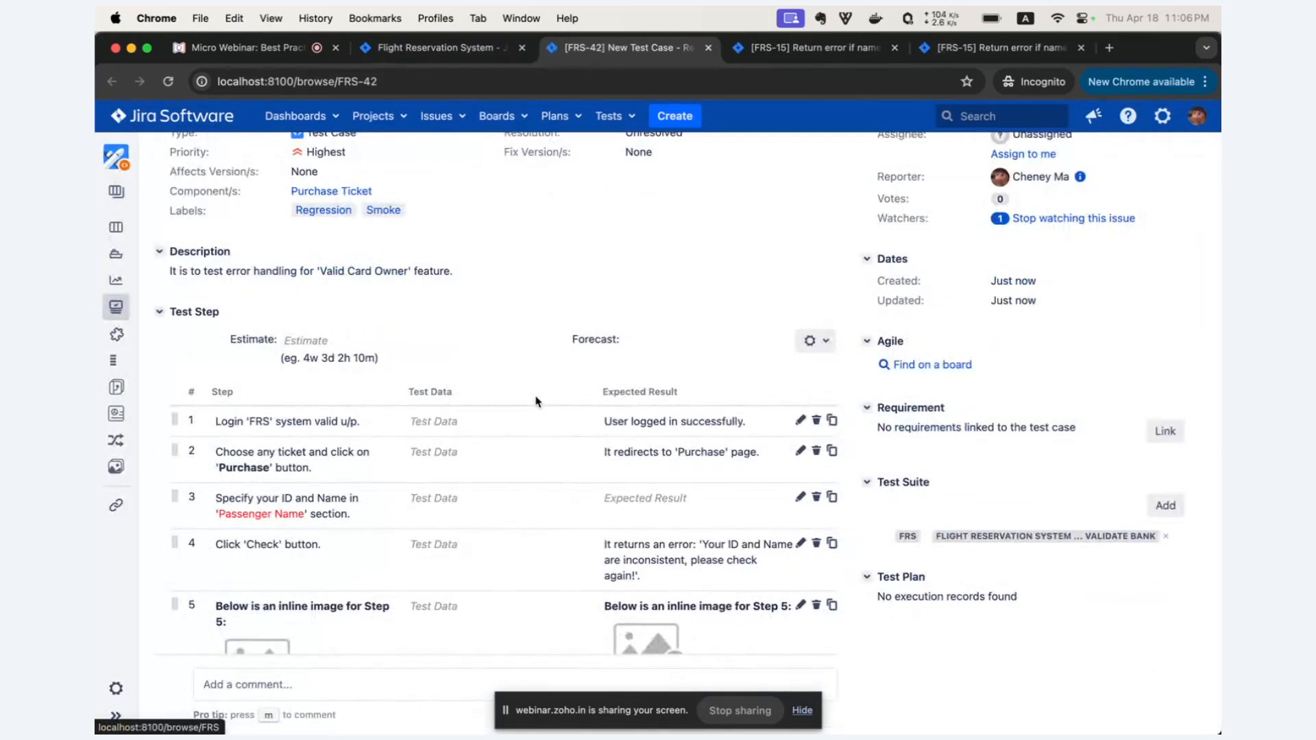
pyautogui.click(471, 48)
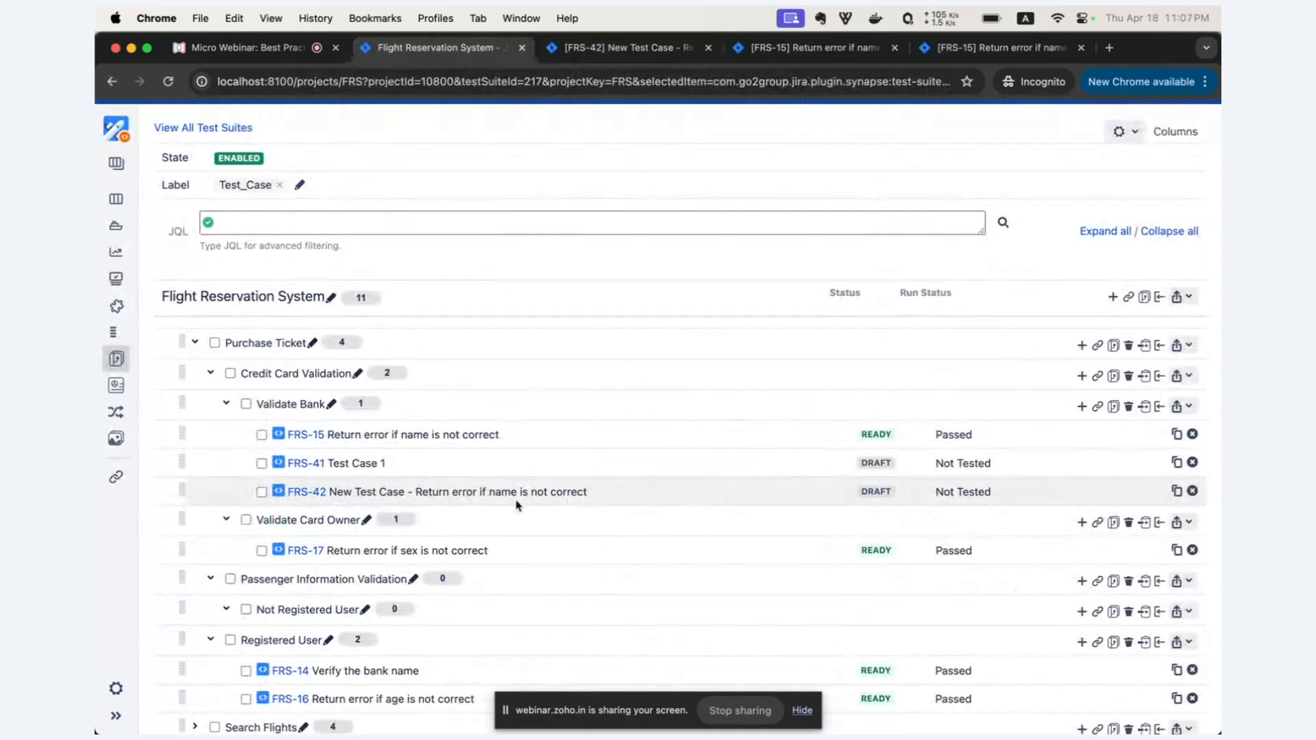
# Select test cases FRS-15, FRS-42 and FRS-17 and clone them together into the Registered User suite with the prefix "CLONE -".
pyautogui.scroll(-2, 518, 506)
pyautogui.scroll(-1, 518, 506)
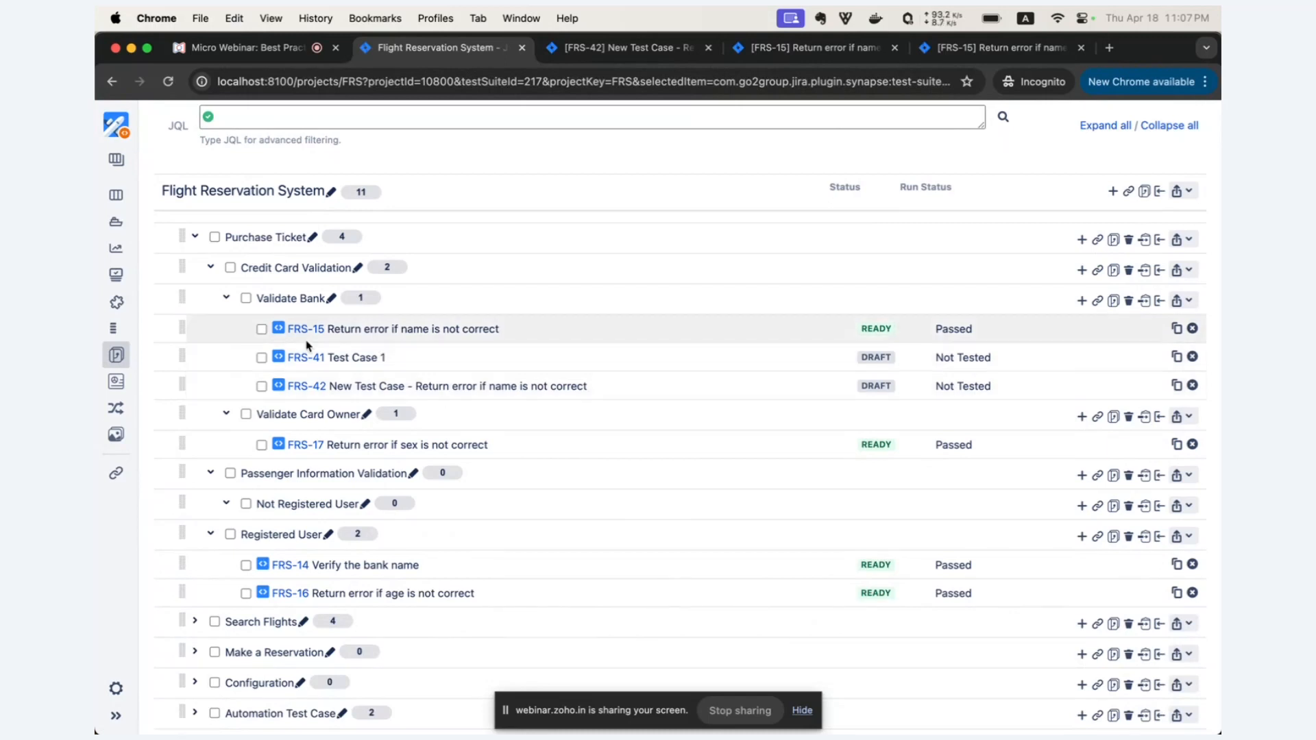
pyautogui.click(261, 329)
pyautogui.click(261, 386)
pyautogui.click(261, 446)
pyautogui.scroll(3, 640, 364)
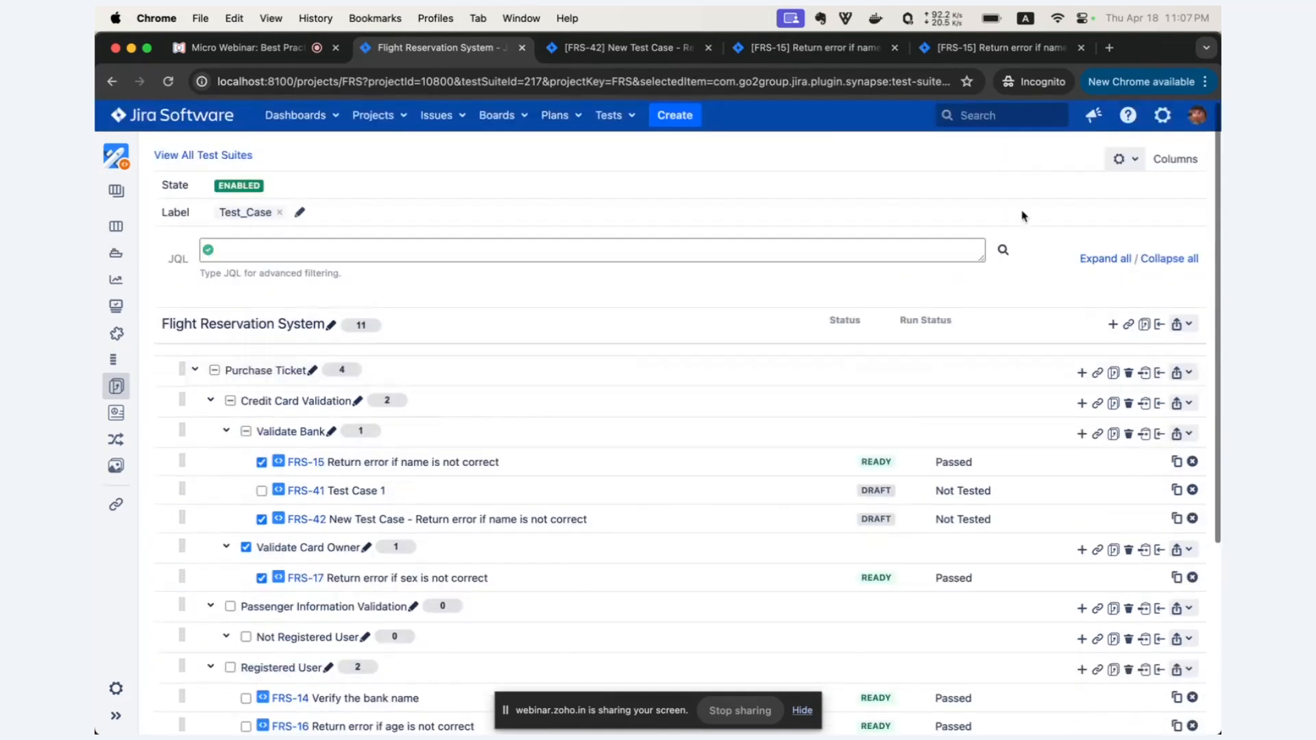
pyautogui.click(1131, 161)
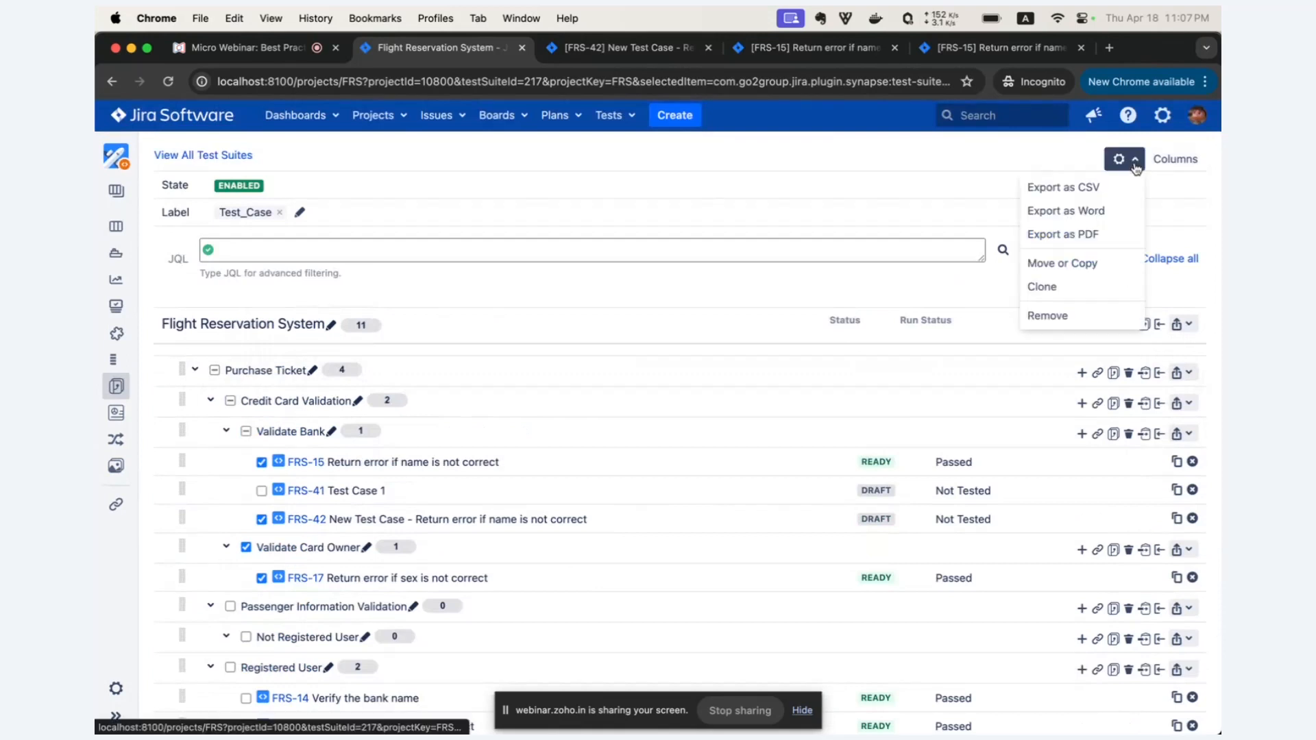
pyautogui.click(1058, 288)
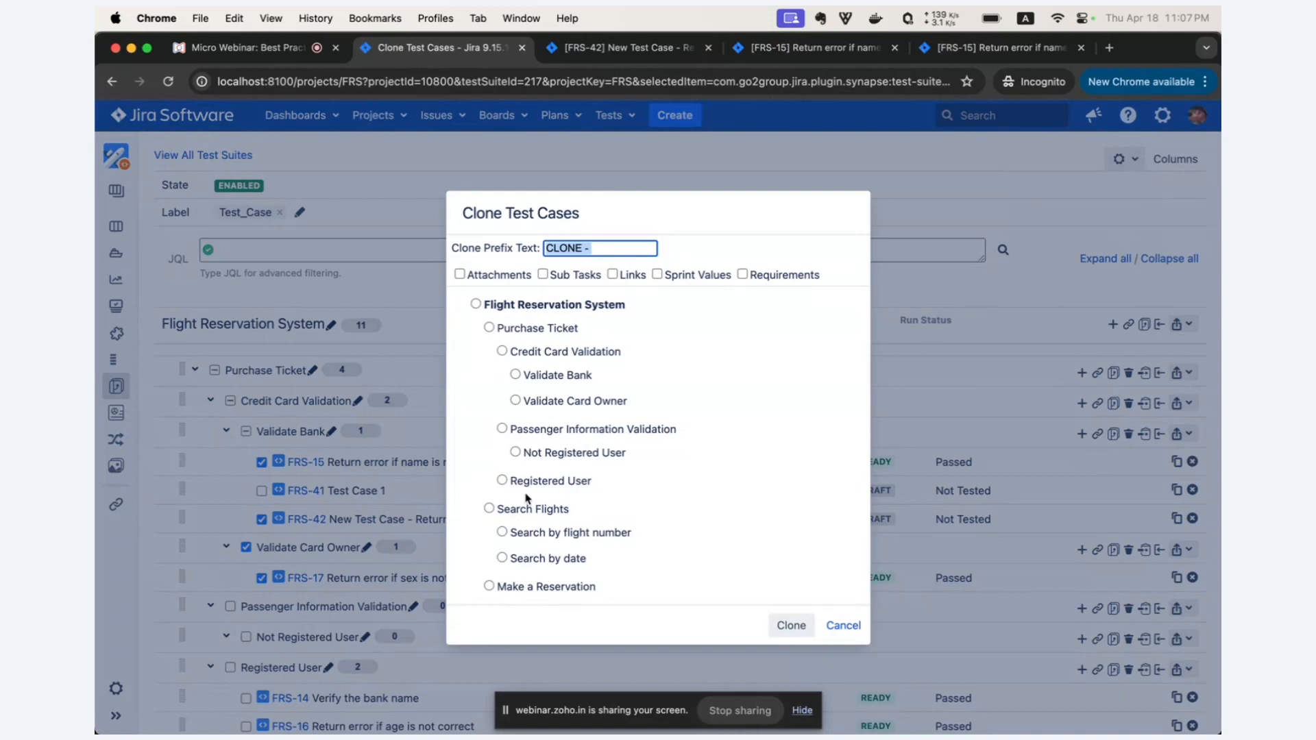
pyautogui.scroll(-3, 528, 498)
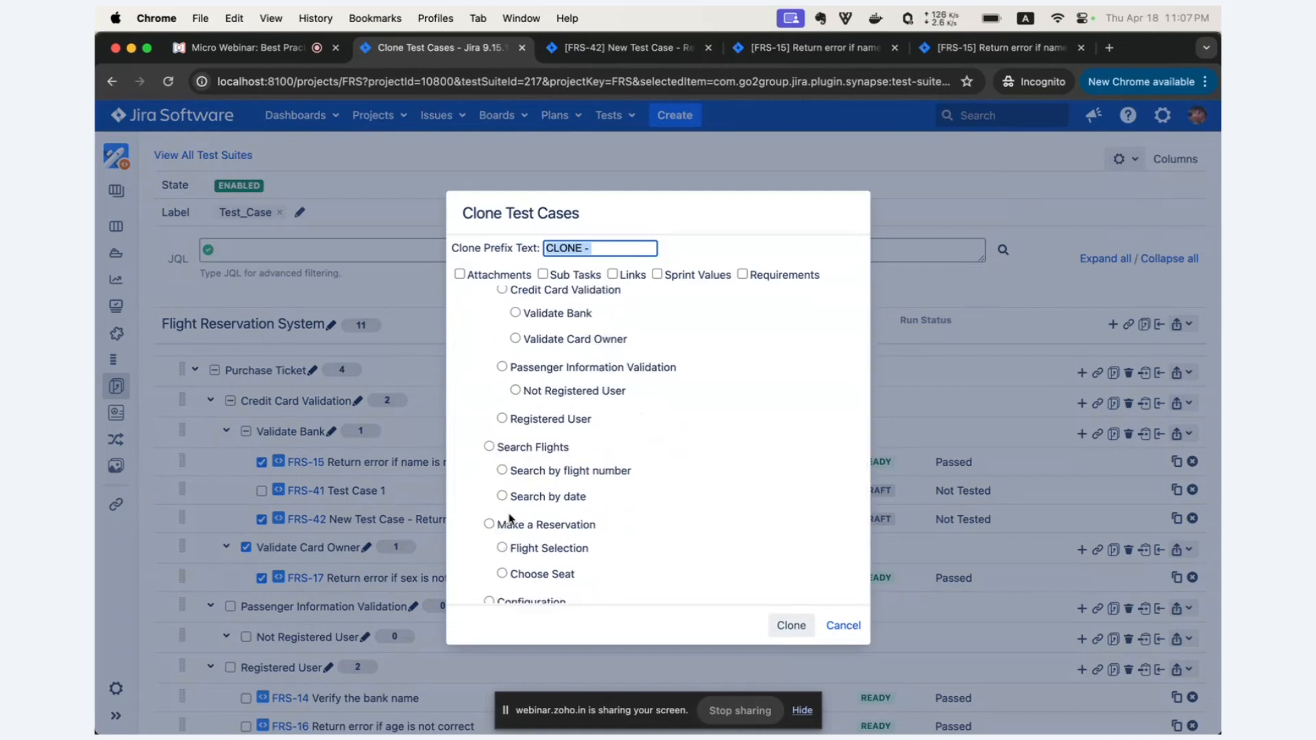
pyautogui.click(504, 419)
pyautogui.click(779, 625)
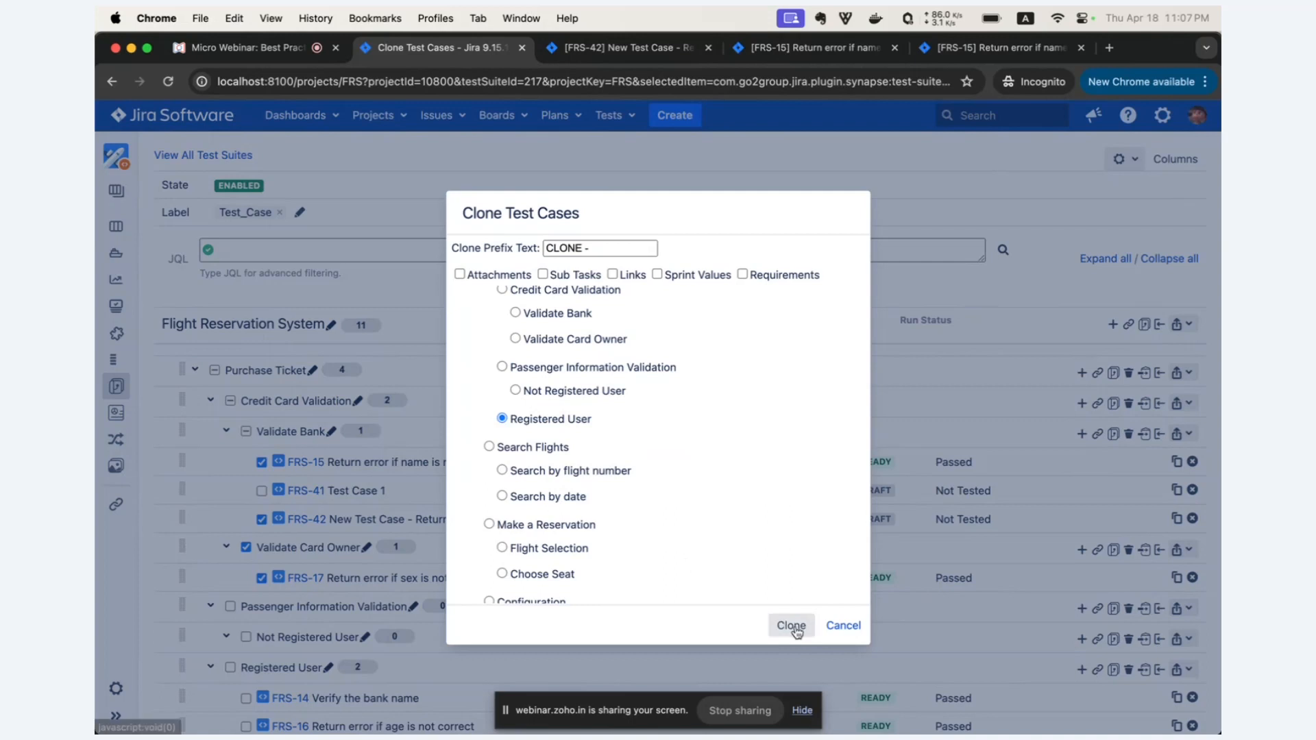
# Reload the suite page and expand Purchase Ticket to check the cloned test cases under Registered User.
pyautogui.scroll(-2, 778, 558)
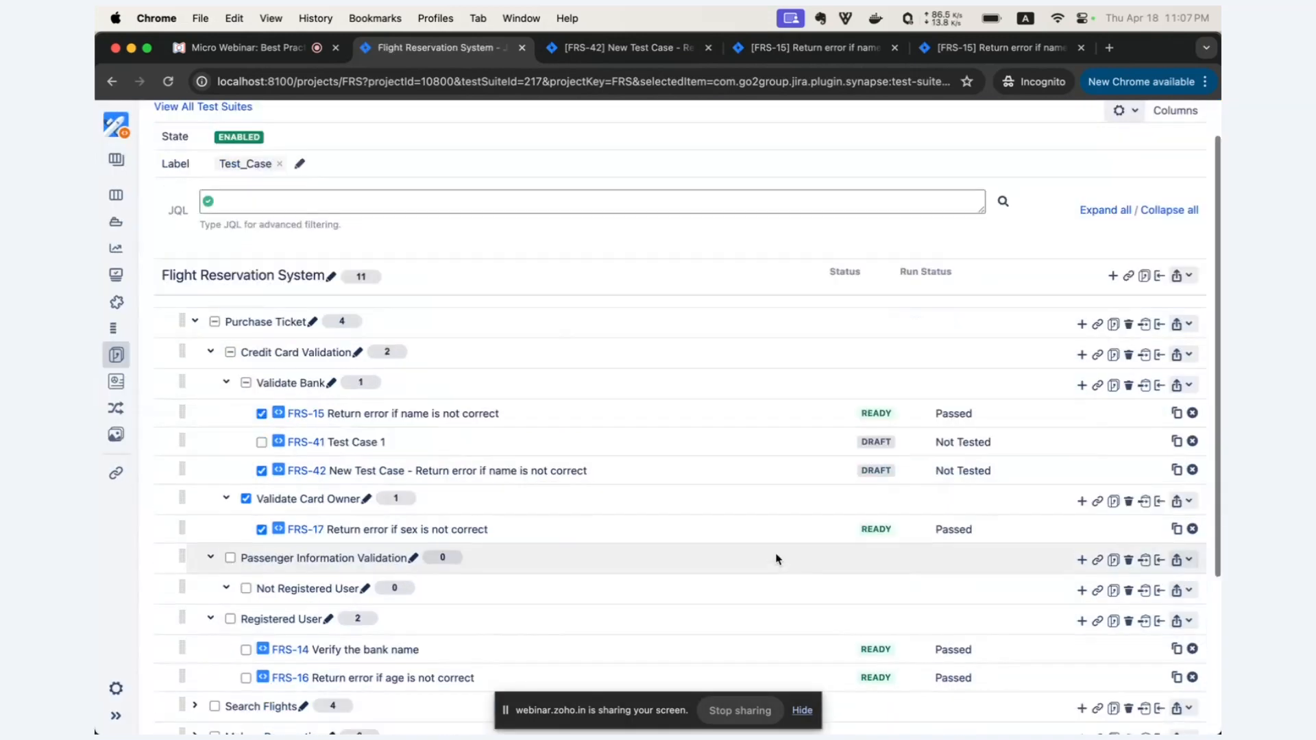
pyautogui.click(168, 81)
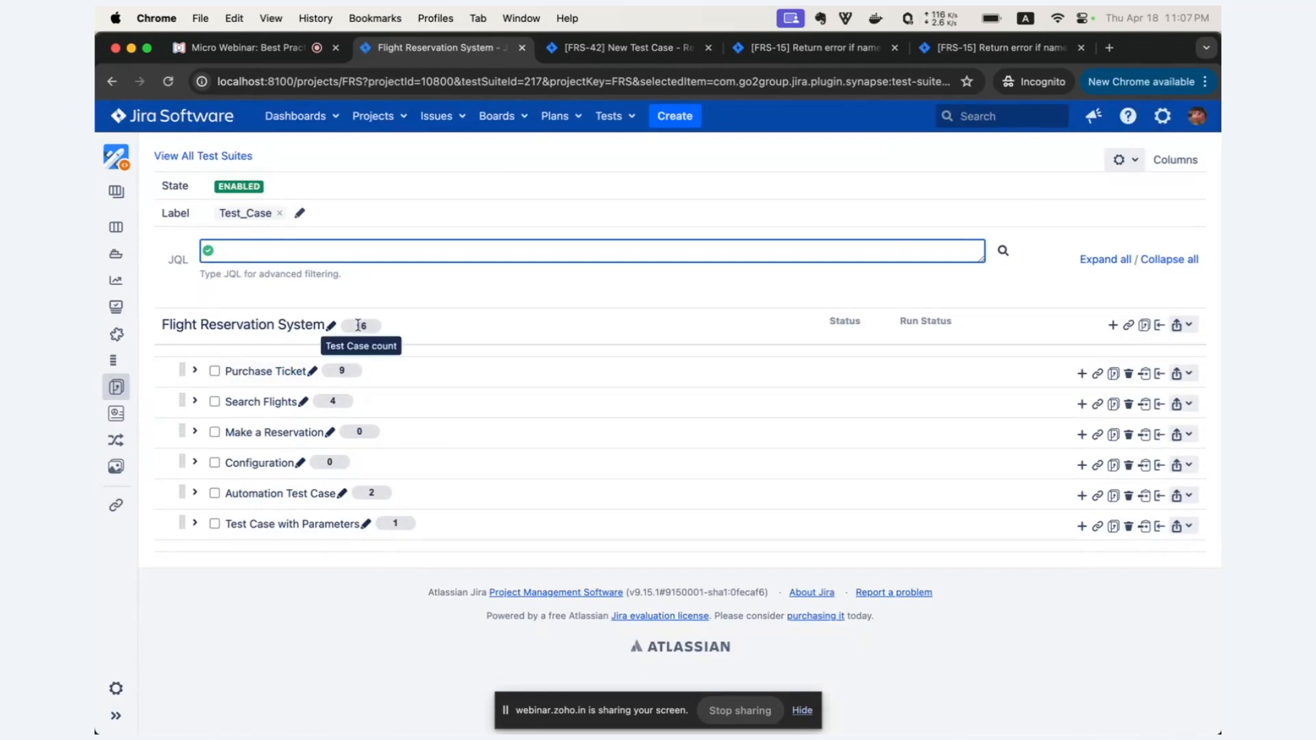
pyautogui.click(254, 371)
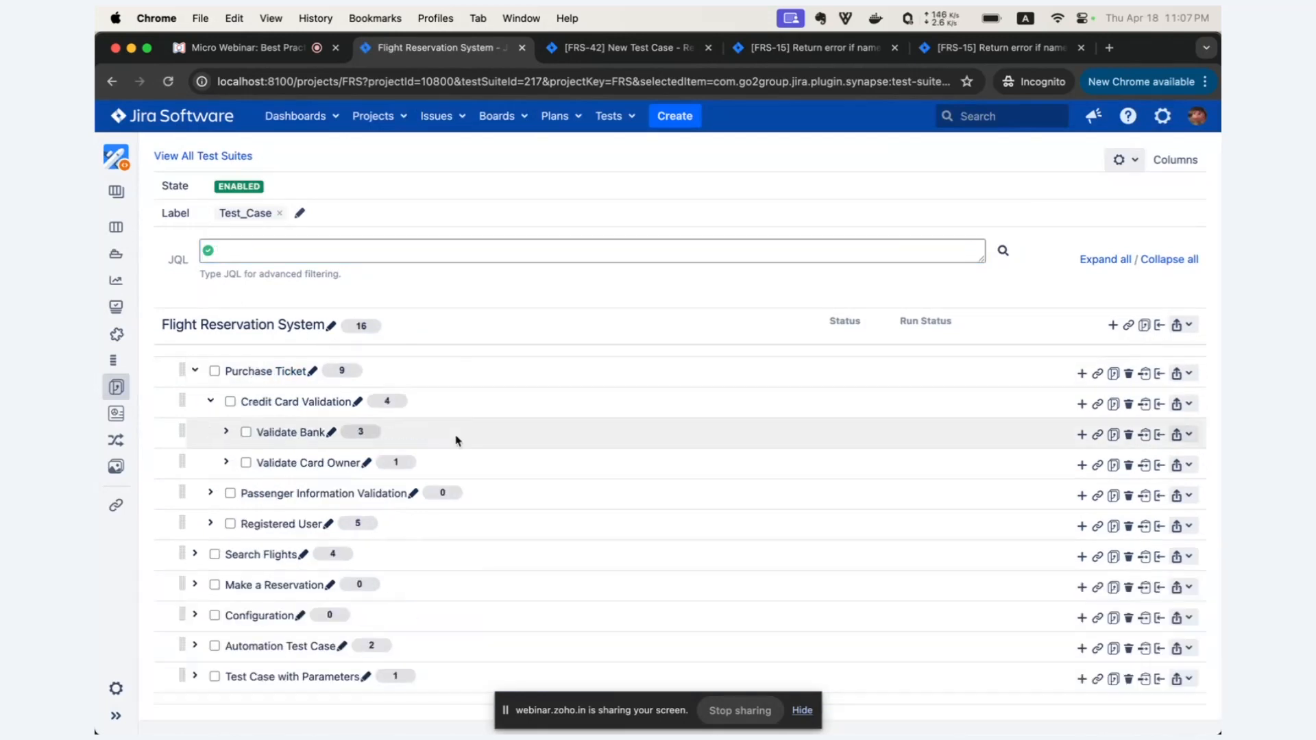
pyautogui.scroll(-5, 455, 438)
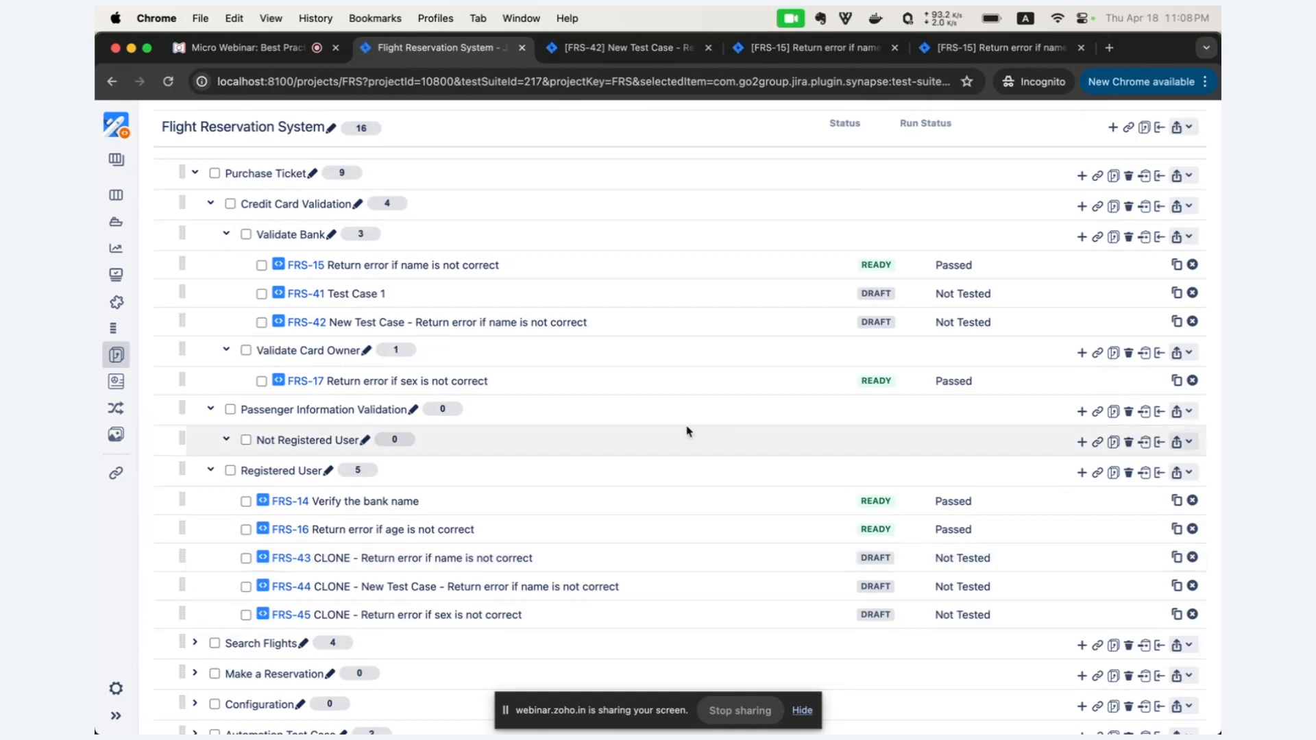
pyautogui.scroll(5, 688, 431)
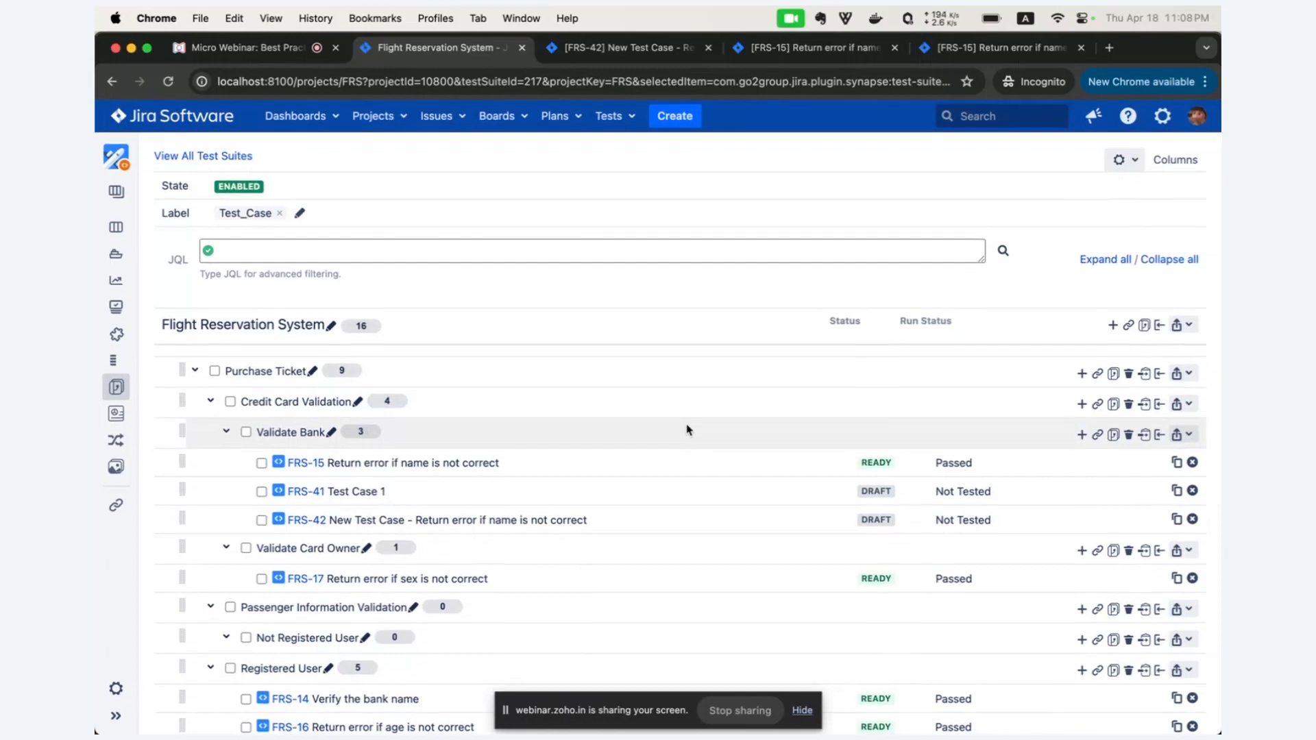
# Go to the project's Test Suites overview and start a test case import.
pyautogui.click(116, 715)
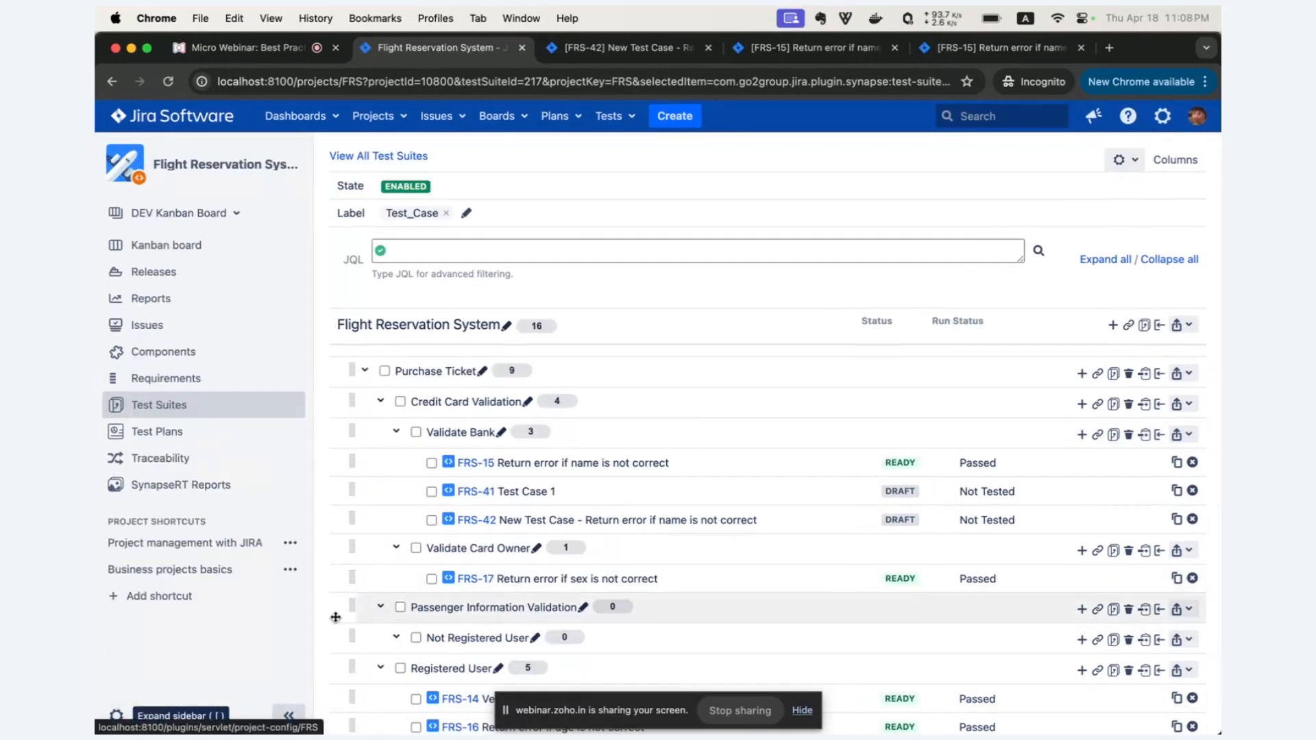
pyautogui.click(196, 419)
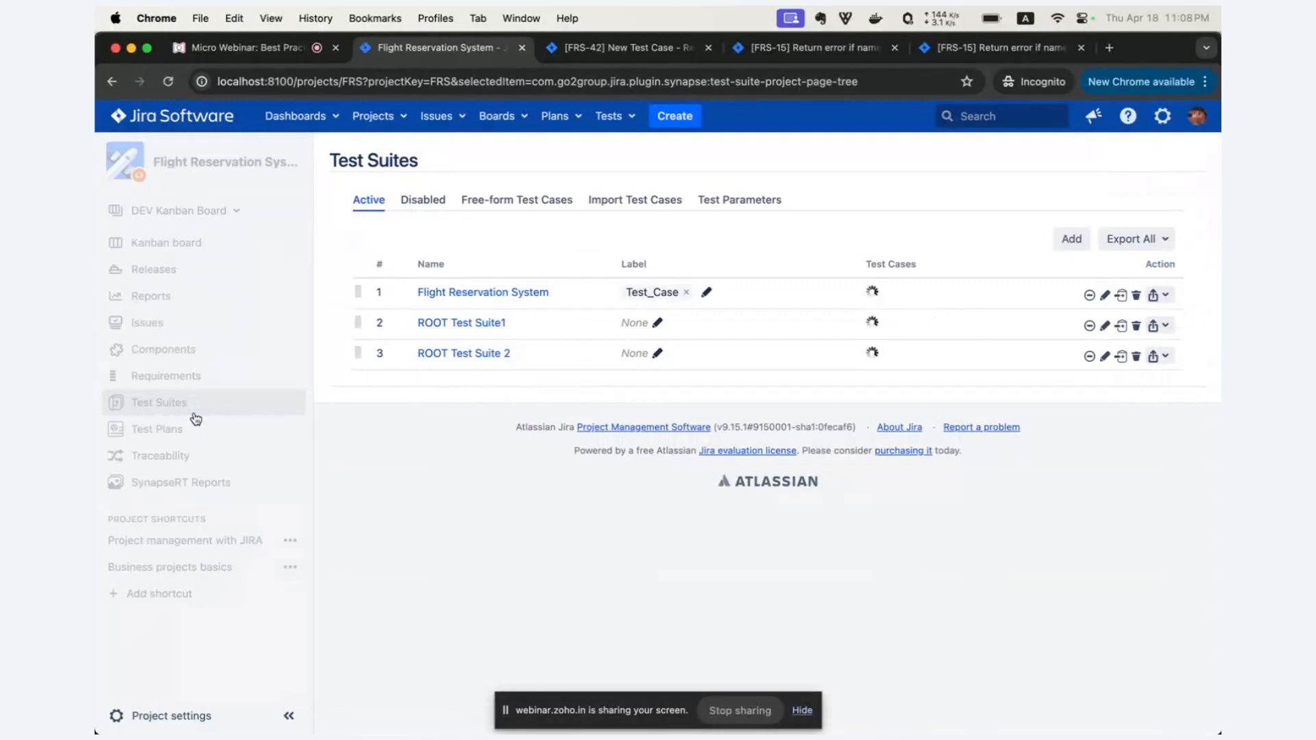
pyautogui.click(636, 205)
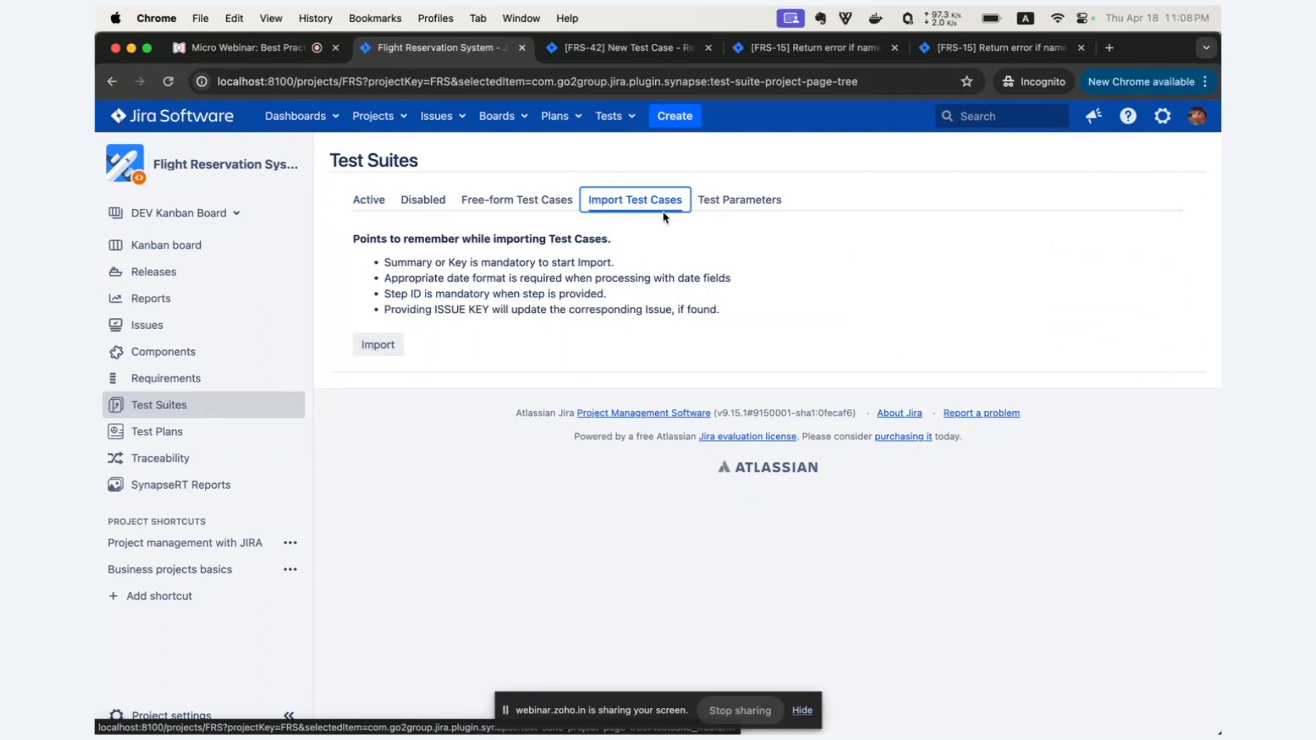
pyautogui.click(386, 352)
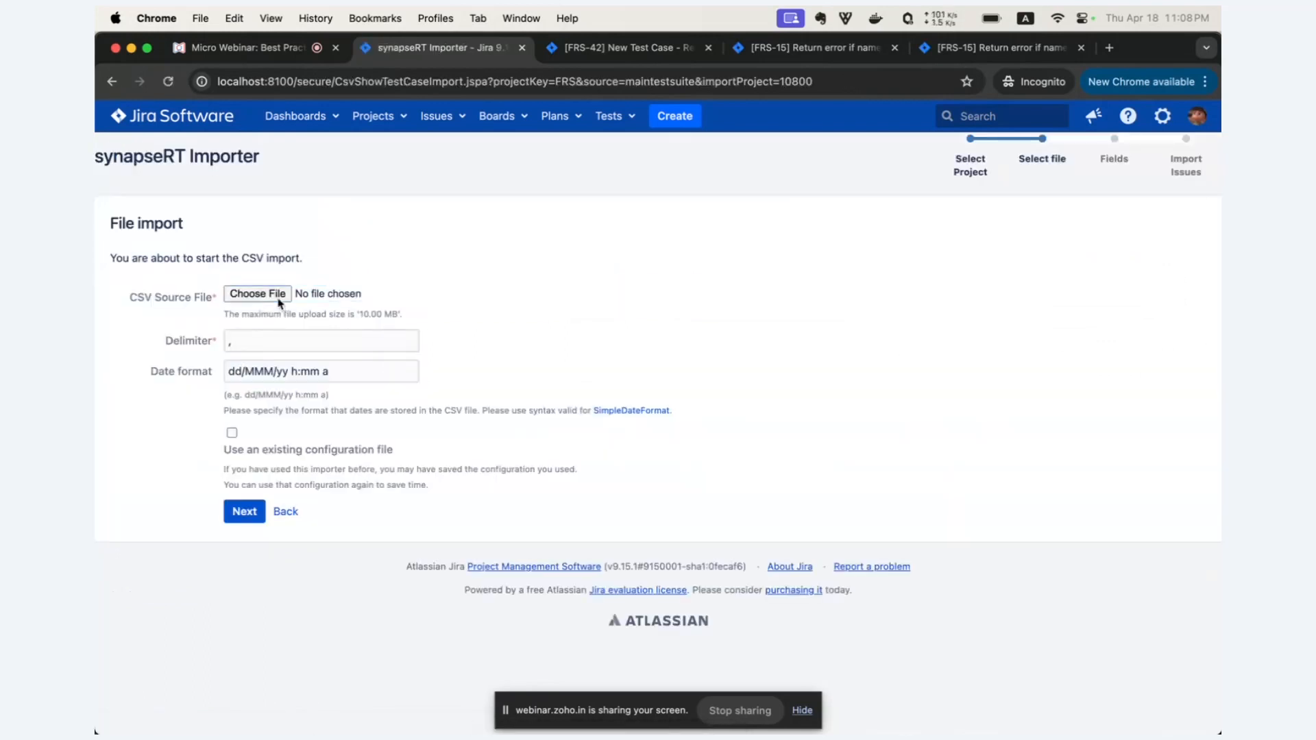
# Choose "WB - Gmail Test Case Respository_3TCs.csv" from the 20240408-Webnairs folder as the CSV source file.
pyautogui.click(286, 295)
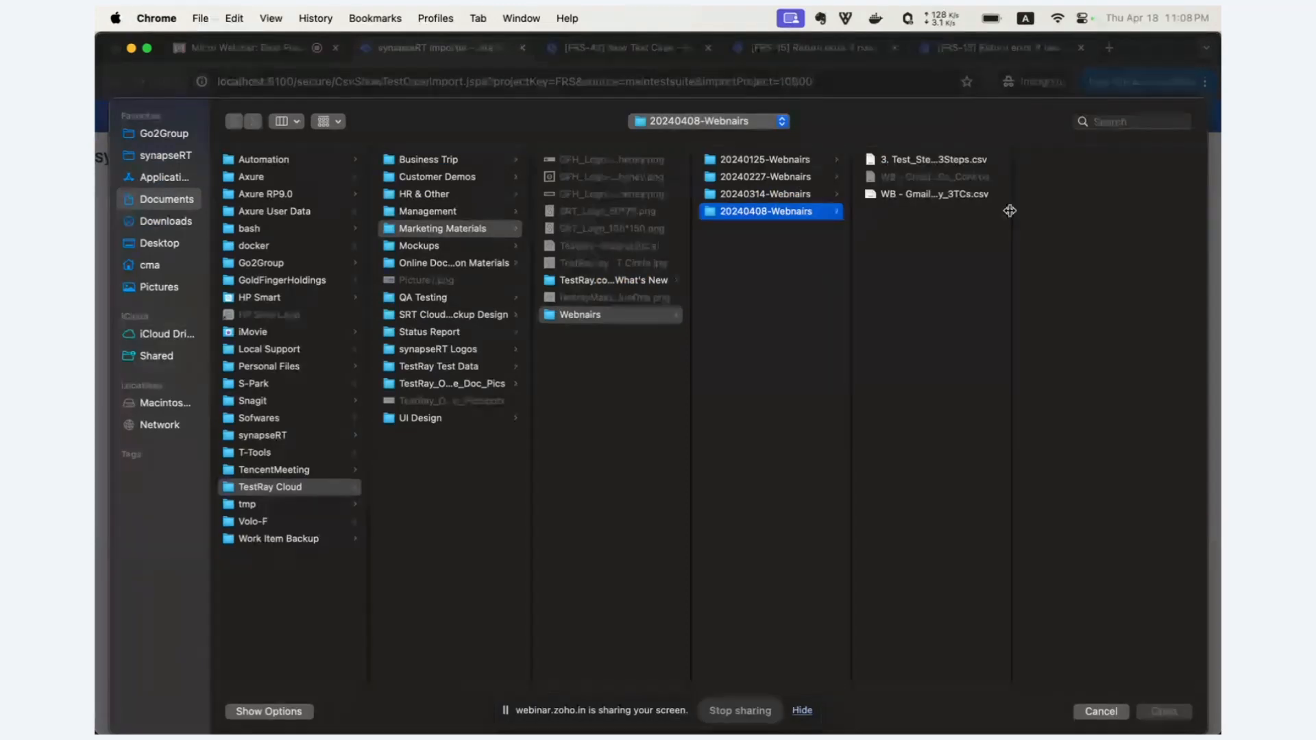
pyautogui.moveTo(1010, 208); pyautogui.dragTo(1132, 208)
pyautogui.click(1047, 196)
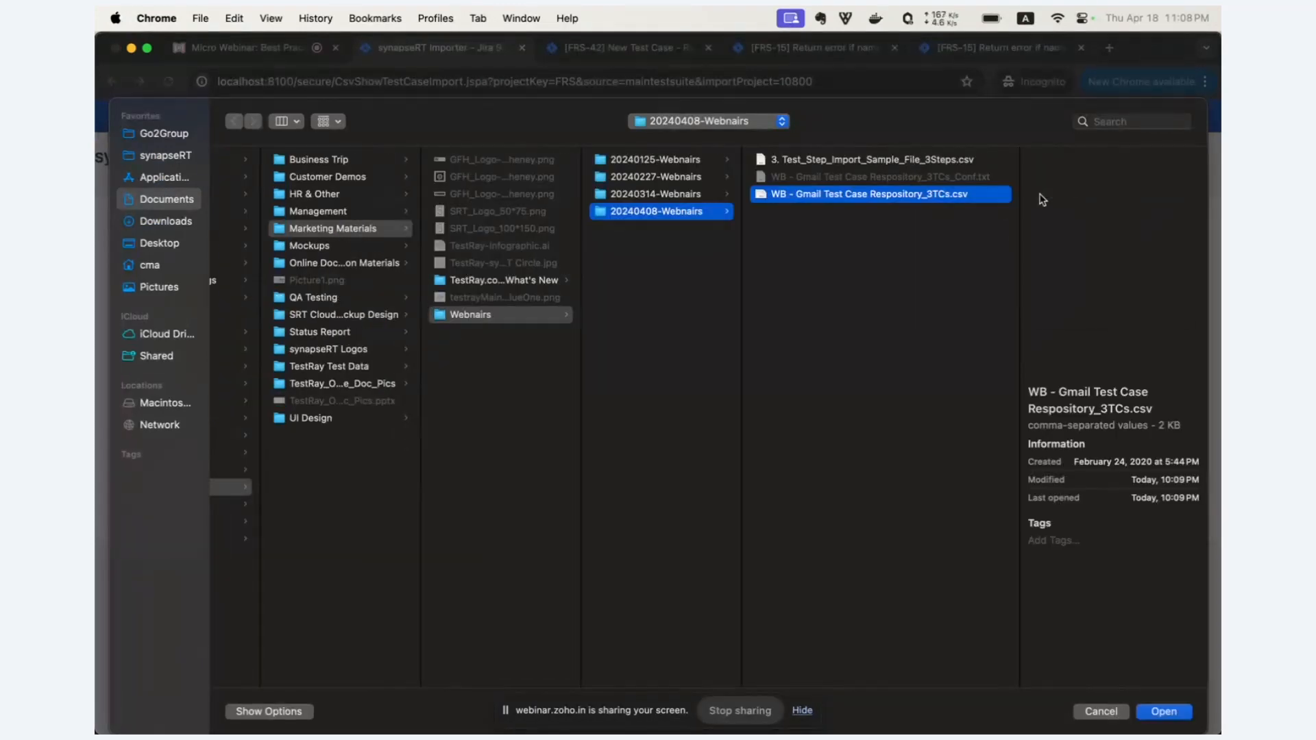
pyautogui.click(1157, 712)
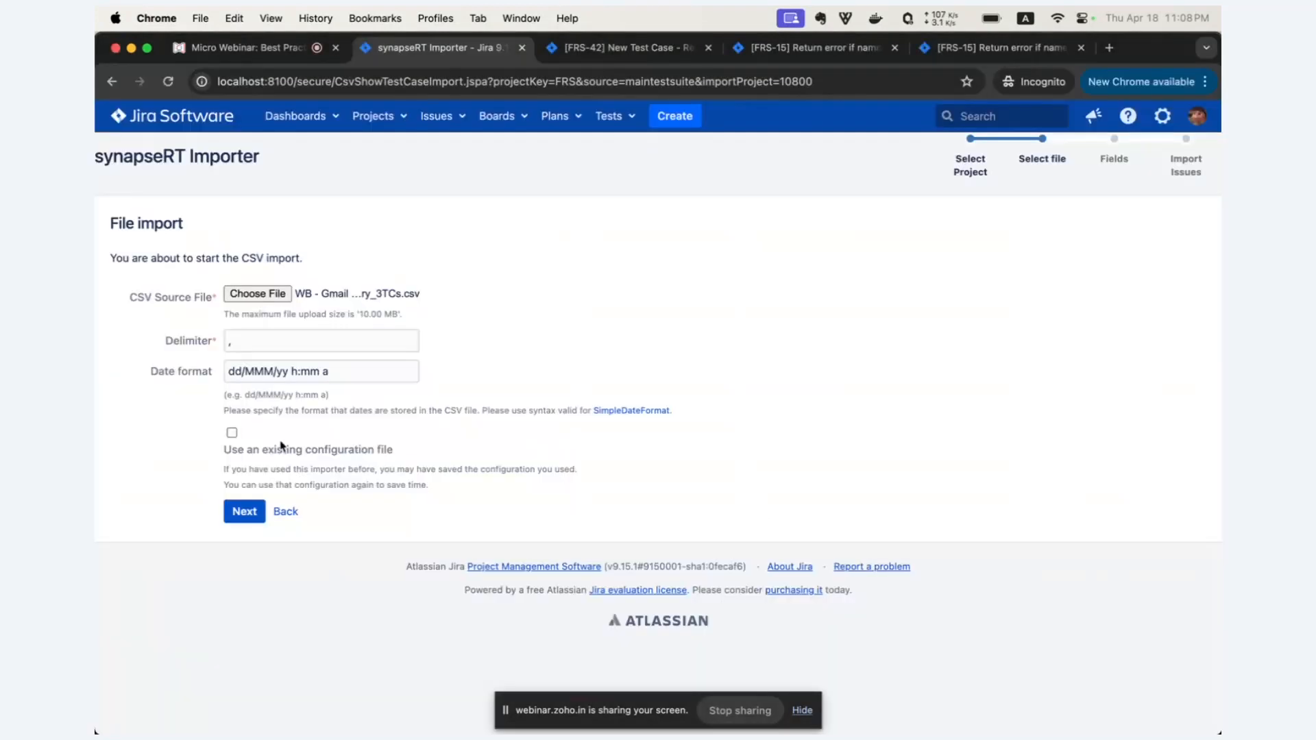
# Use the existing configuration file "WB - Gmail Test Case Respository_3TCs_Conf.txt" and continue to the field mapping.
pyautogui.click(232, 433)
pyautogui.click(375, 510)
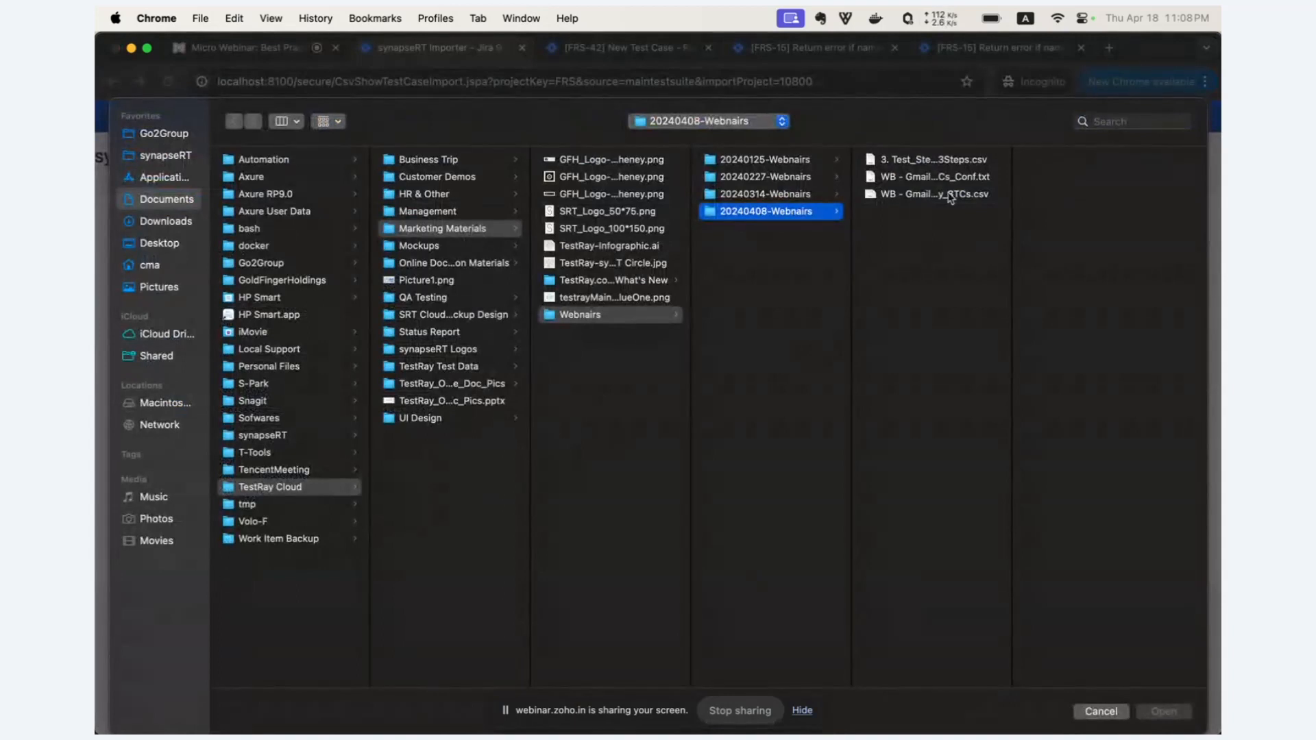
pyautogui.doubleClick(949, 179)
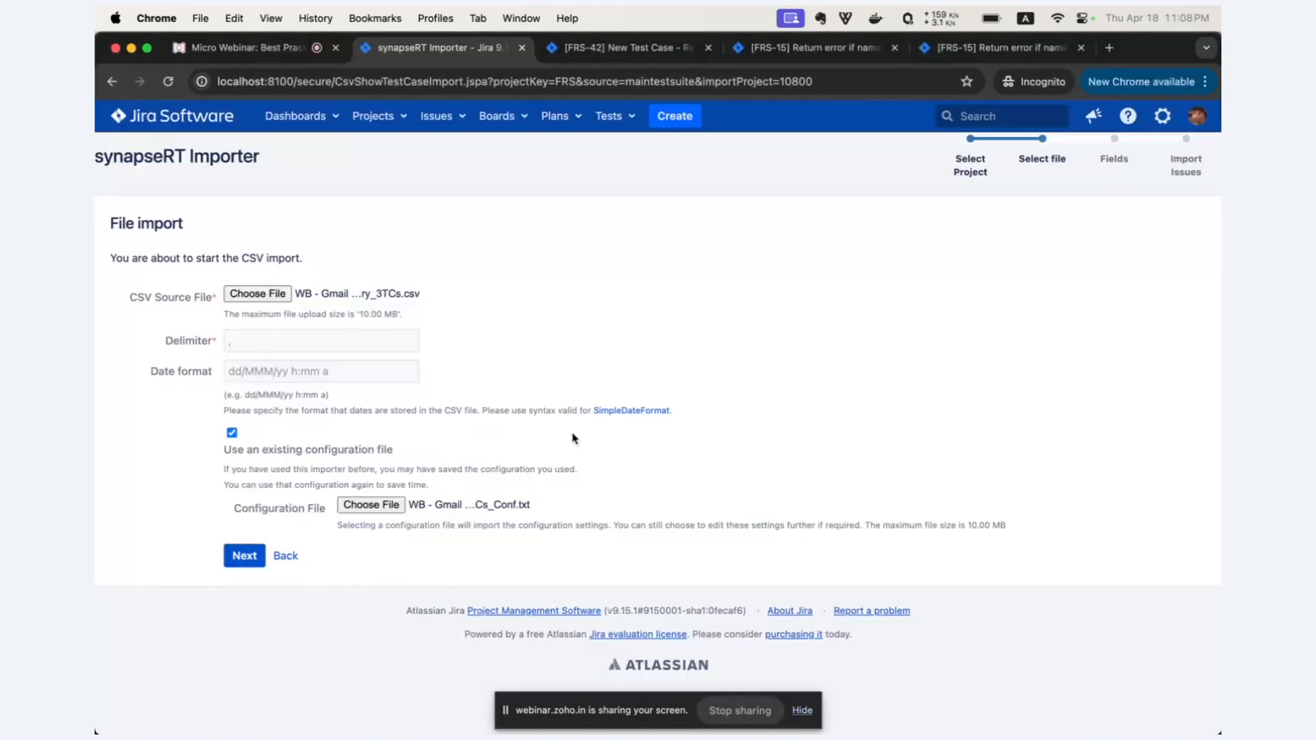
pyautogui.click(245, 556)
# Review the CSV-to-Jira field mapping, including Summary, Priority and Test Suite, and run the import.
pyautogui.scroll(-2, 566, 554)
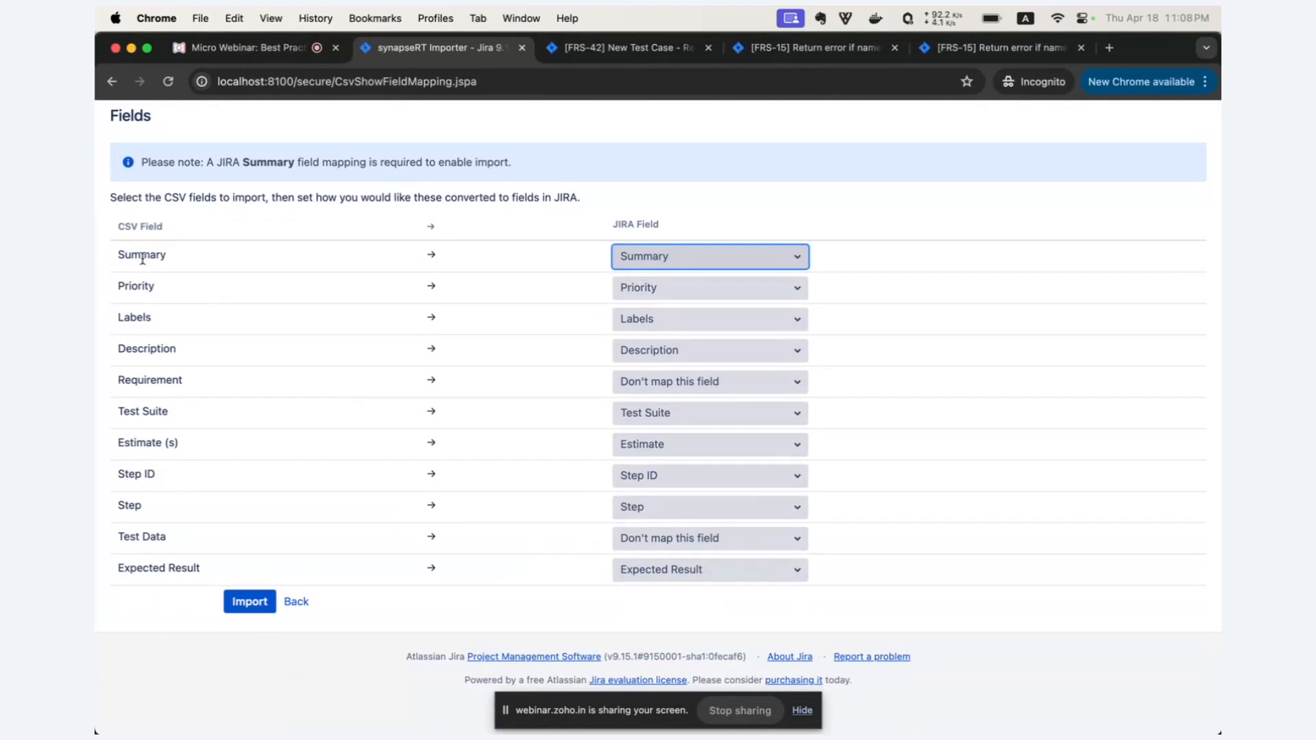
pyautogui.moveTo(136, 257); pyautogui.dragTo(221, 294)
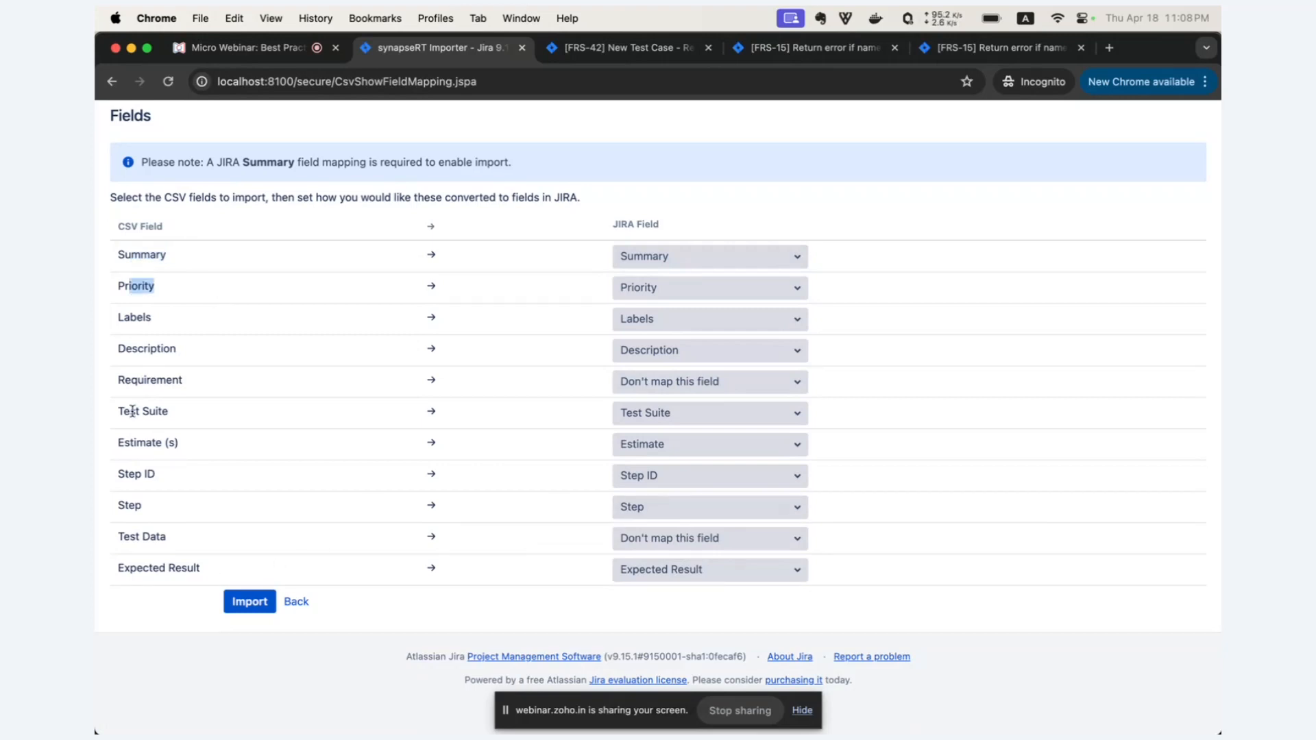
pyautogui.moveTo(120, 410); pyautogui.dragTo(202, 415)
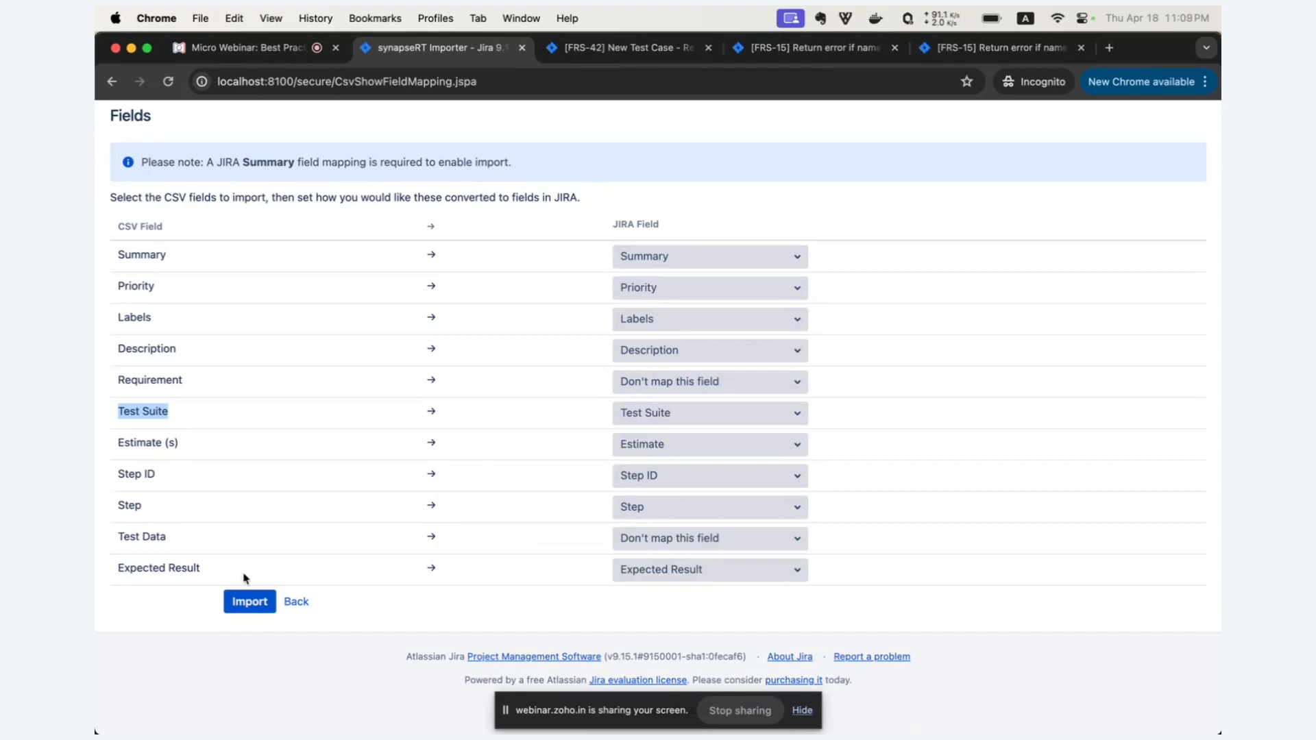
pyautogui.click(260, 602)
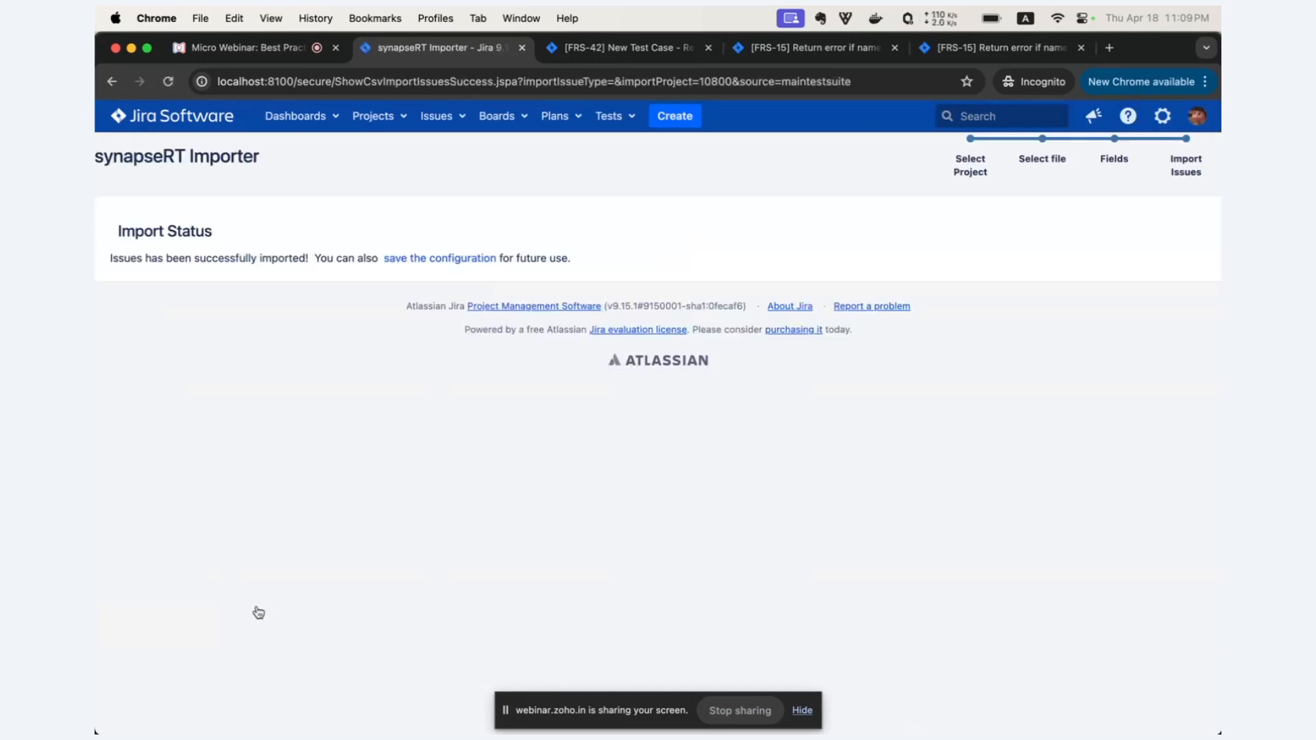
# Return to the project's Test Suites overview and check the imported Test Case Repo suite.
pyautogui.click(613, 117)
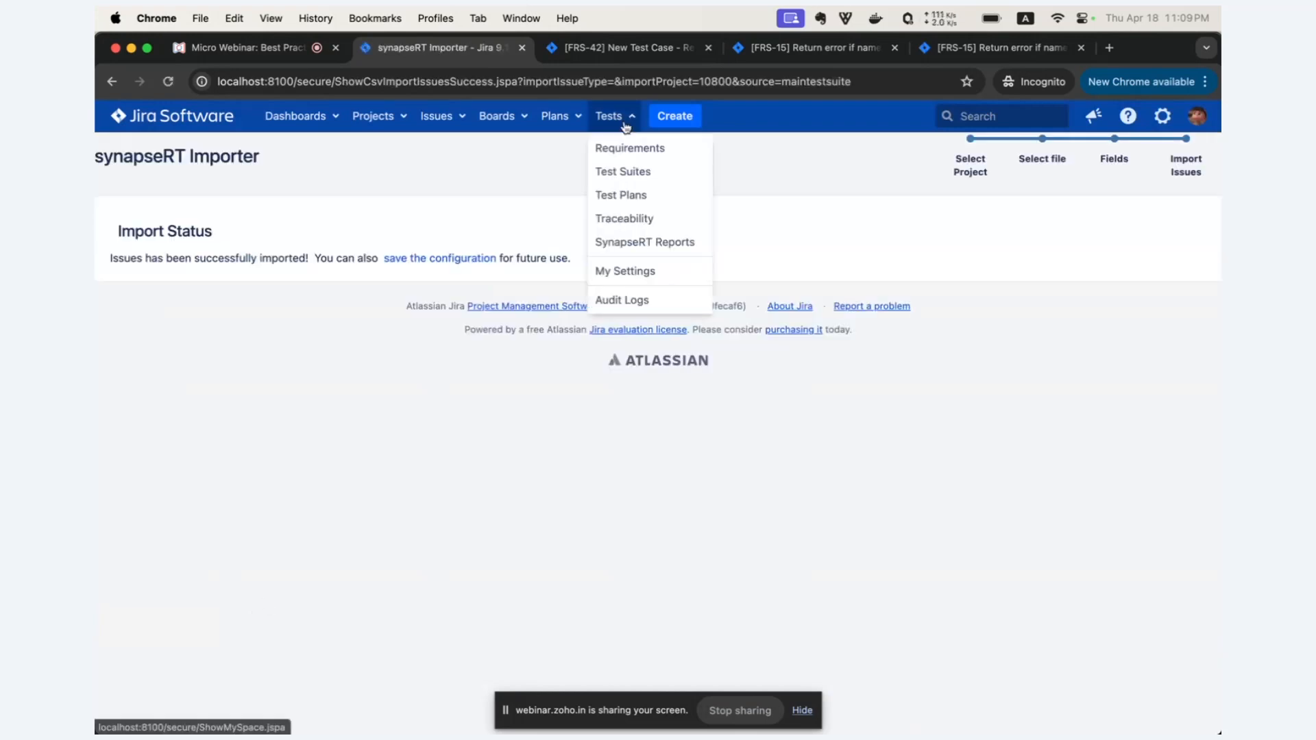
pyautogui.click(626, 173)
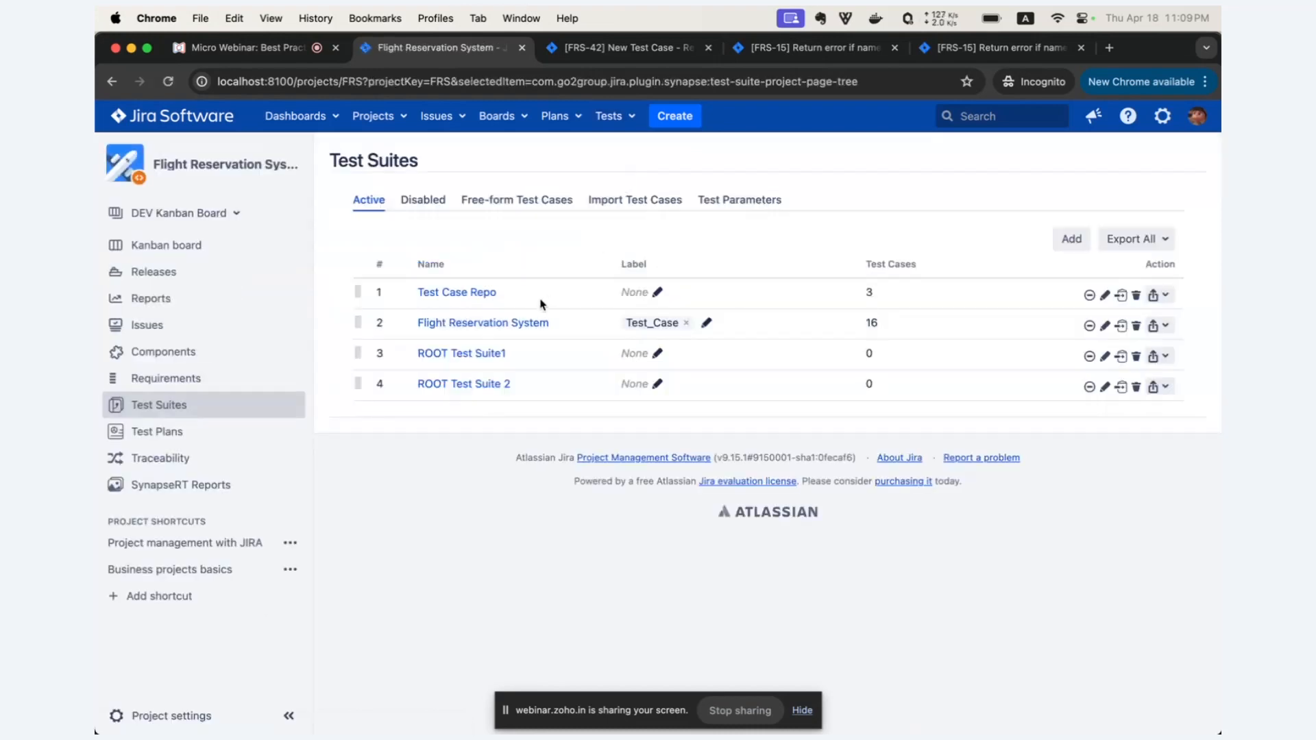
pyautogui.moveTo(498, 293); pyautogui.dragTo(416, 291)
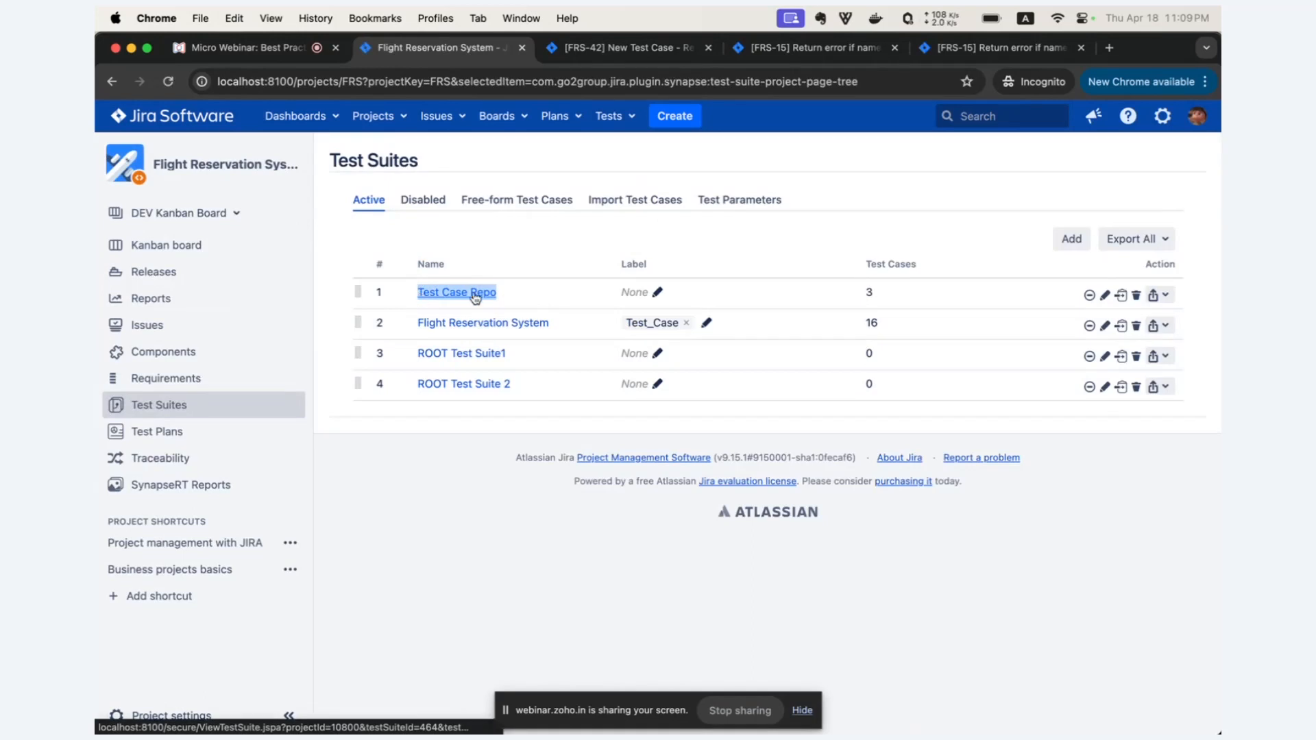
pyautogui.click(547, 294)
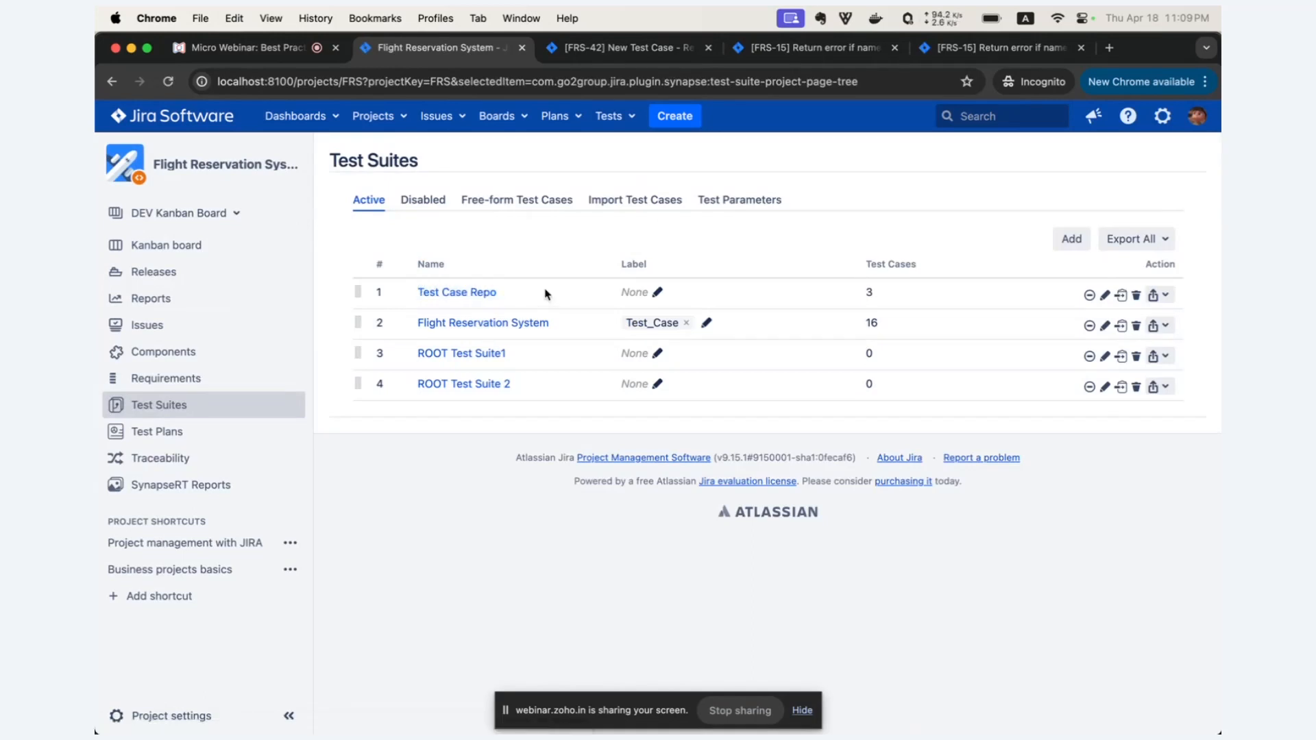
# View the Test Case Repo suite with all levels expanded, check its Login and Install & Configuration suites, and close it.
pyautogui.click(483, 293)
pyautogui.click(1062, 294)
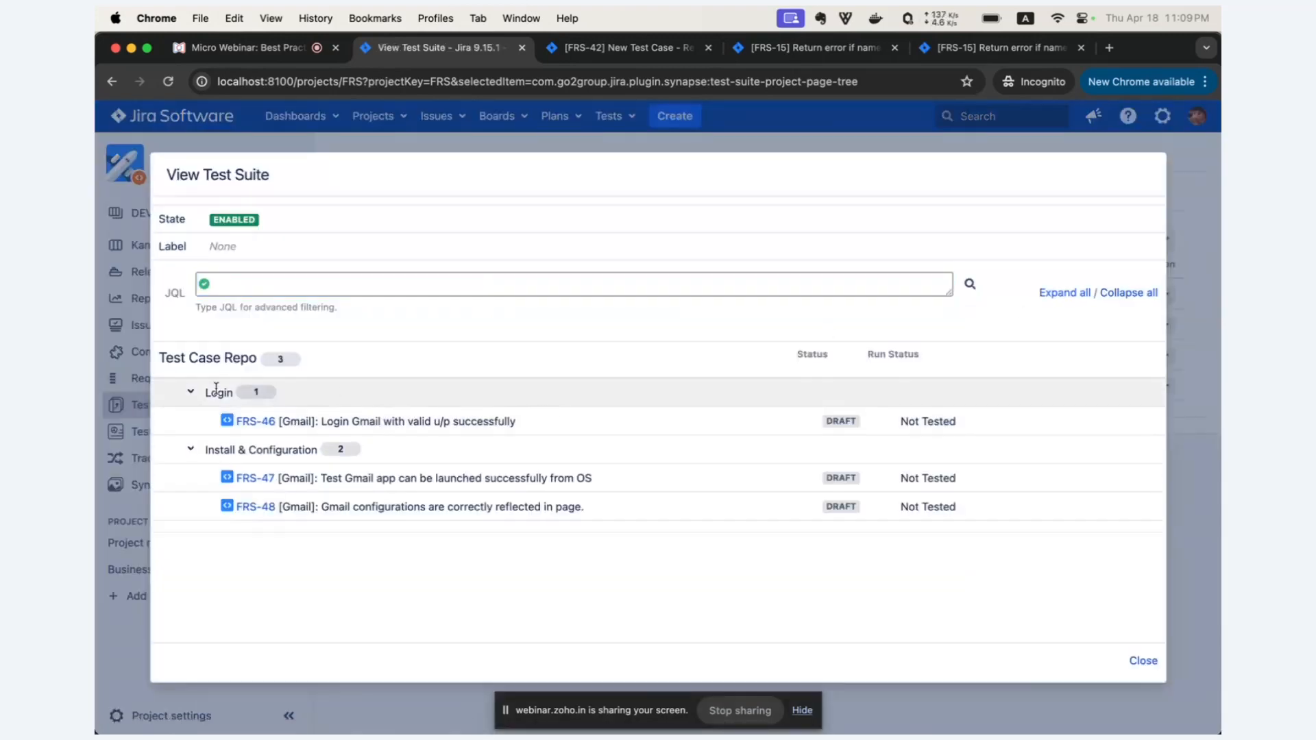
pyautogui.moveTo(205, 395); pyautogui.dragTo(234, 395)
pyautogui.moveTo(205, 450); pyautogui.dragTo(263, 451)
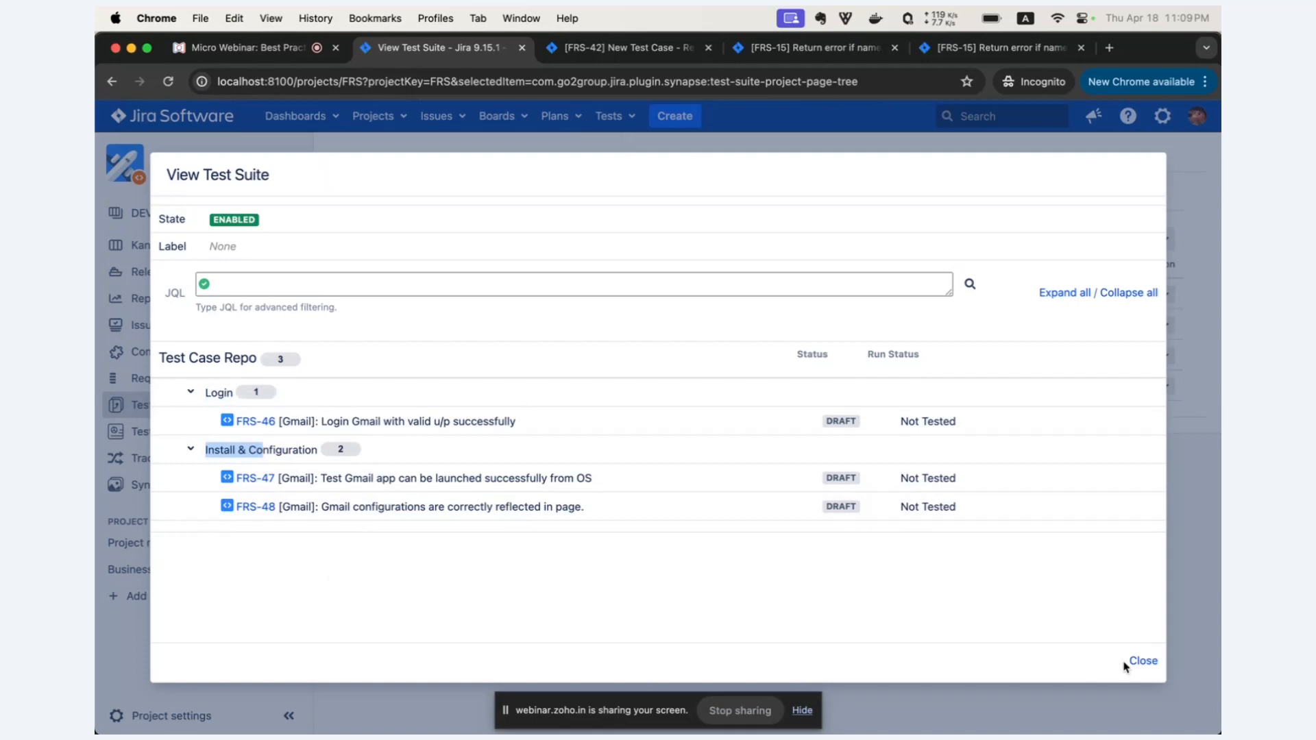
pyautogui.click(1143, 661)
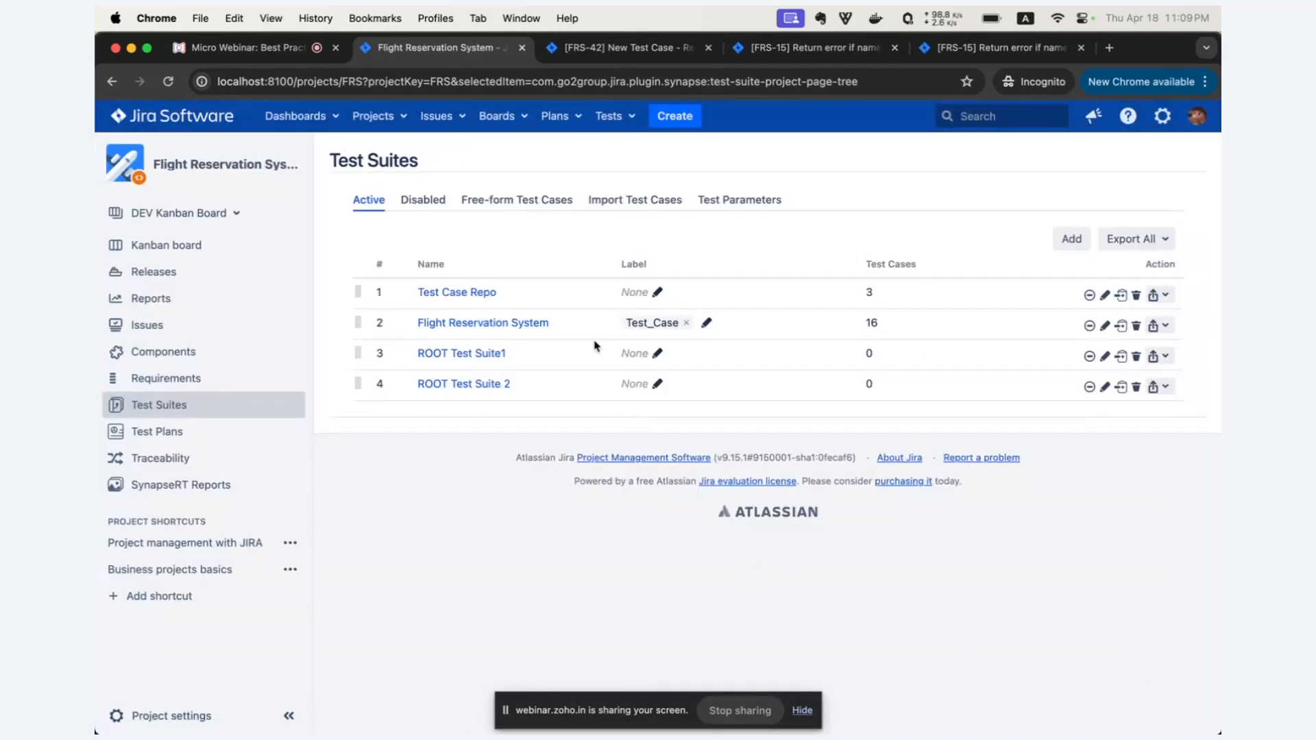
# Move the Test Case Repo suite with its hierarchy under the Flight Reservation System root suite.
pyautogui.moveTo(498, 299); pyautogui.dragTo(419, 300)
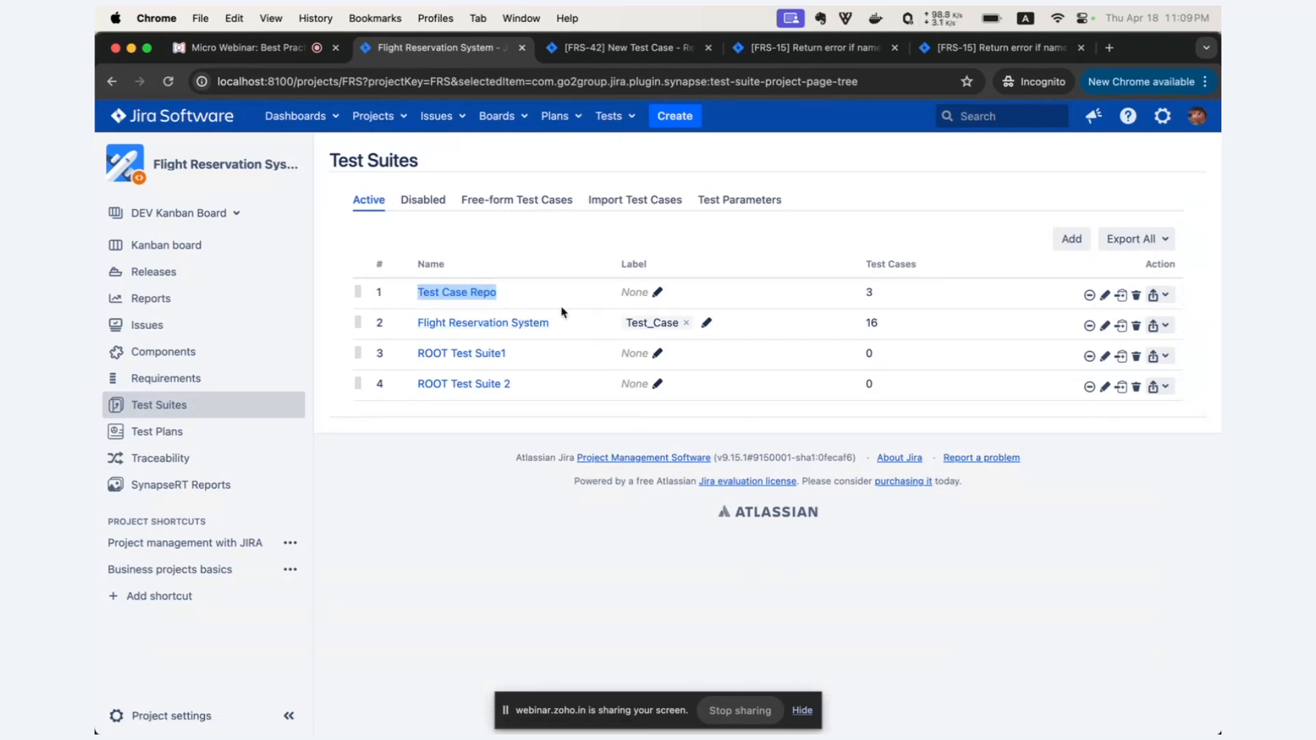
pyautogui.click(1122, 296)
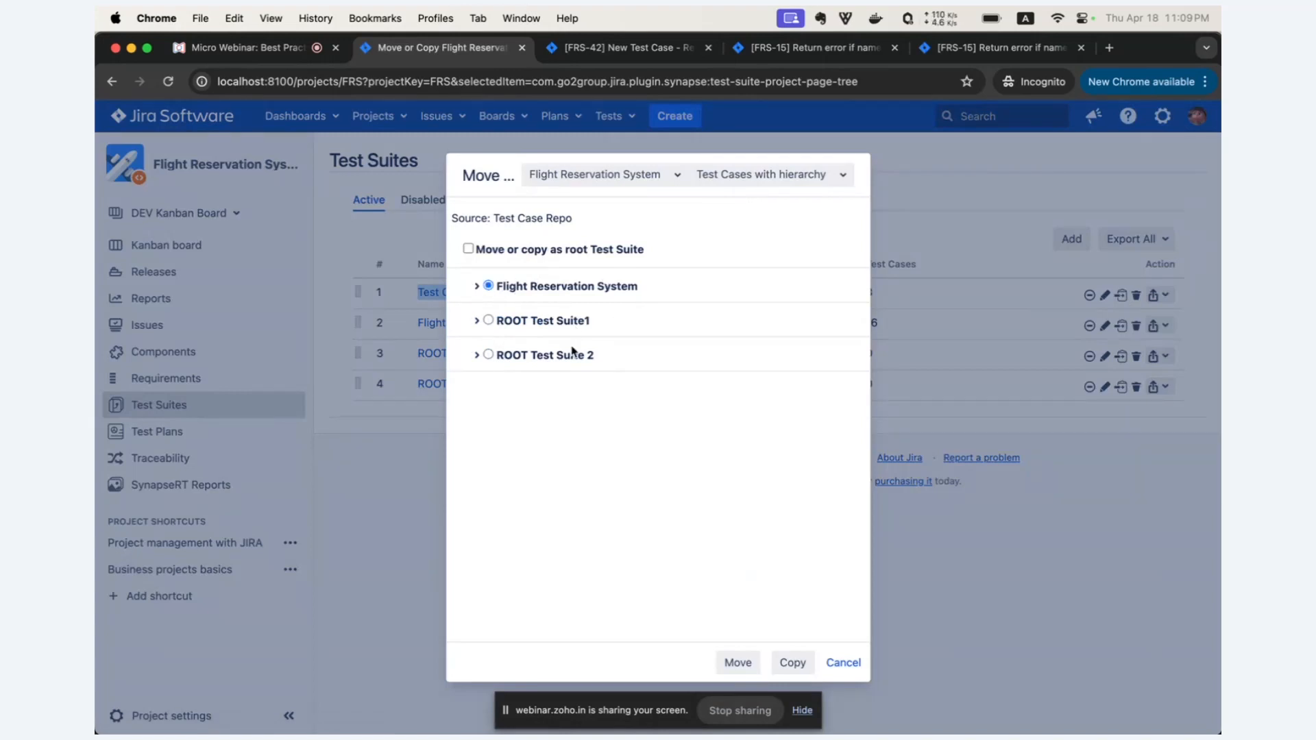
pyautogui.click(738, 663)
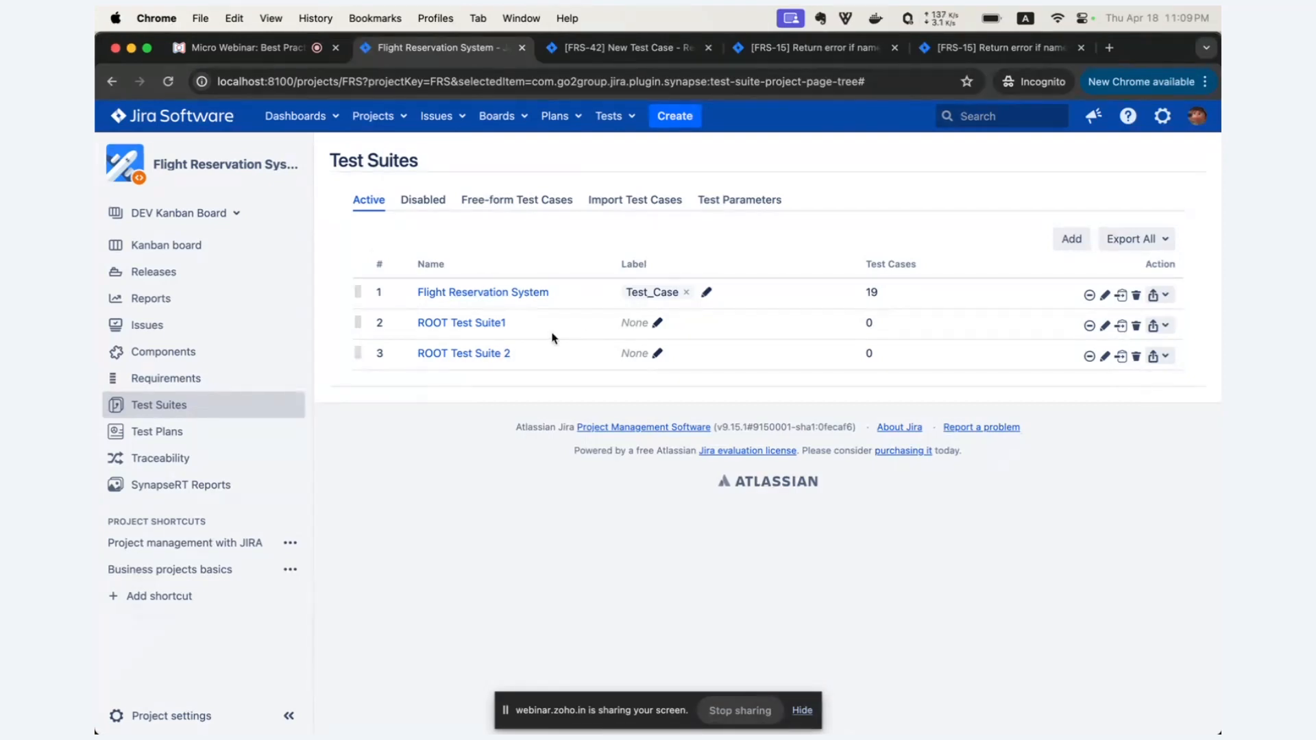
# Open the Flight Reservation System suite for editing and expand Test Case Repo to check the moved test cases.
pyautogui.click(1104, 296)
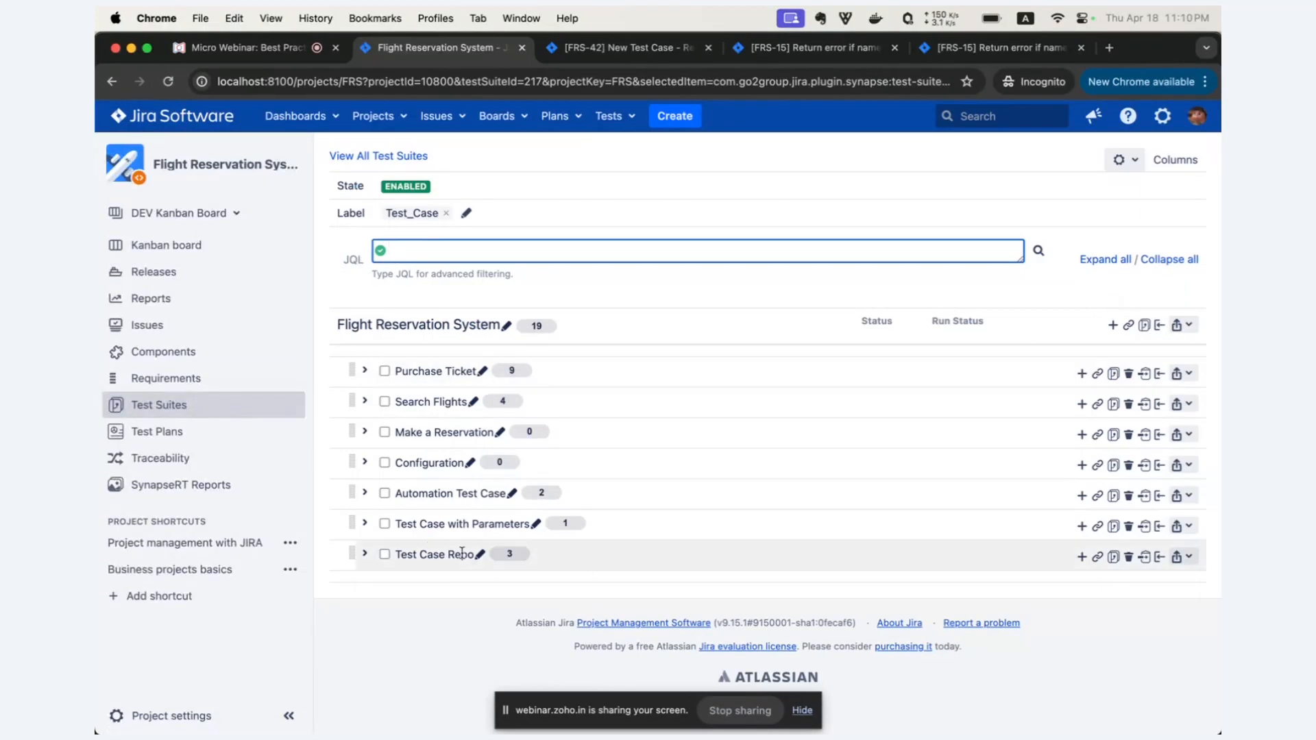
pyautogui.click(451, 555)
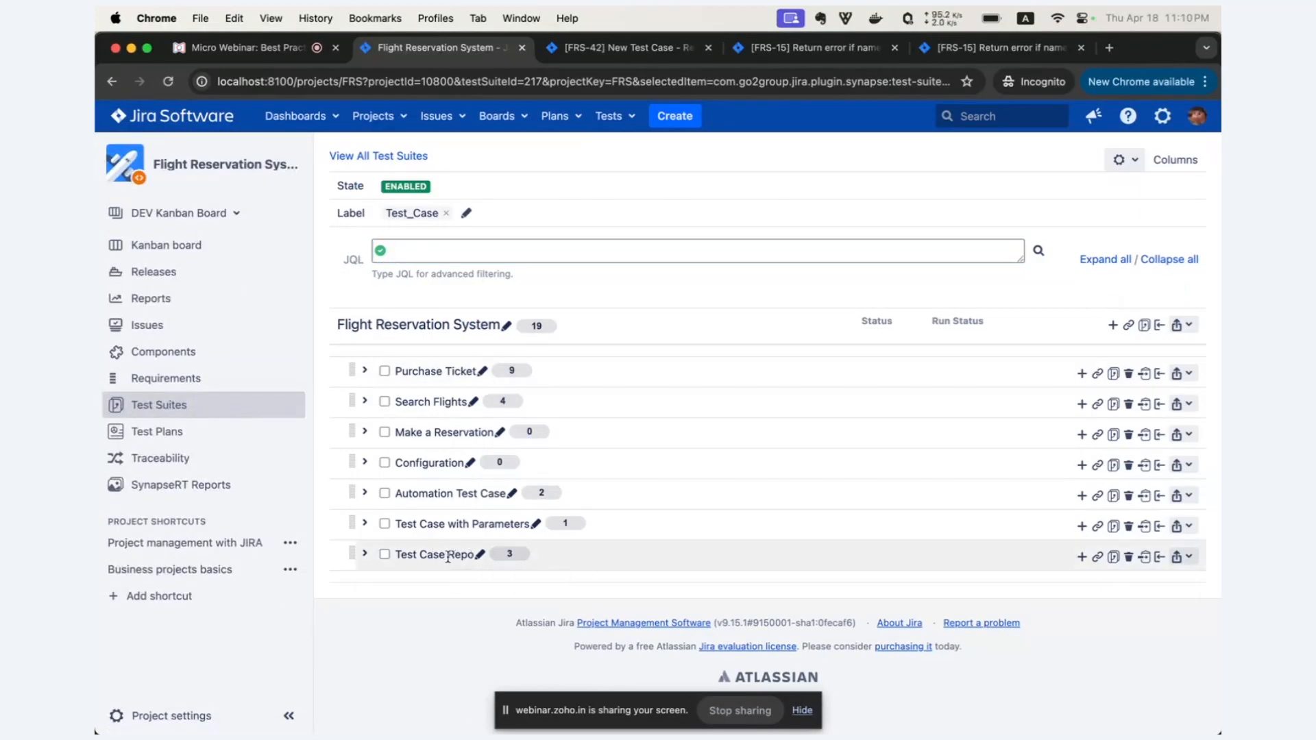
pyautogui.scroll(-2, 512, 518)
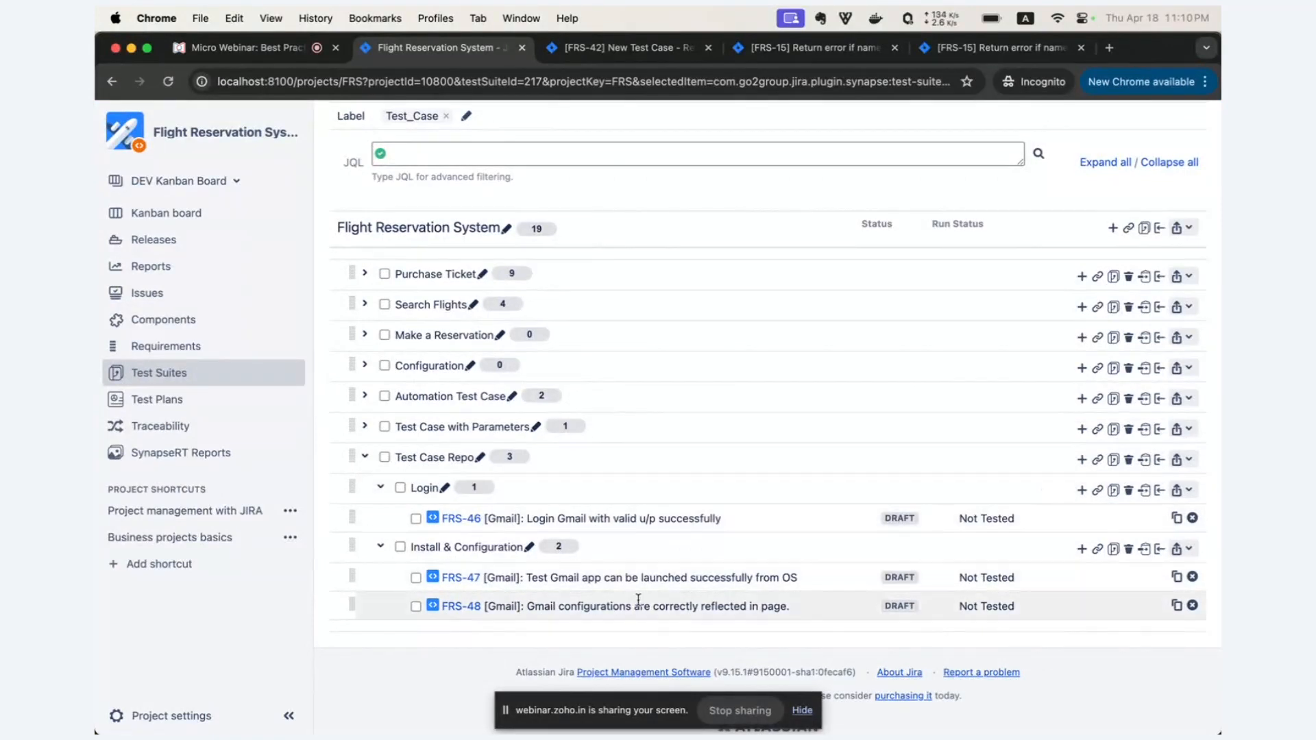
# Collapse the project sidebar and expand all suites under Flight Reservation System.
pyautogui.click(288, 716)
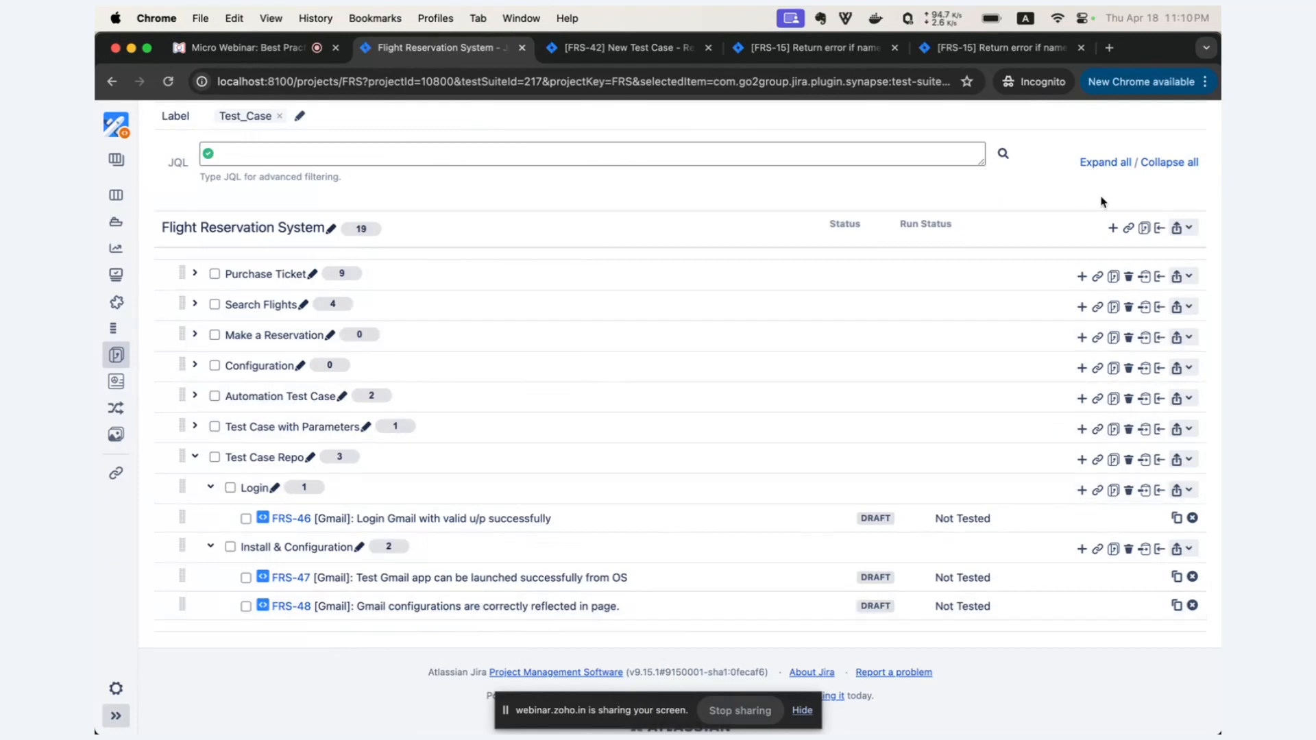
pyautogui.click(1109, 164)
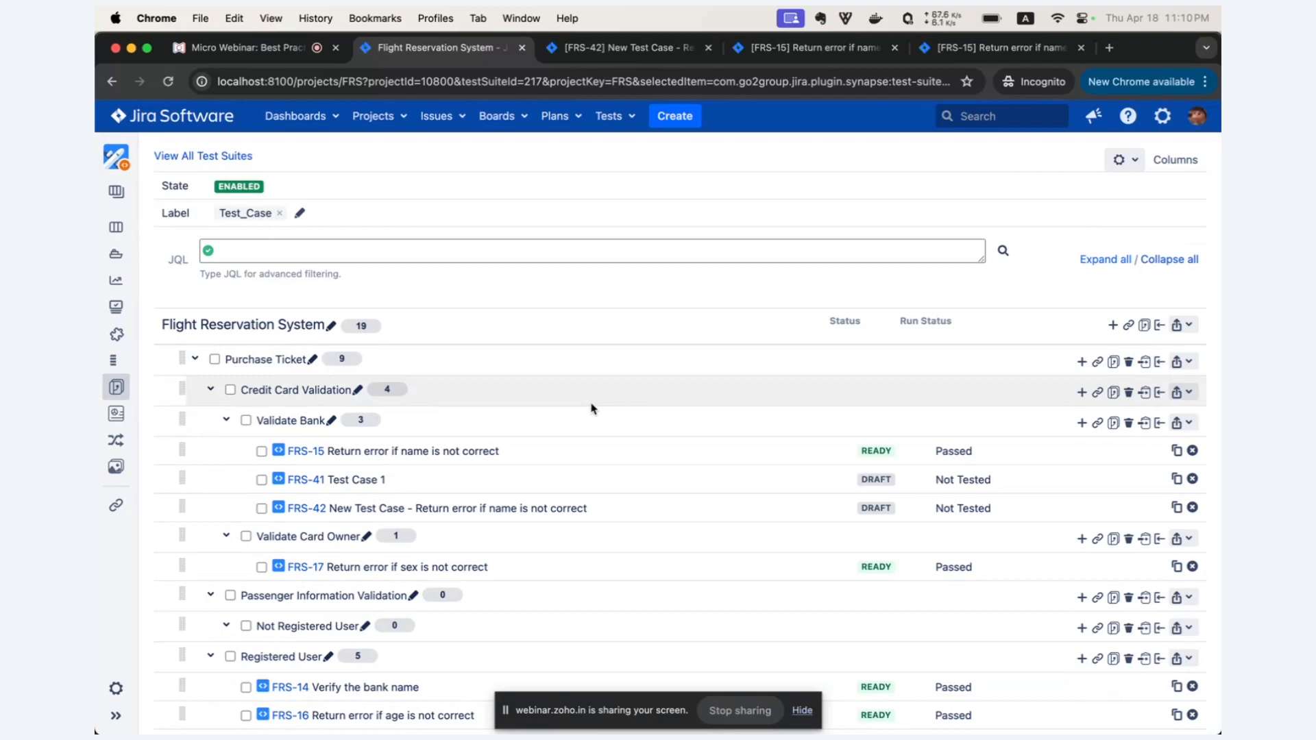
# Open test case FRS-15 from the Validate Bank suite and review its issue type and Test Step section.
pyautogui.click(301, 452)
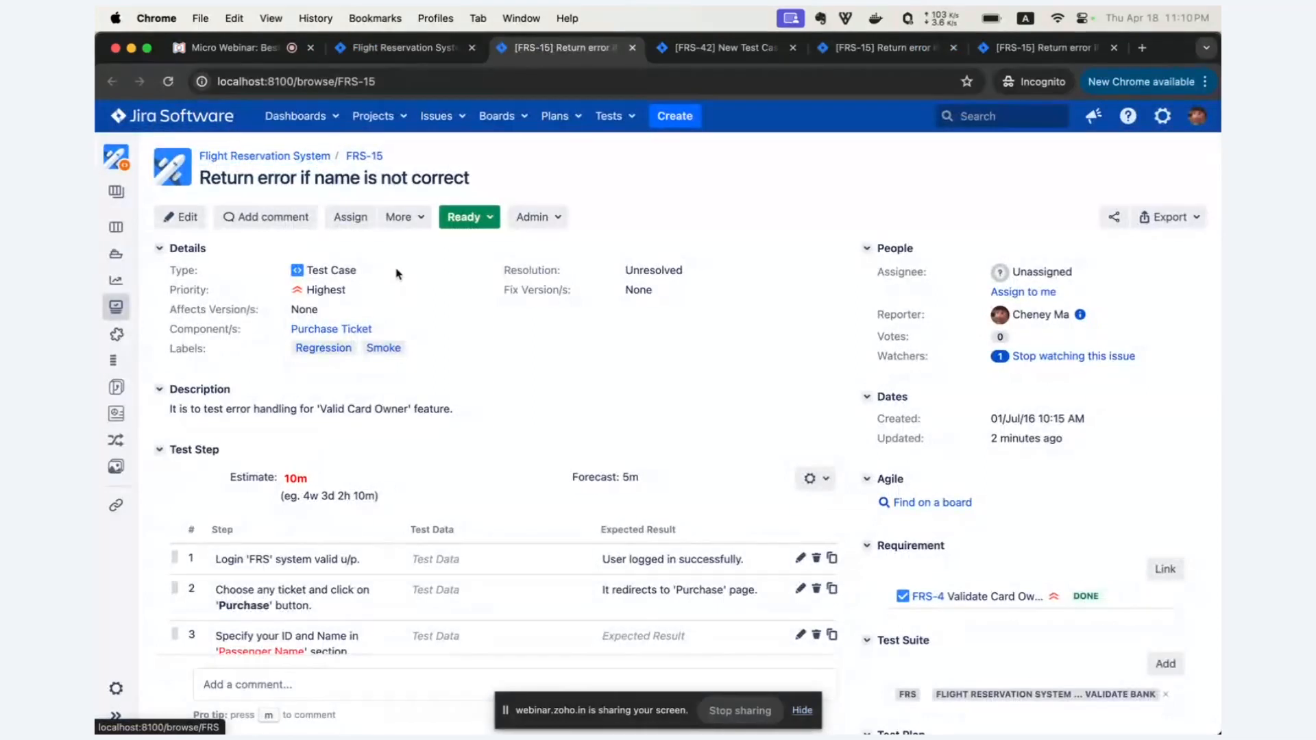
pyautogui.moveTo(397, 274); pyautogui.dragTo(305, 271)
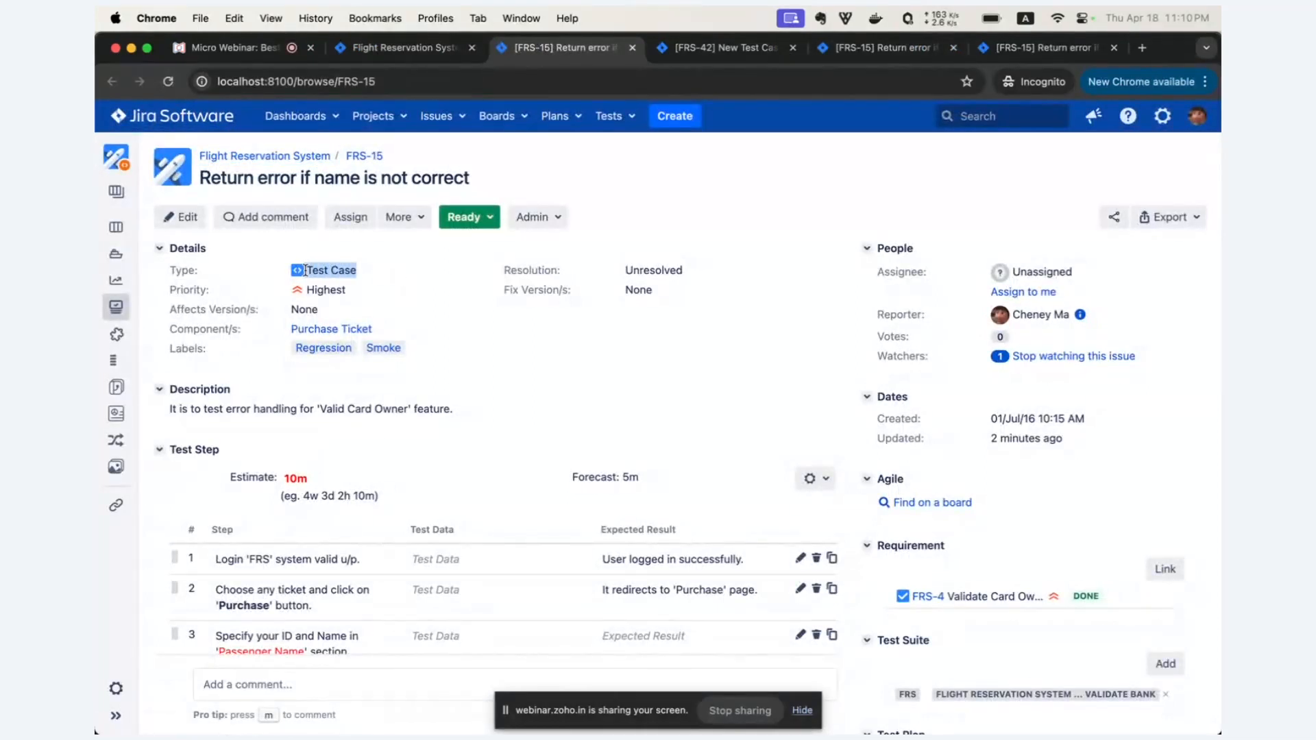
pyautogui.scroll(-5, 358, 405)
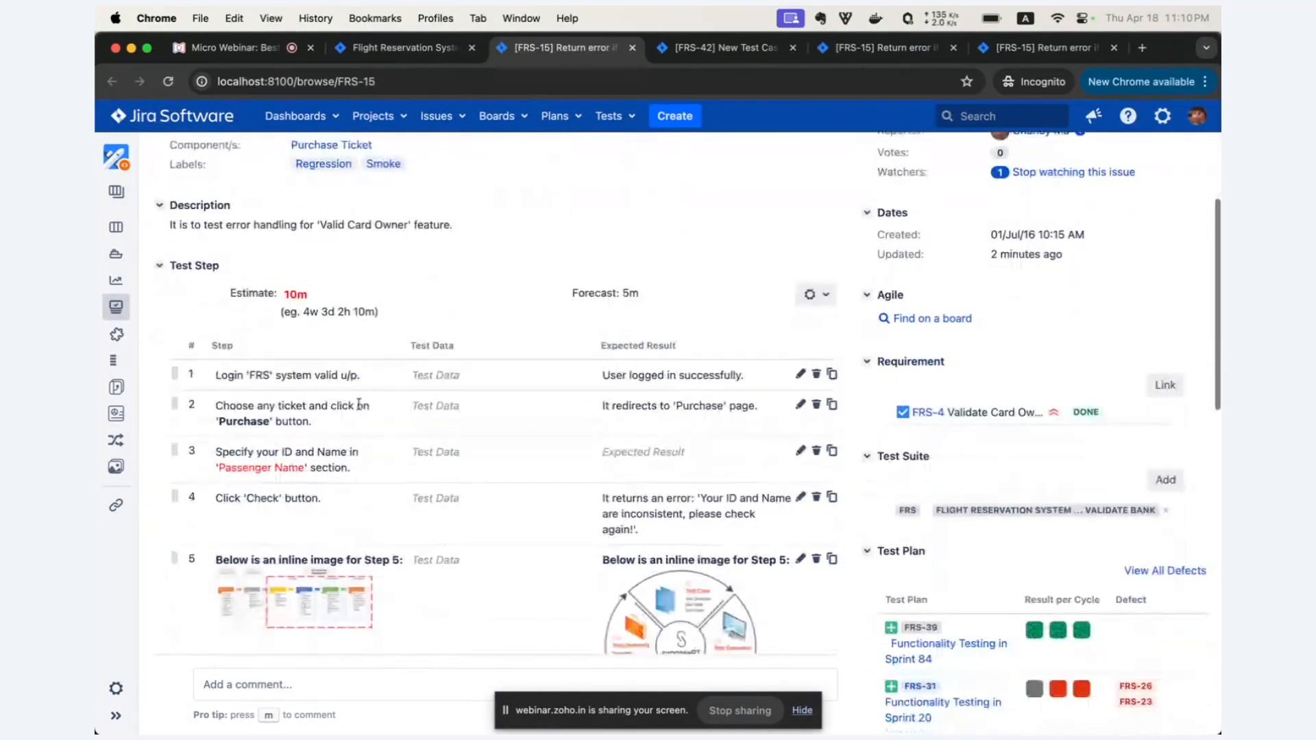
pyautogui.moveTo(219, 266); pyautogui.dragTo(173, 270)
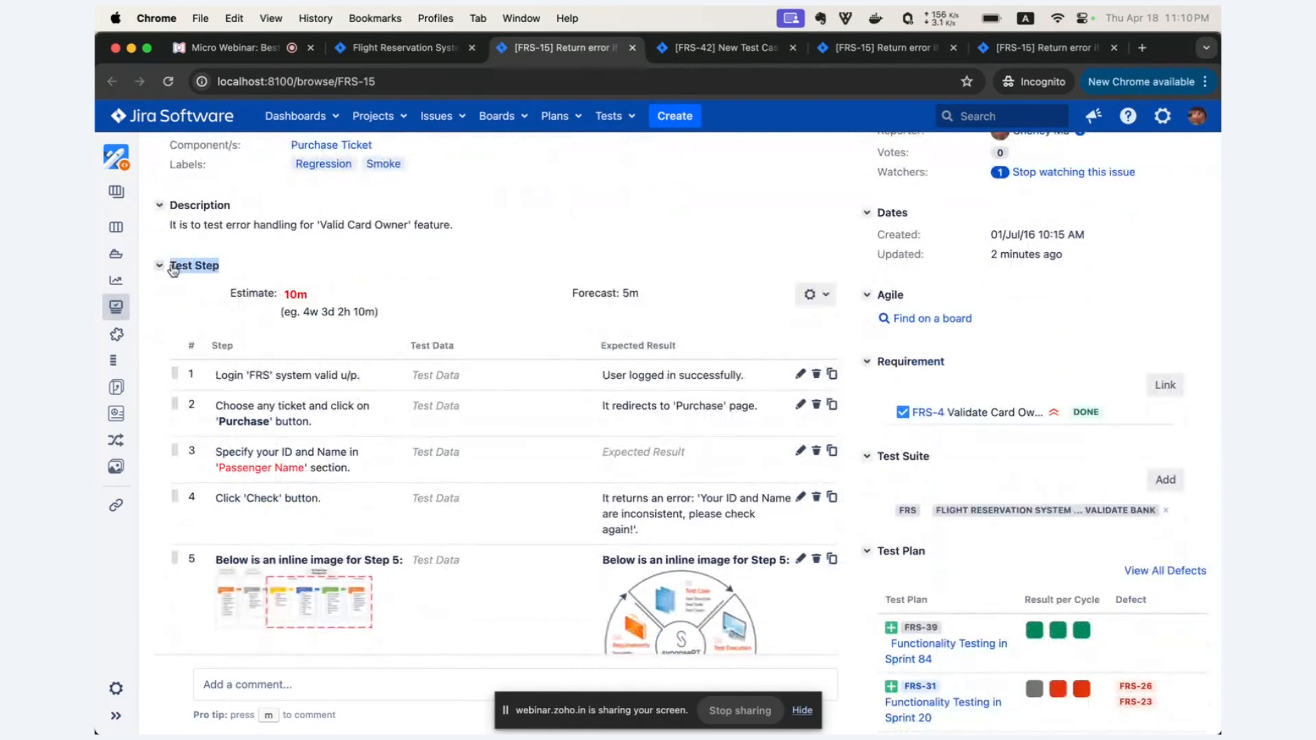
pyautogui.scroll(-2, 499, 287)
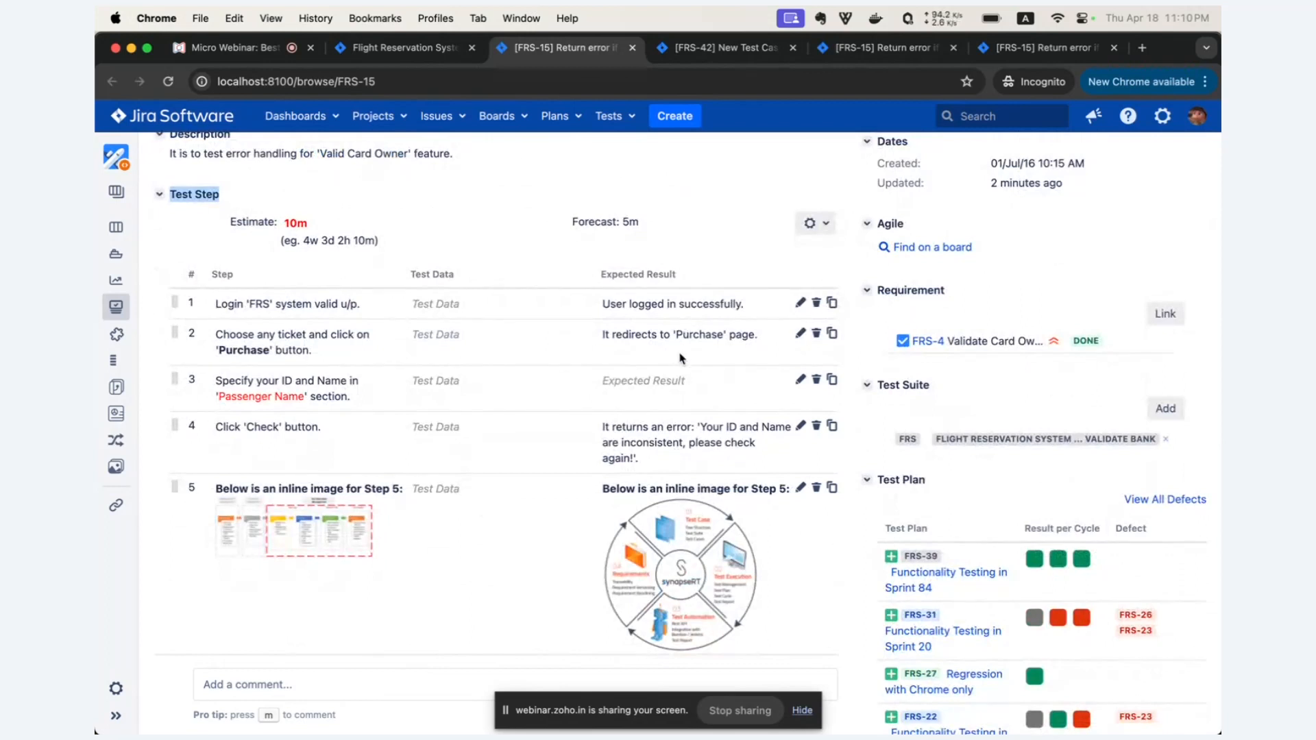
# Clone step 5, which contains the inline images, in FRS-15's test steps.
pyautogui.scroll(-3, 523, 446)
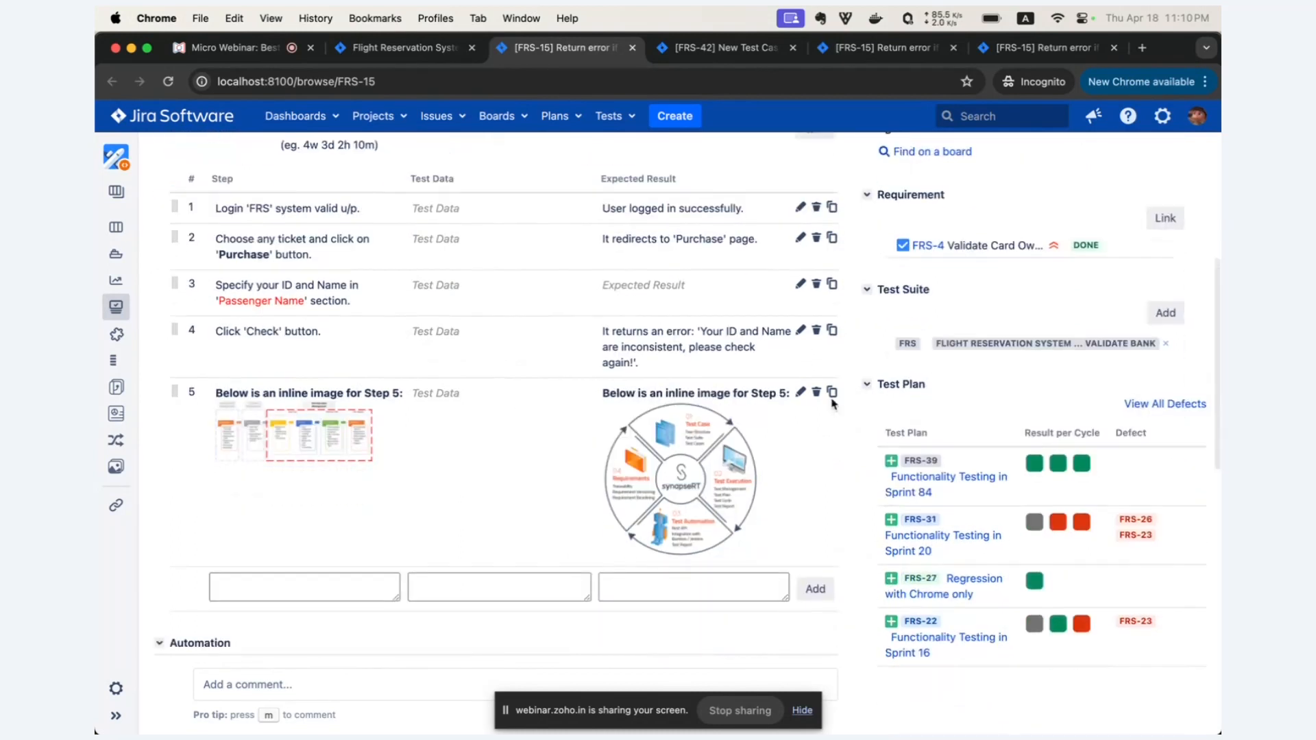
pyautogui.click(832, 392)
pyautogui.click(826, 609)
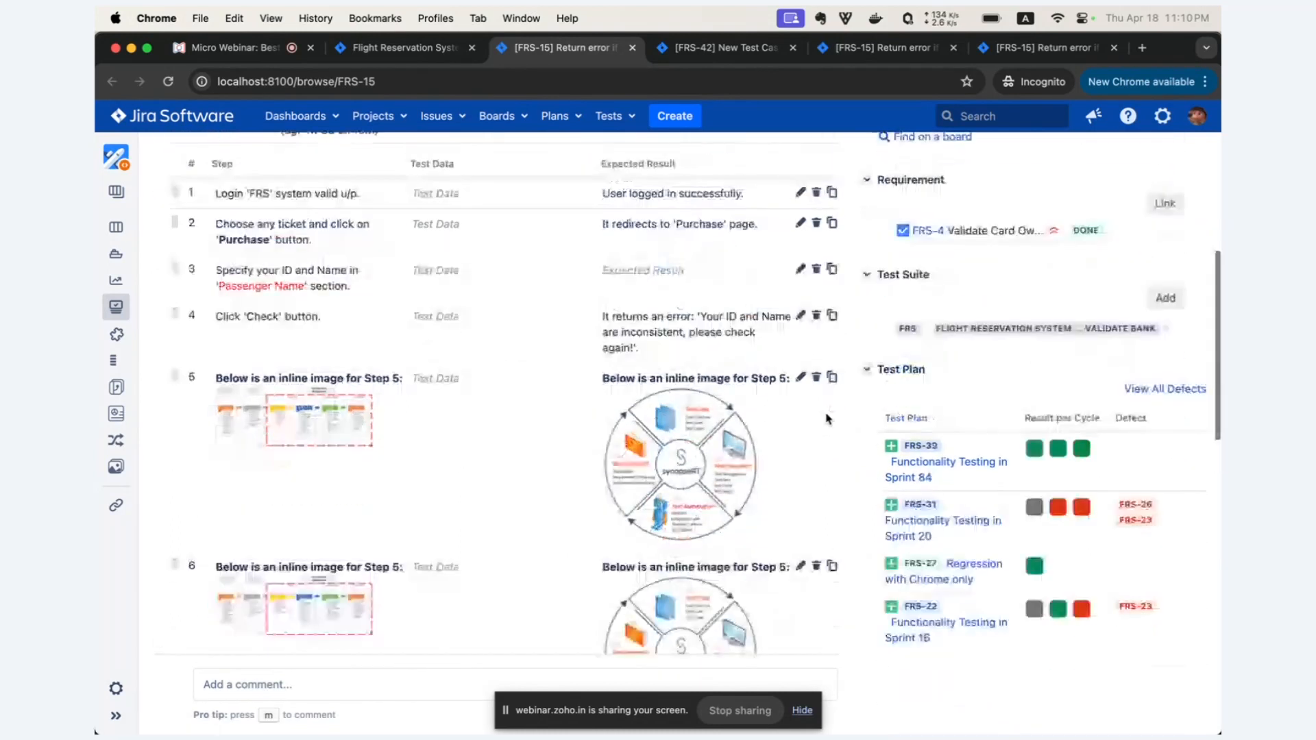
# Check the import option among FRS-15's test step actions, close the options and look over the step list.
pyautogui.scroll(2, 827, 418)
pyautogui.click(812, 168)
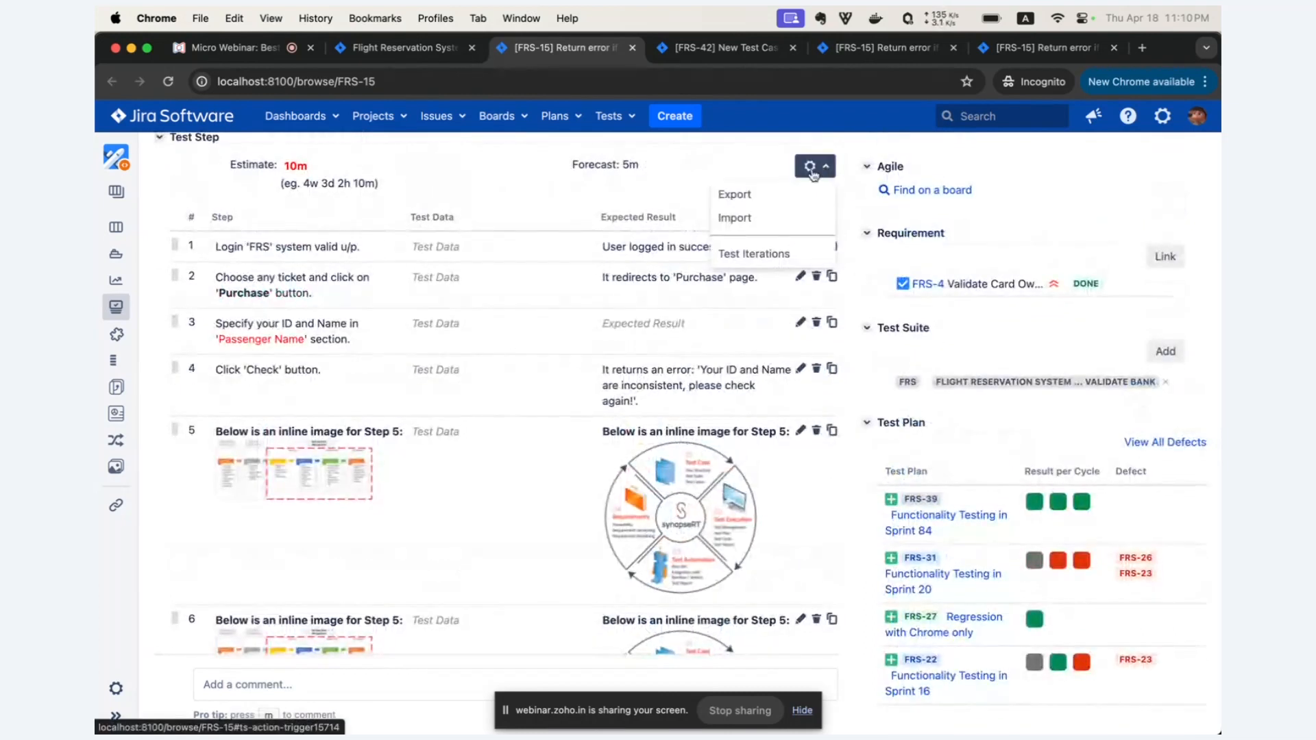
pyautogui.click(734, 217)
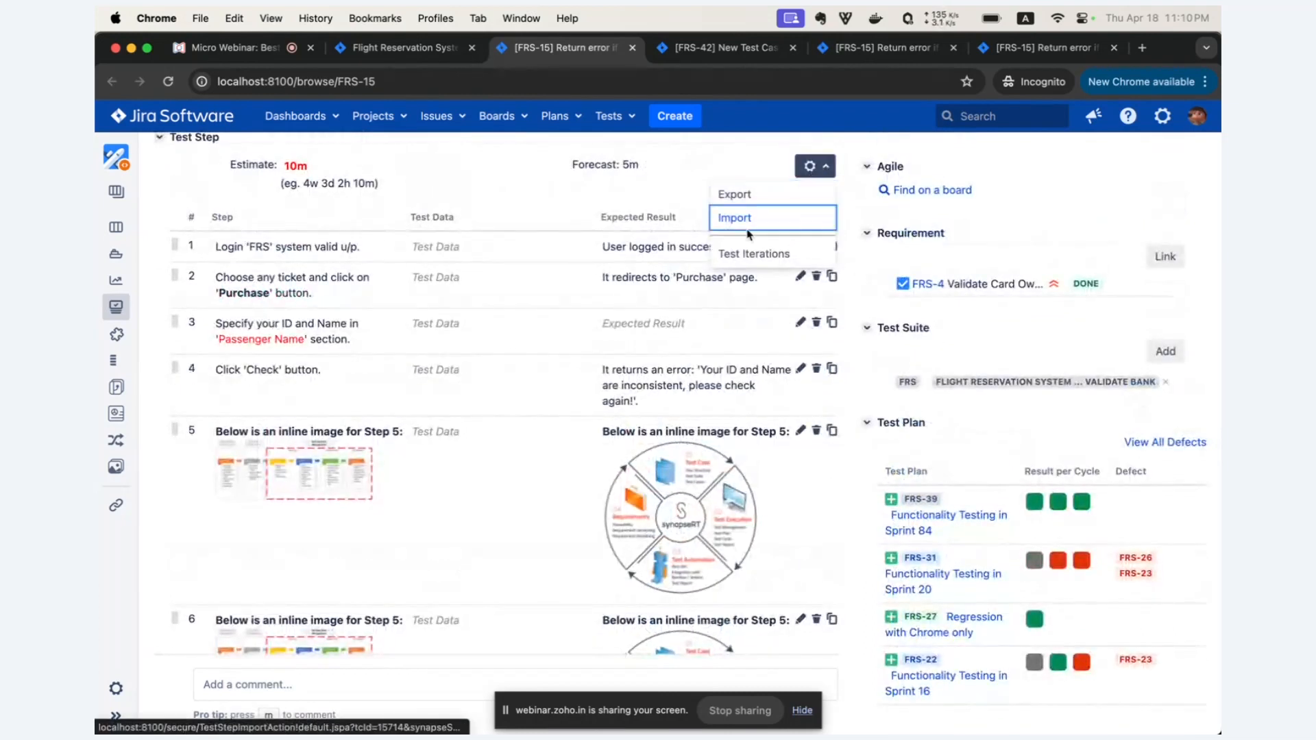
pyautogui.click(566, 312)
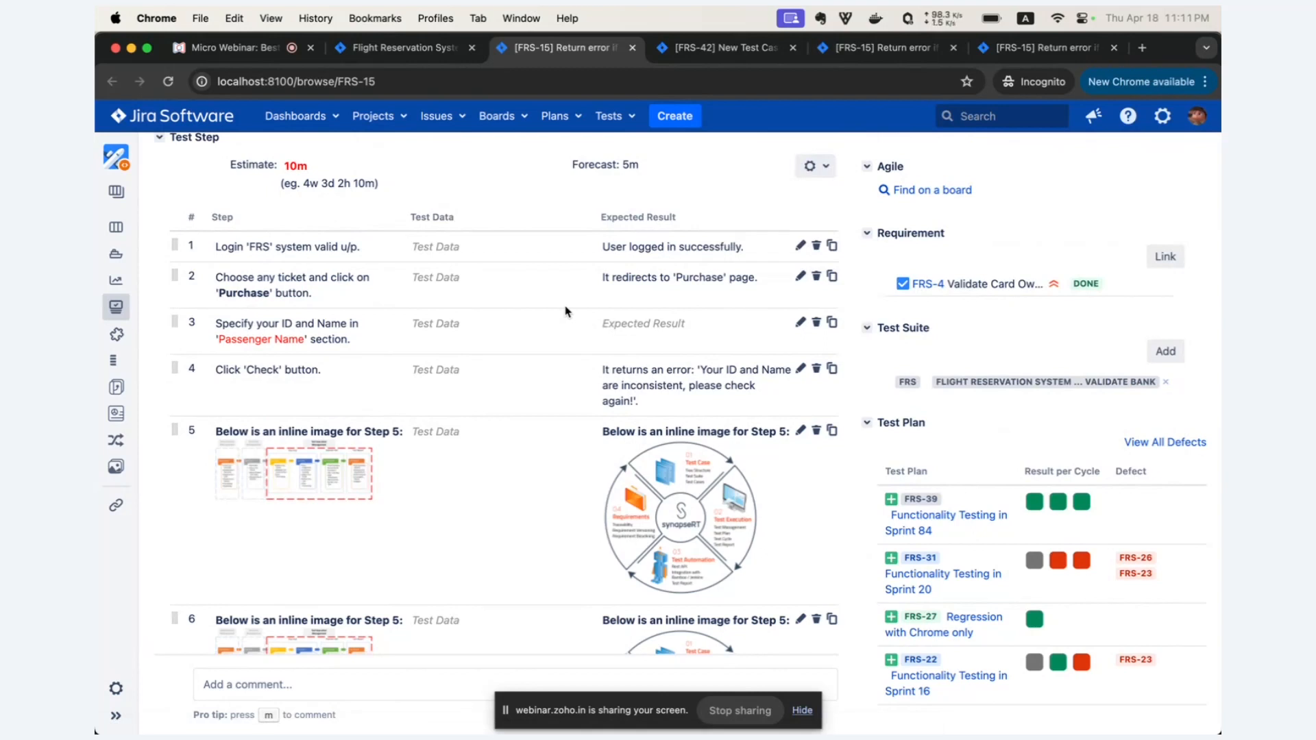
pyautogui.scroll(-3, 568, 310)
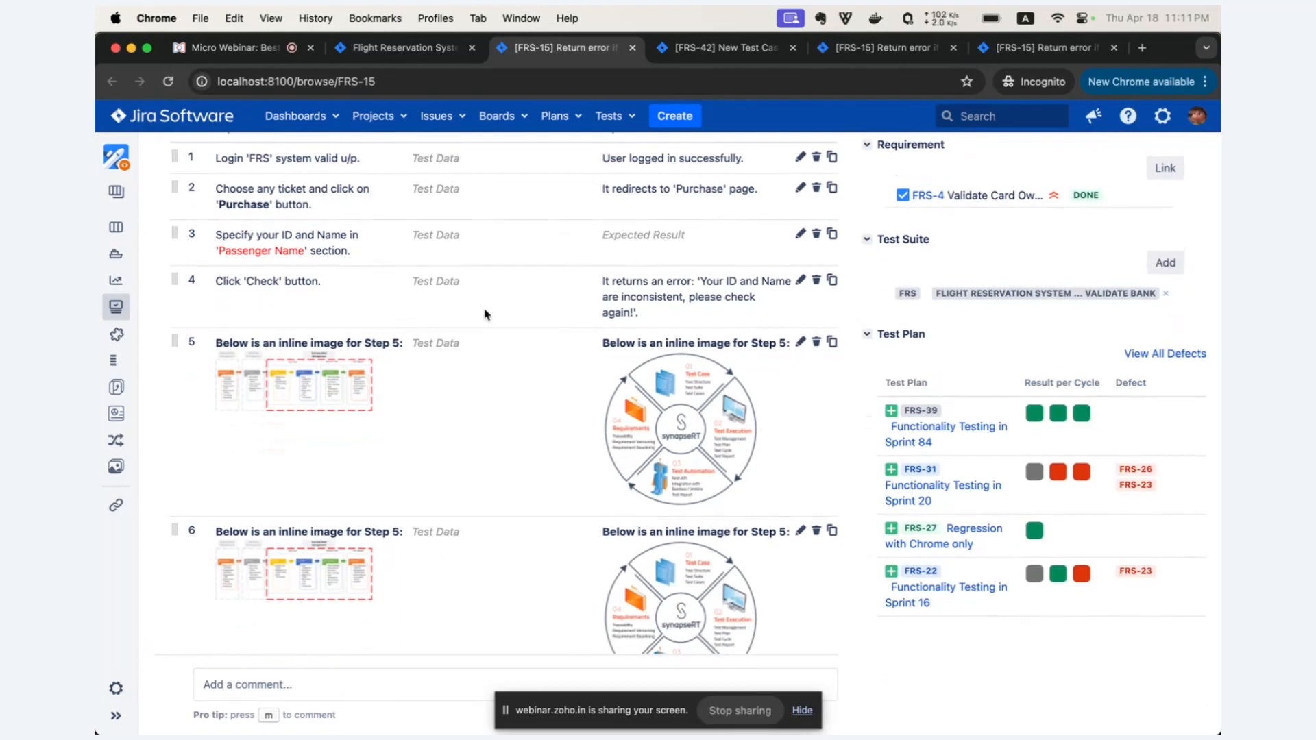
# Create an ad hoc test run for FRS-15 and bulk update all its run steps to Passed.
pyautogui.scroll(2, 485, 314)
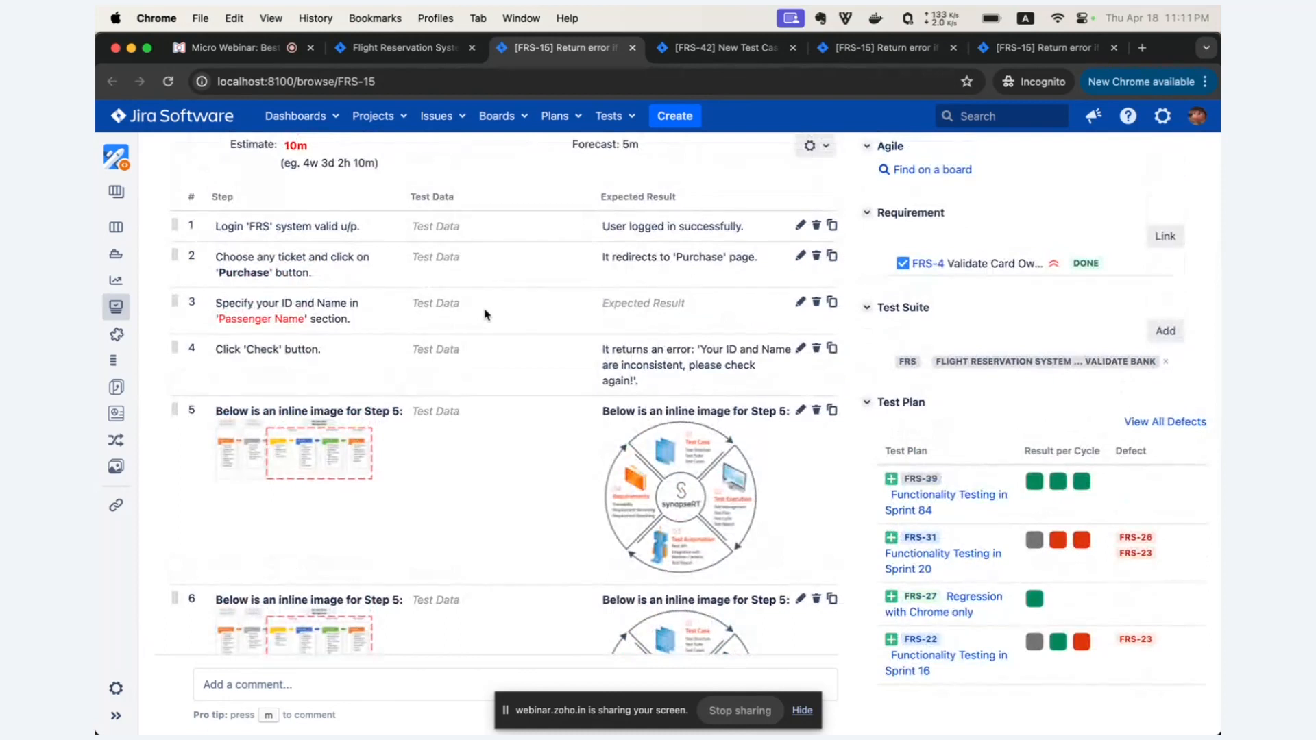
pyautogui.scroll(1, 484, 314)
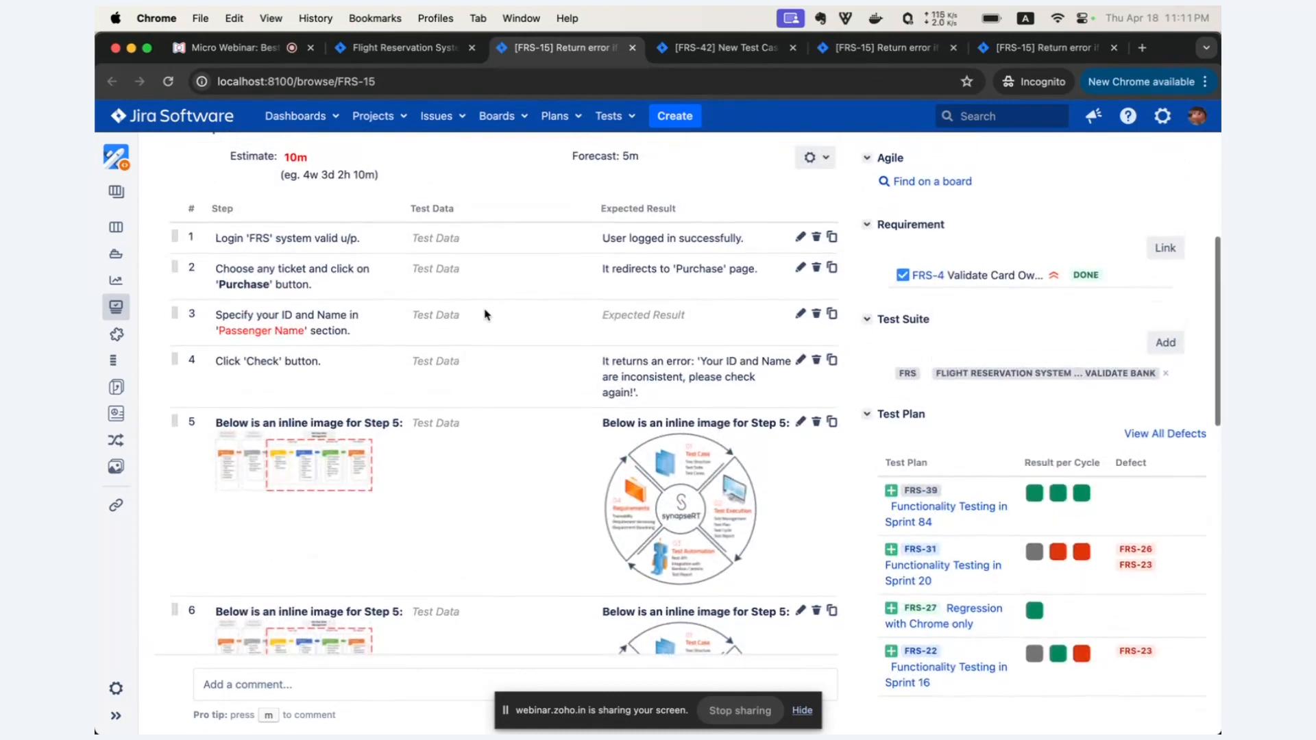
pyautogui.scroll(-10, 485, 315)
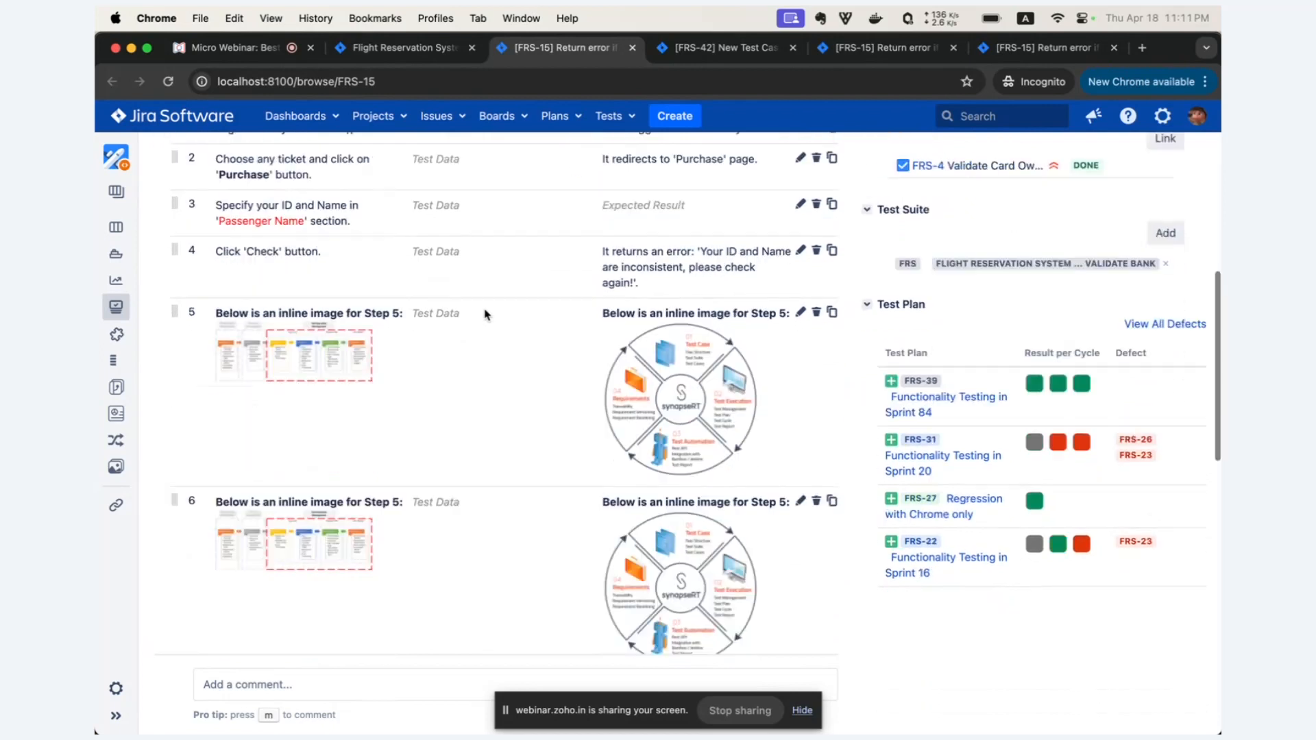
pyautogui.scroll(-4, 484, 315)
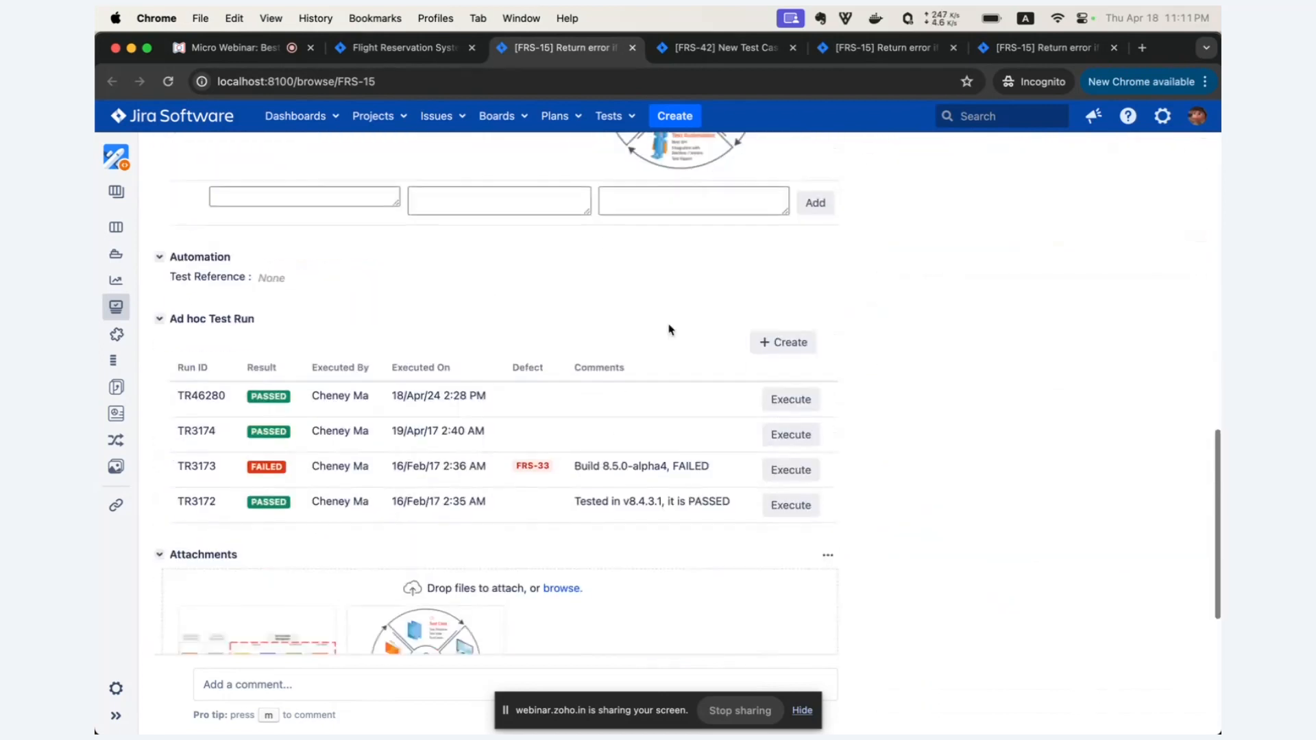
pyautogui.click(780, 345)
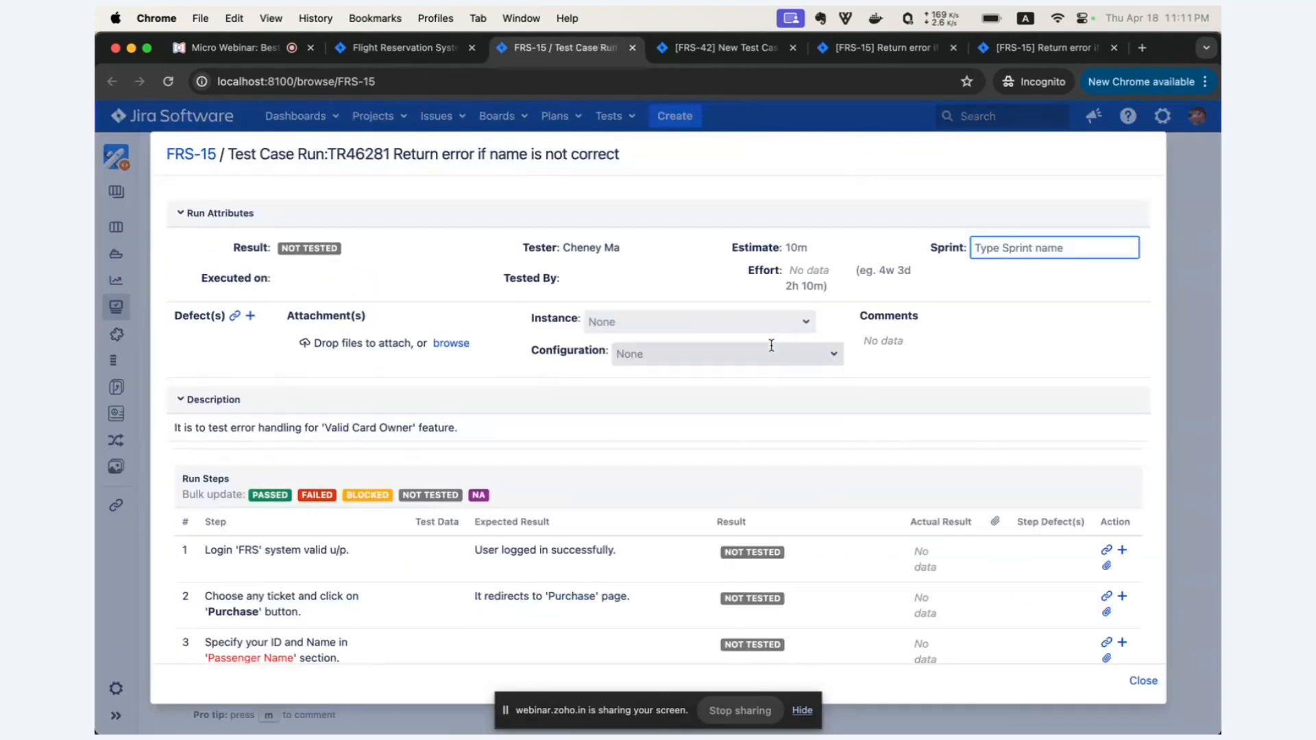
pyautogui.scroll(-4, 290, 371)
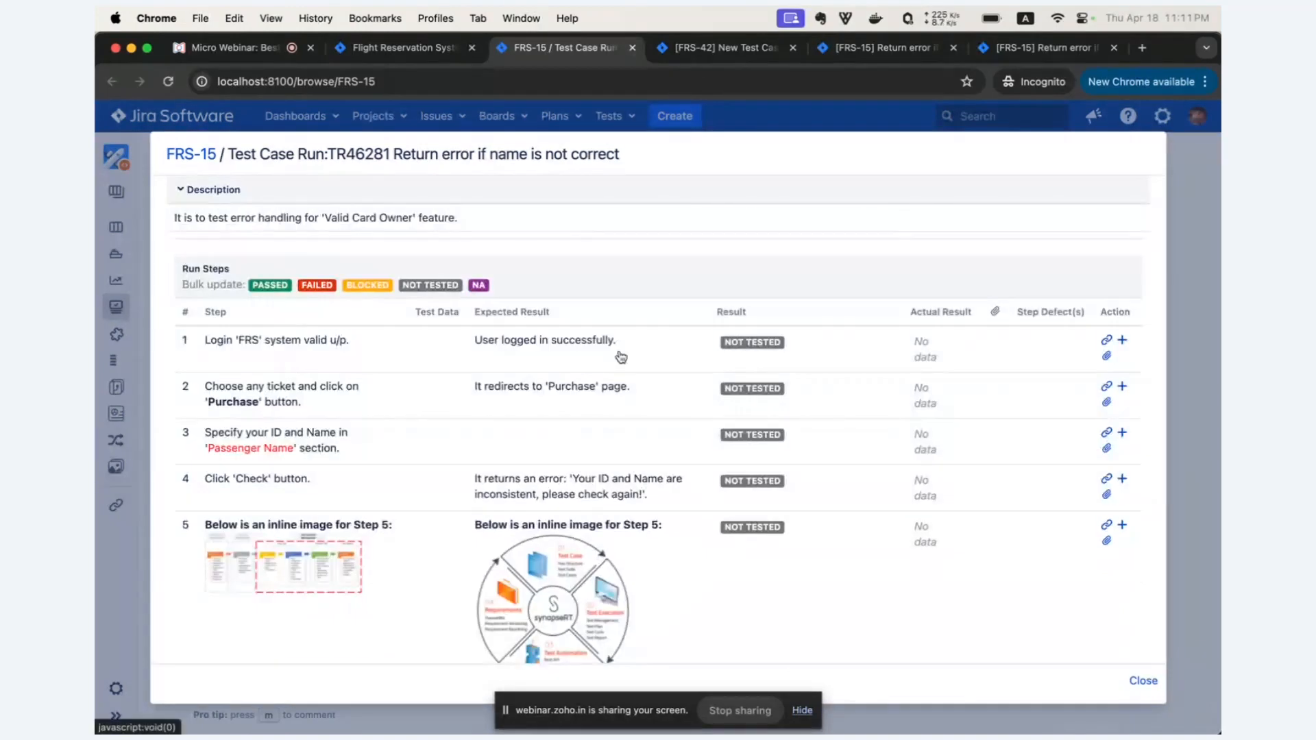
pyautogui.click(270, 285)
pyautogui.scroll(-3, 668, 351)
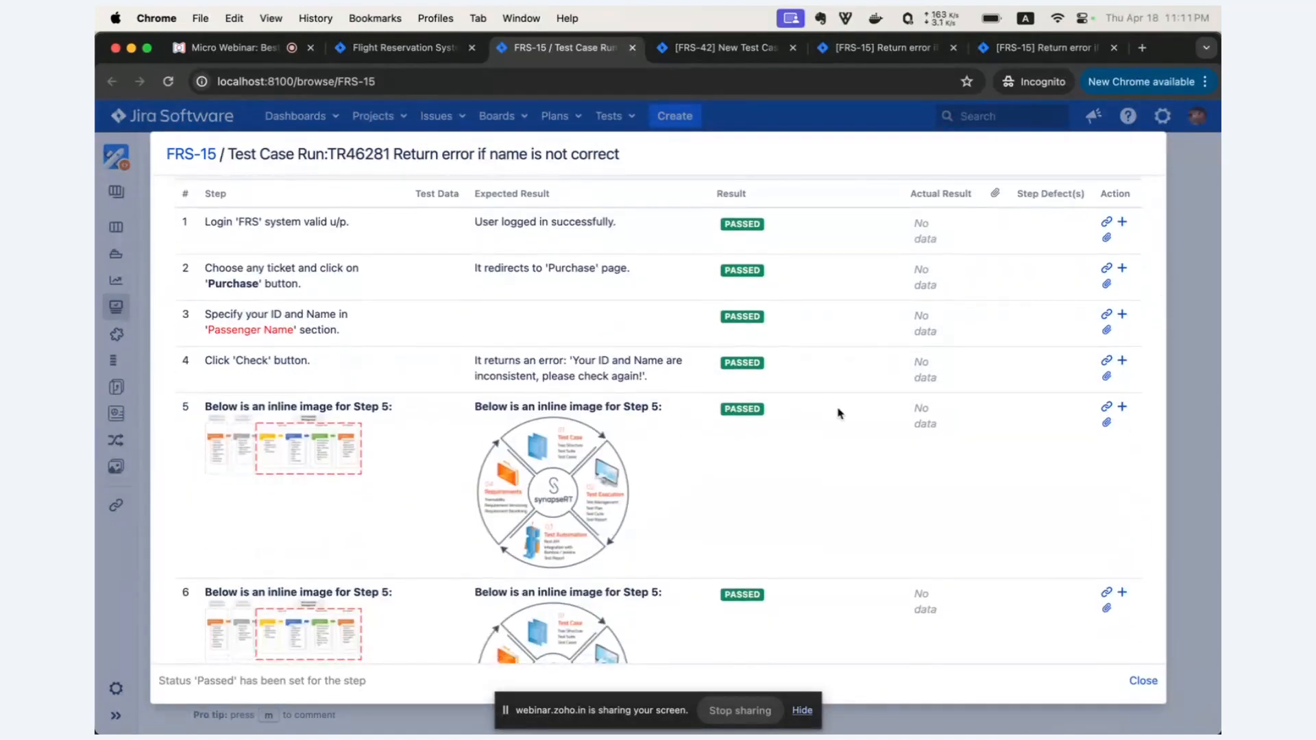
# Set the result of run step 6 to Failed and close the test run.
pyautogui.scroll(-3, 809, 431)
pyautogui.click(778, 454)
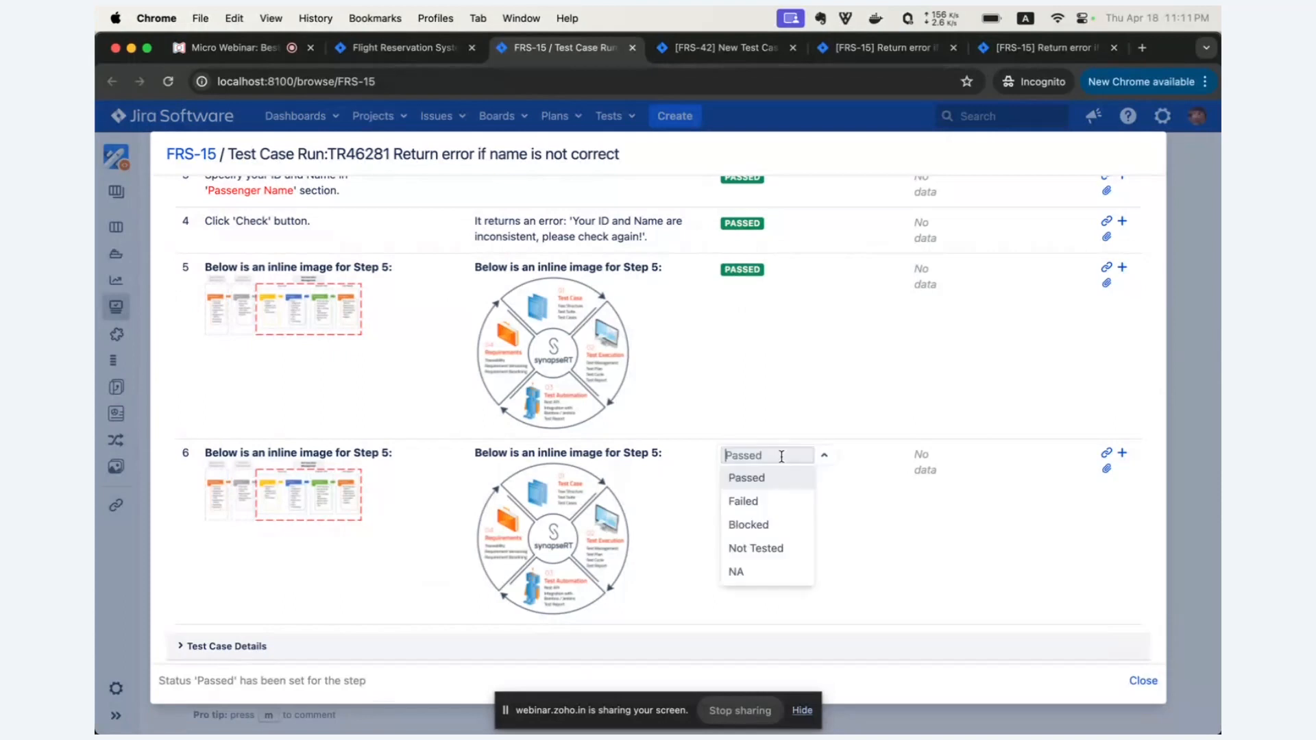
pyautogui.click(765, 504)
pyautogui.scroll(4, 837, 414)
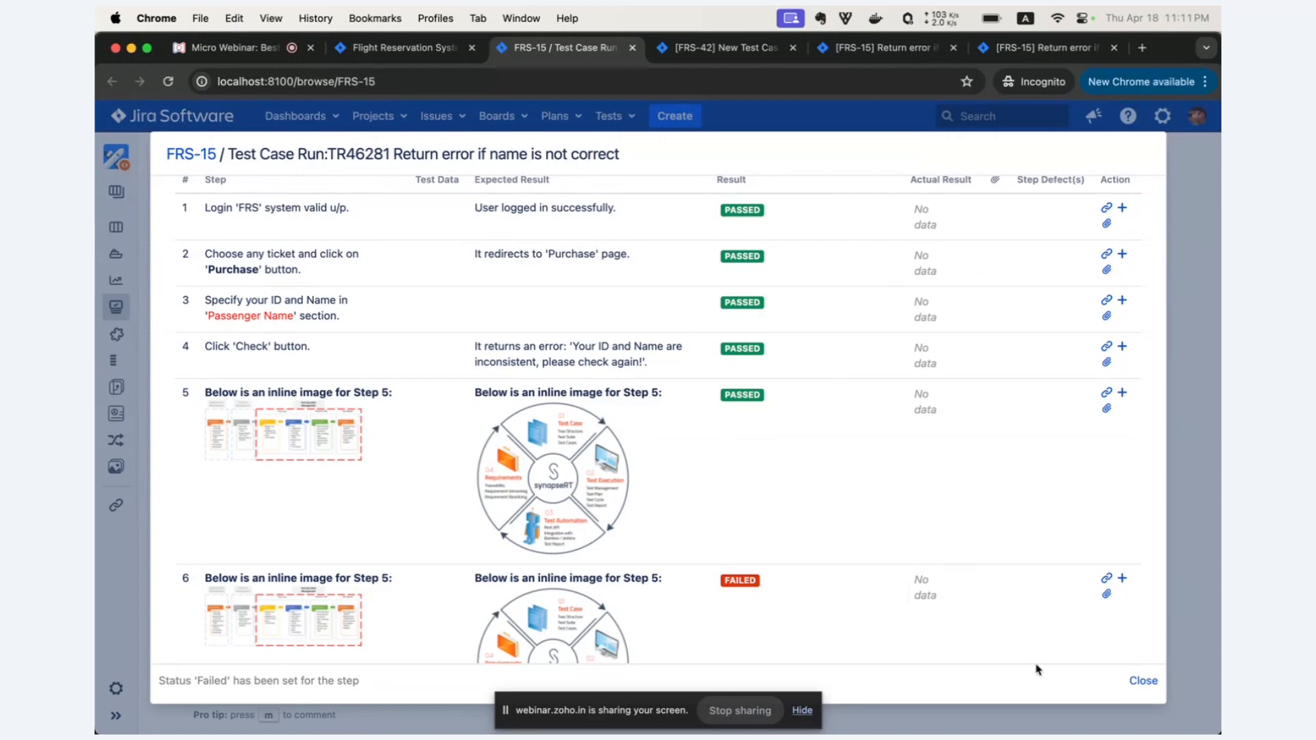
pyautogui.click(1143, 681)
# Review FRS-15's new ad hoc run entry, its test steps and its issue type in the details.
pyautogui.scroll(5, 573, 470)
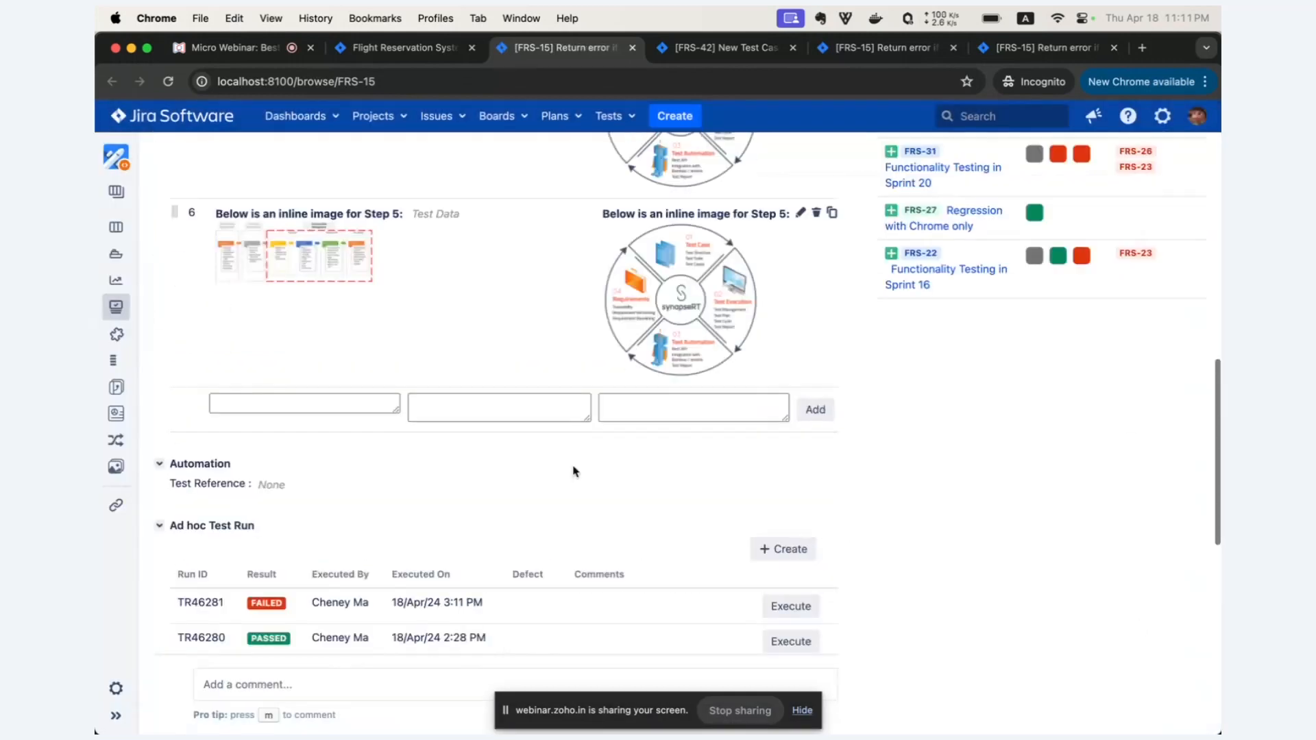
pyautogui.scroll(4, 574, 472)
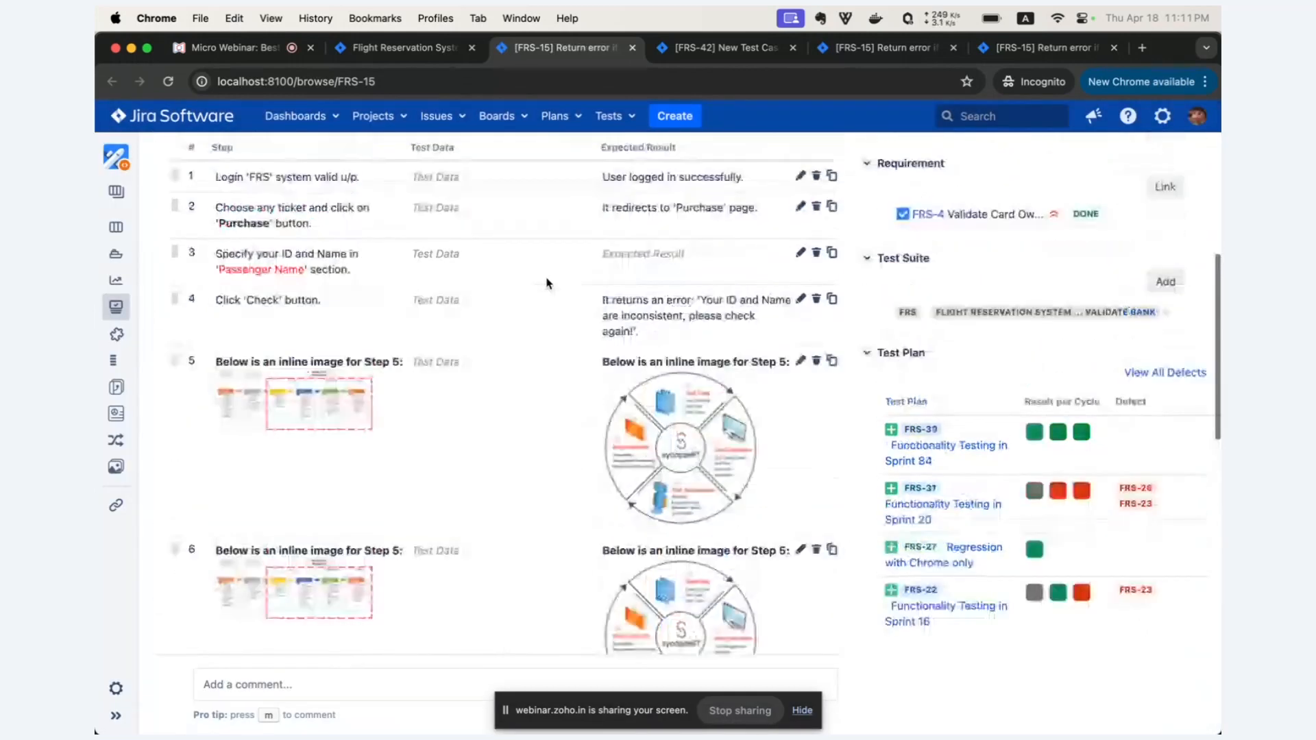
pyautogui.scroll(3, 546, 283)
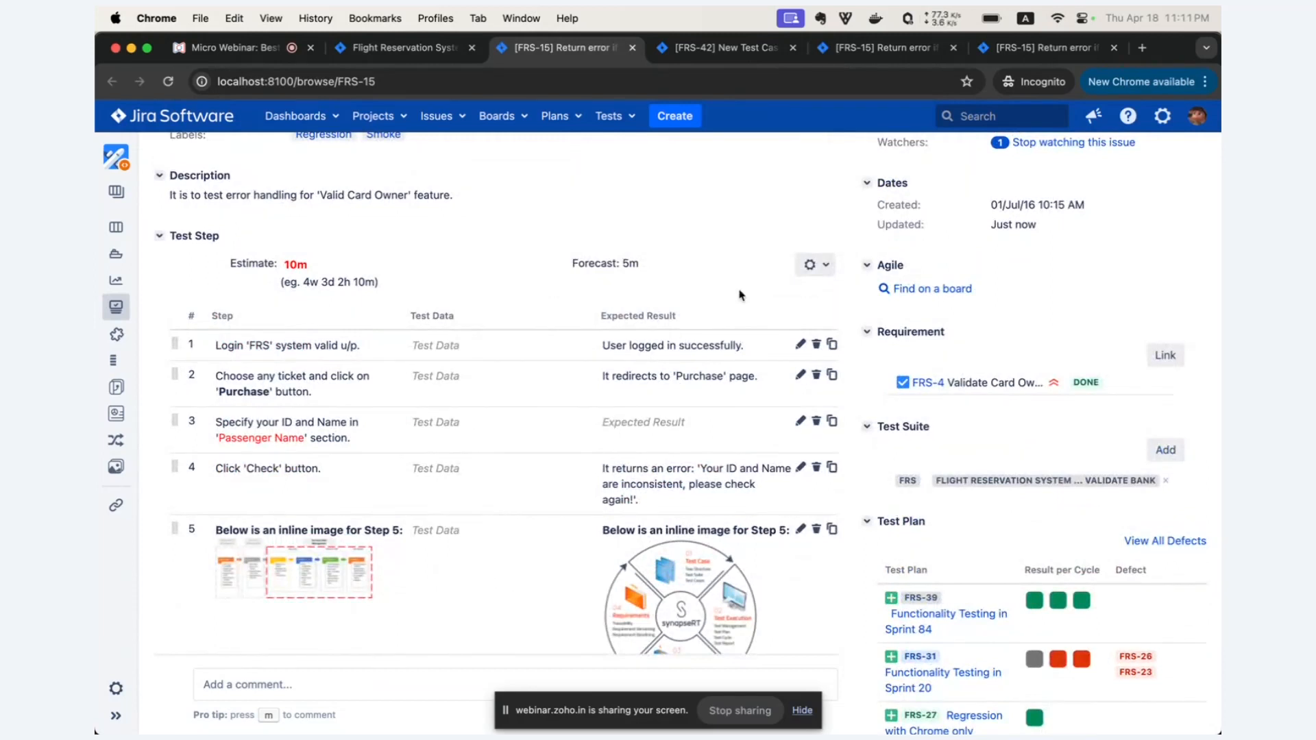
pyautogui.scroll(3, 740, 296)
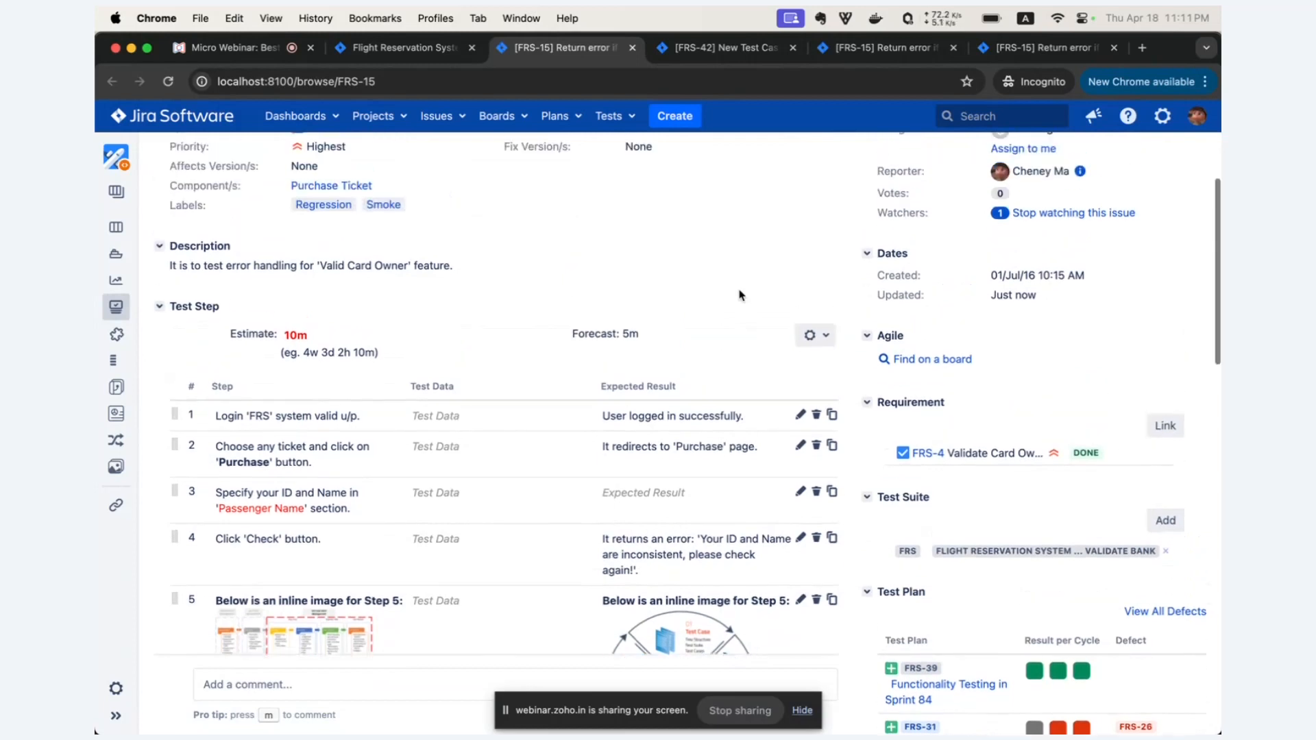
pyautogui.scroll(2, 498, 232)
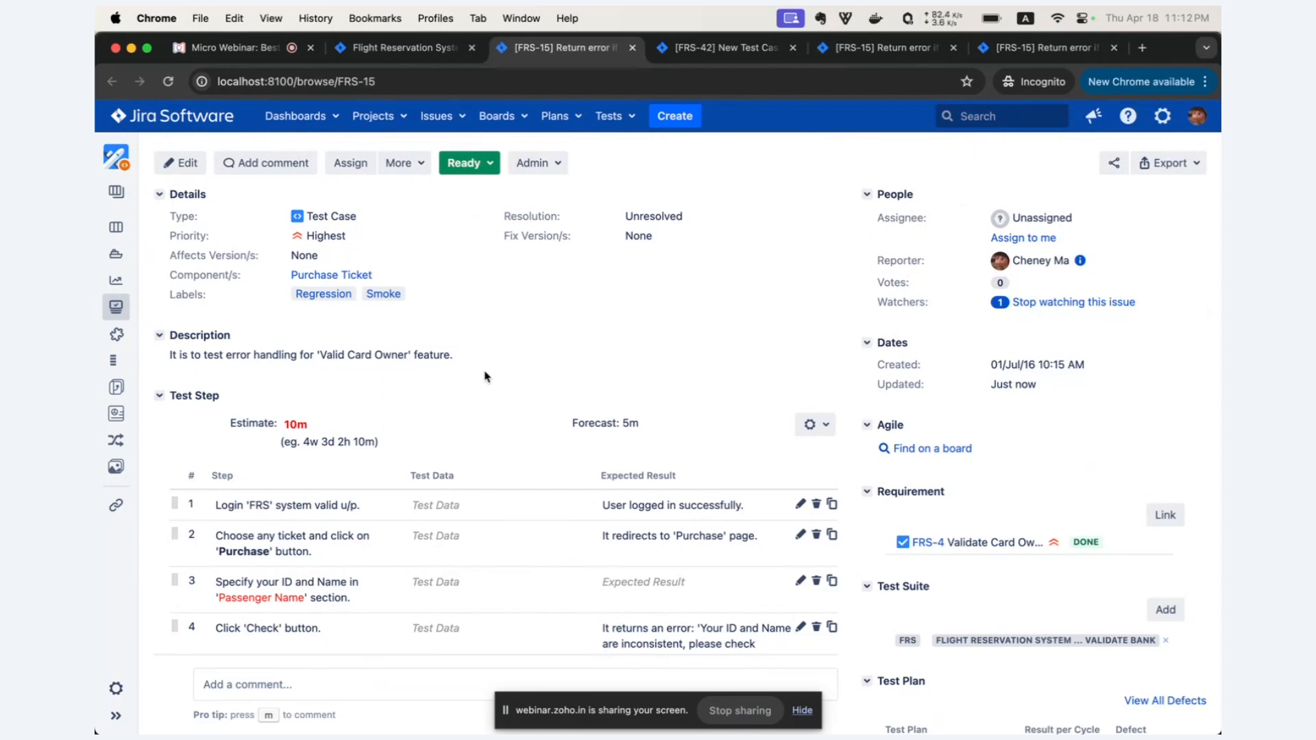
pyautogui.moveTo(356, 217); pyautogui.dragTo(314, 217)
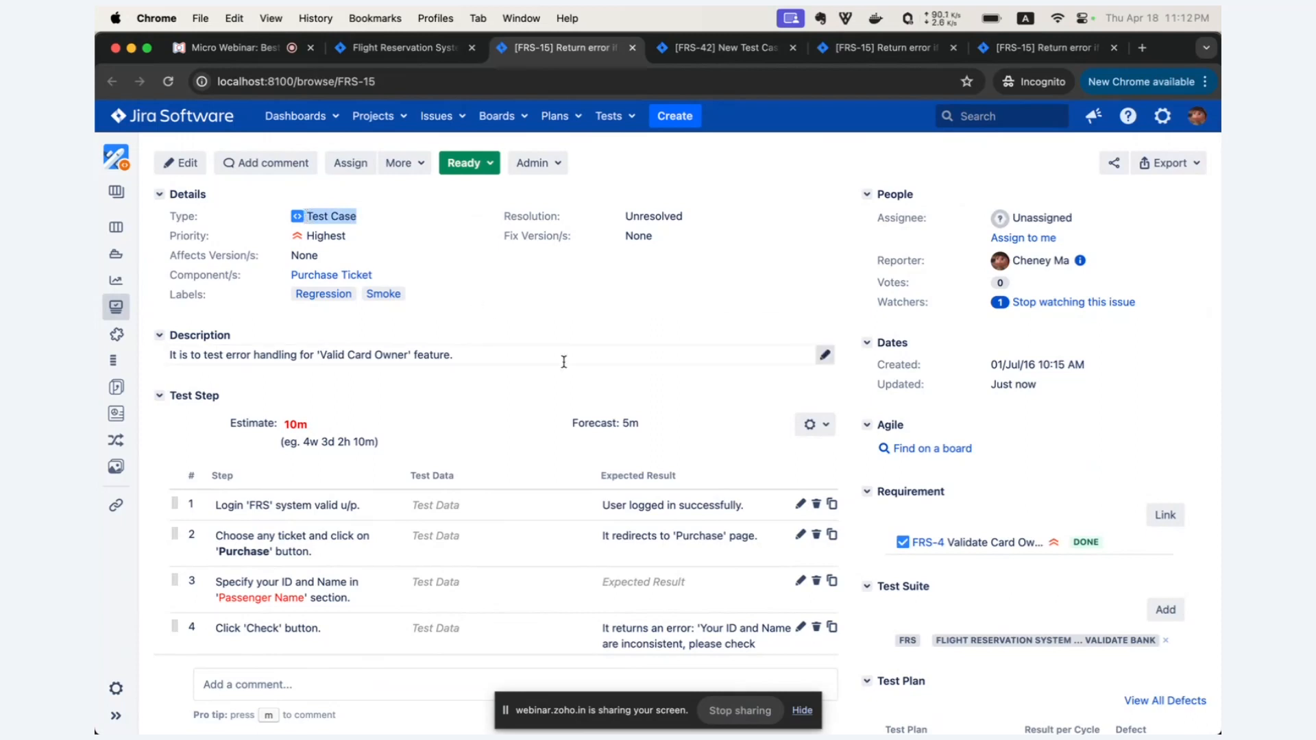
pyautogui.click(335, 218)
# Examine the Requirement section of FRS-15 and highlight its heading.
pyautogui.scroll(-2, 1019, 453)
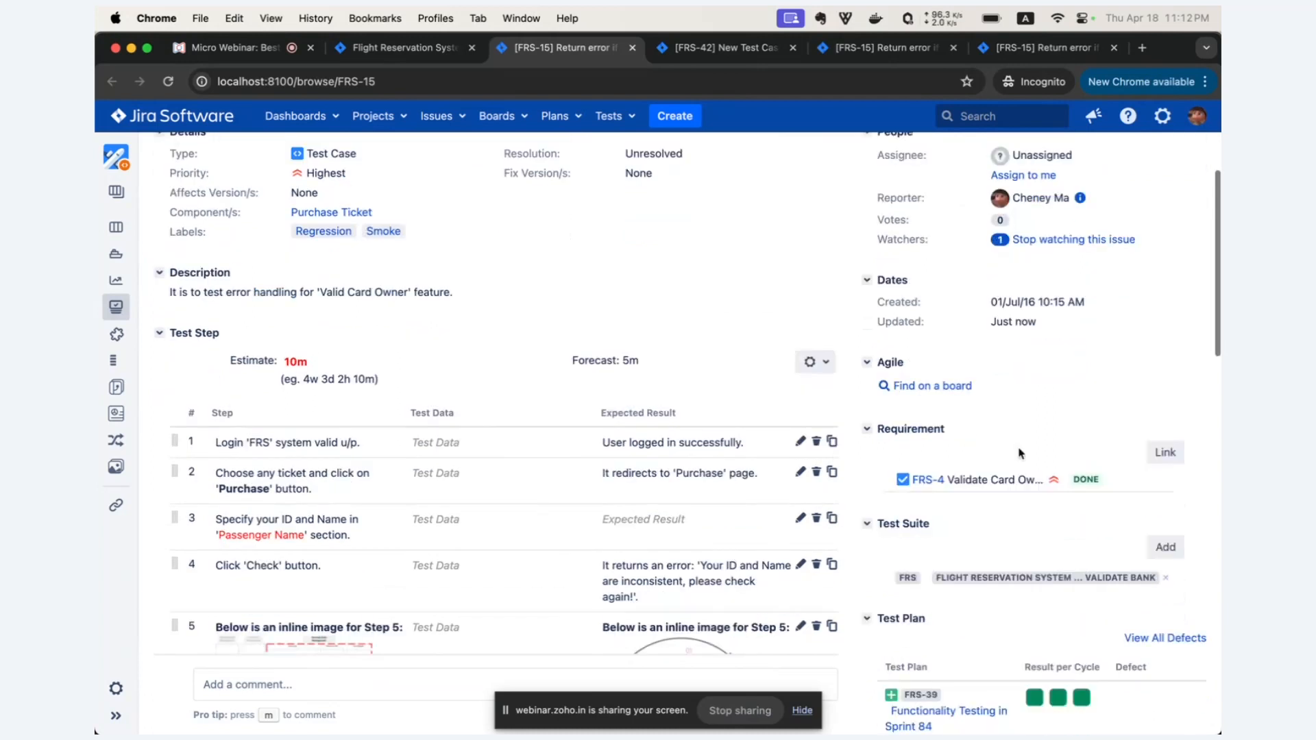
pyautogui.scroll(-3, 959, 442)
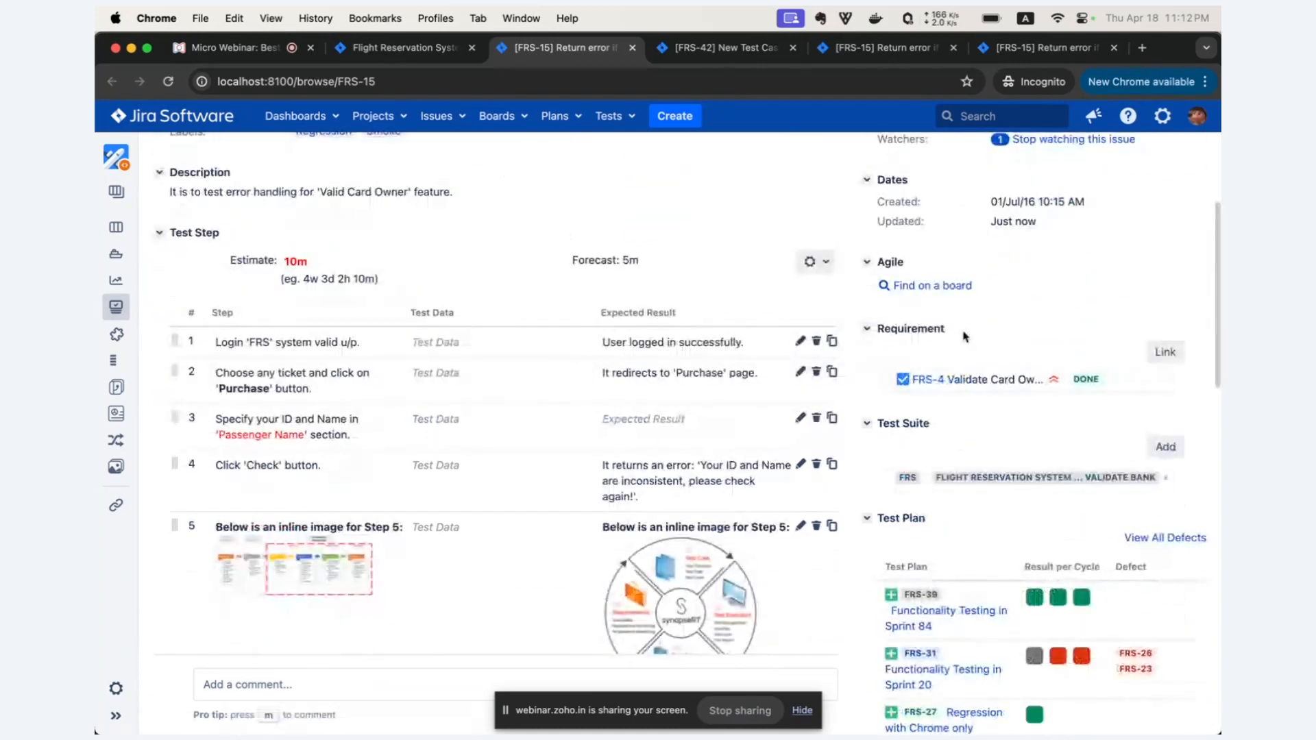
pyautogui.moveTo(965, 335); pyautogui.dragTo(879, 333)
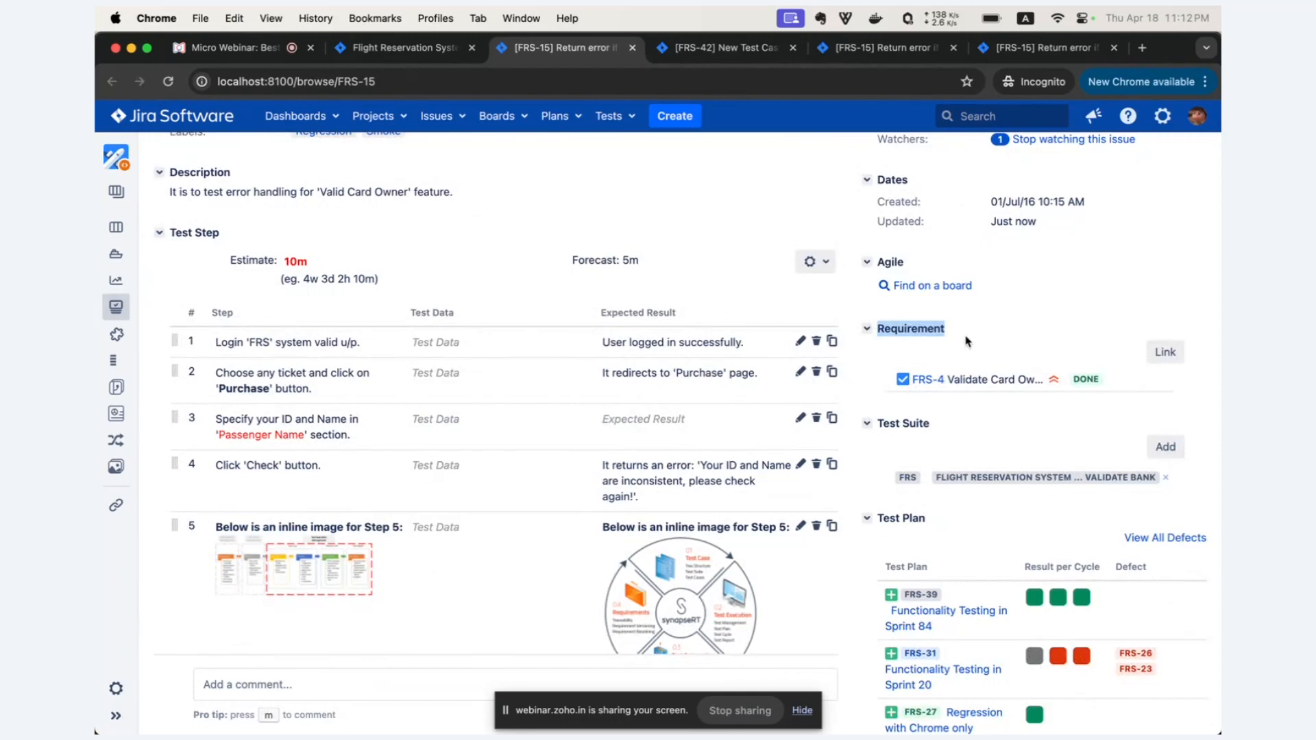
# Highlight FRS-15's Test Plan section, view all its defects and close the defect details.
pyautogui.scroll(-4, 960, 339)
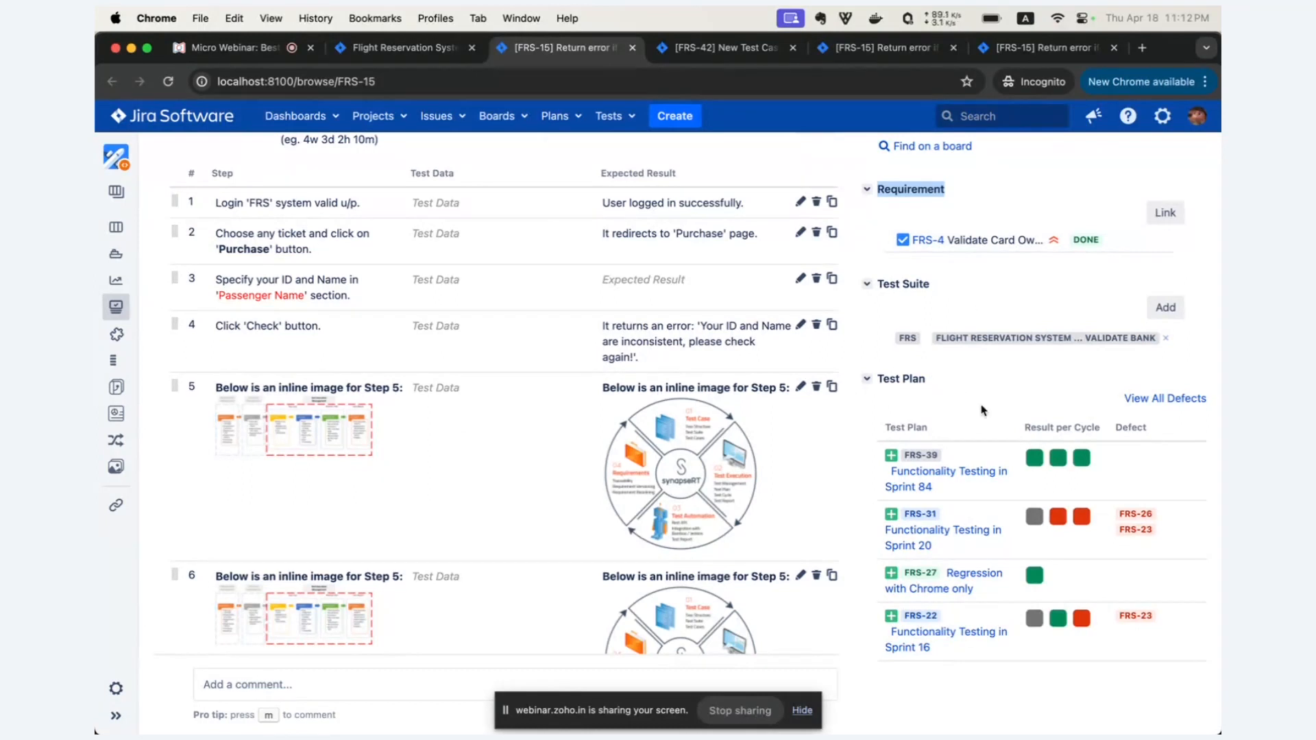
pyautogui.moveTo(930, 387); pyautogui.dragTo(880, 385)
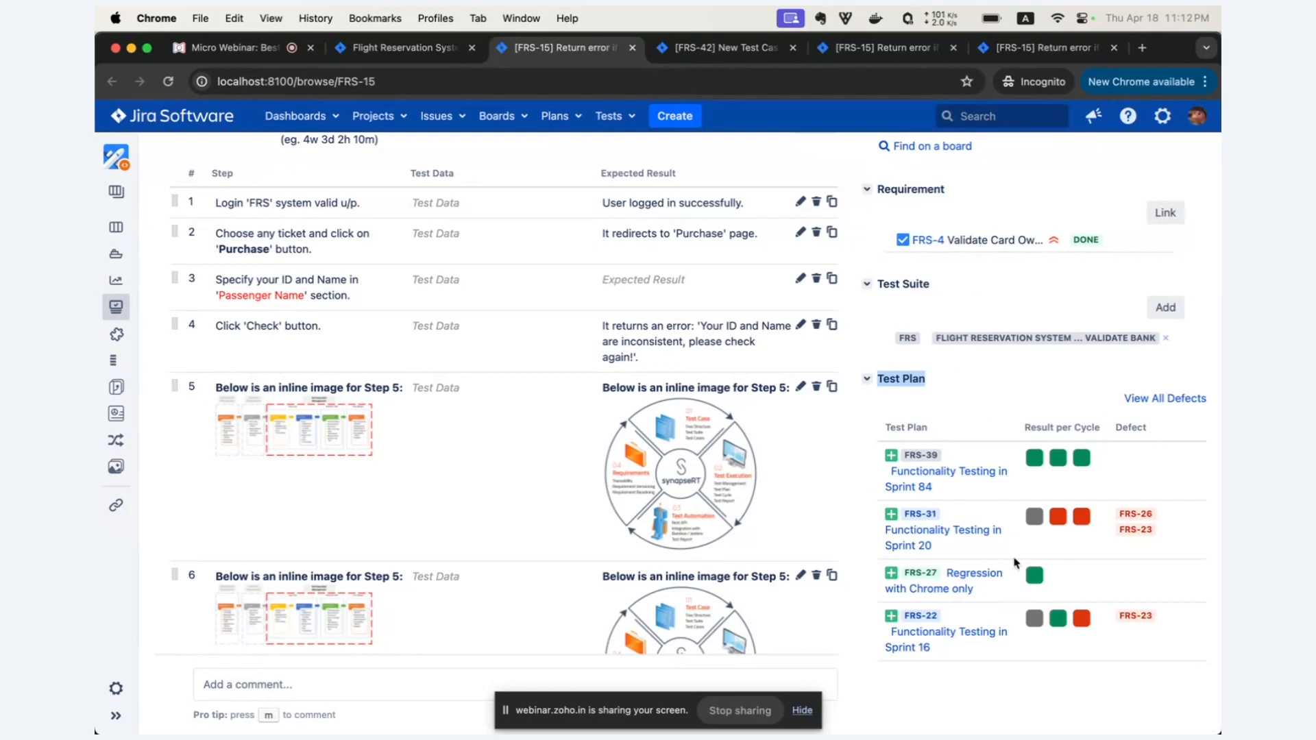
pyautogui.click(1170, 402)
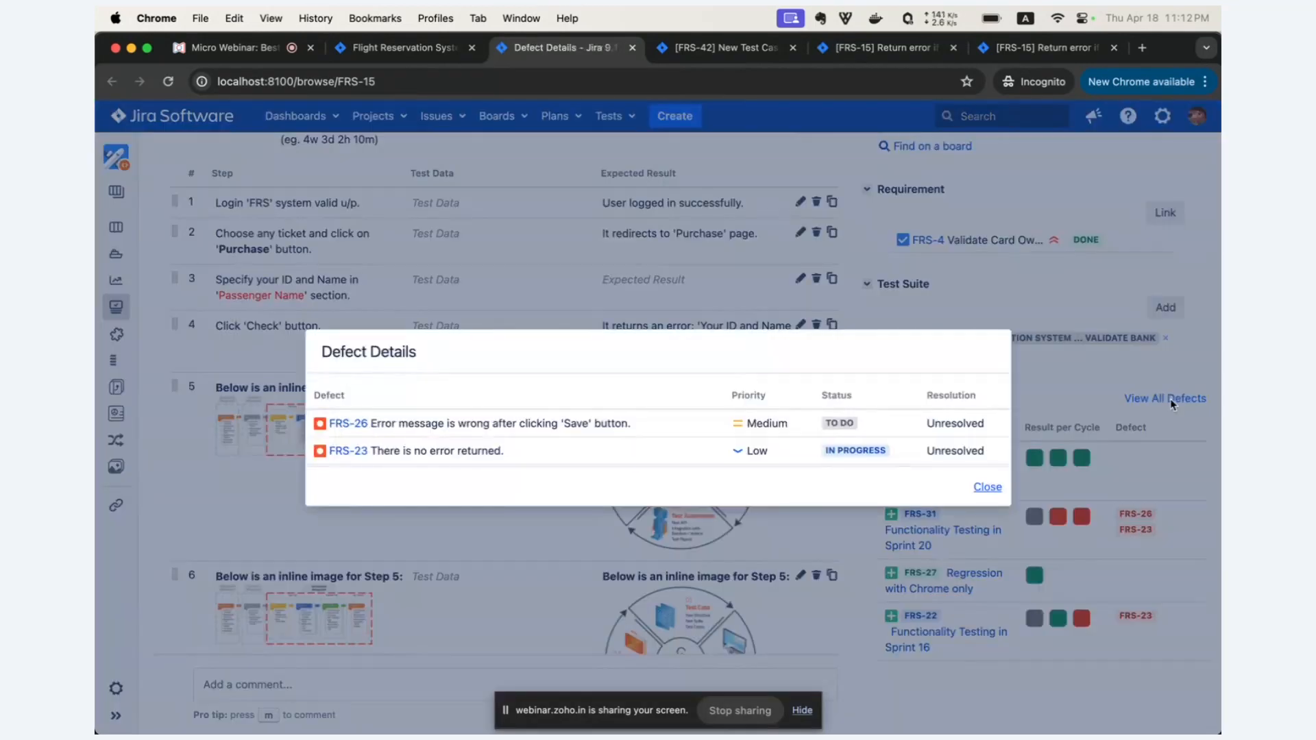
pyautogui.click(994, 486)
# Look over FRS-15's remaining sections, return to the Flight Reservation System test suite and examine its suite tree.
pyautogui.scroll(-6, 995, 488)
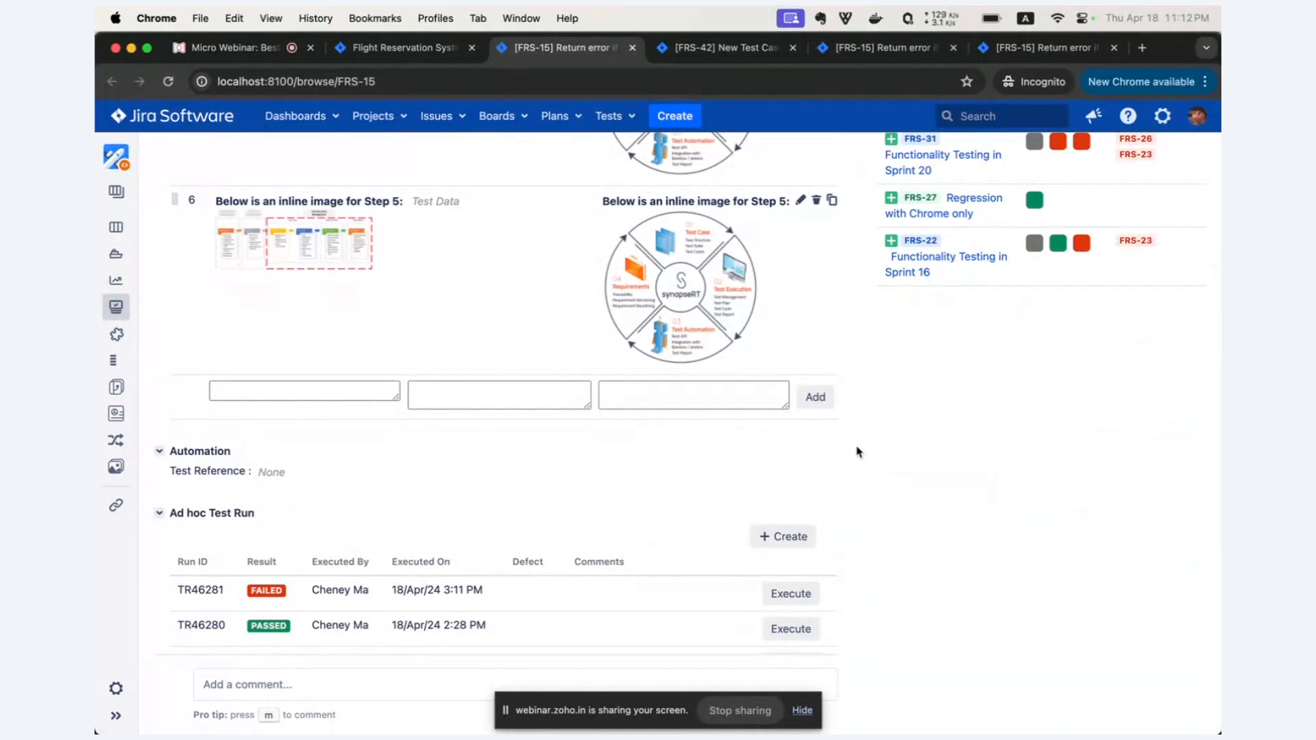
pyautogui.scroll(7, 857, 452)
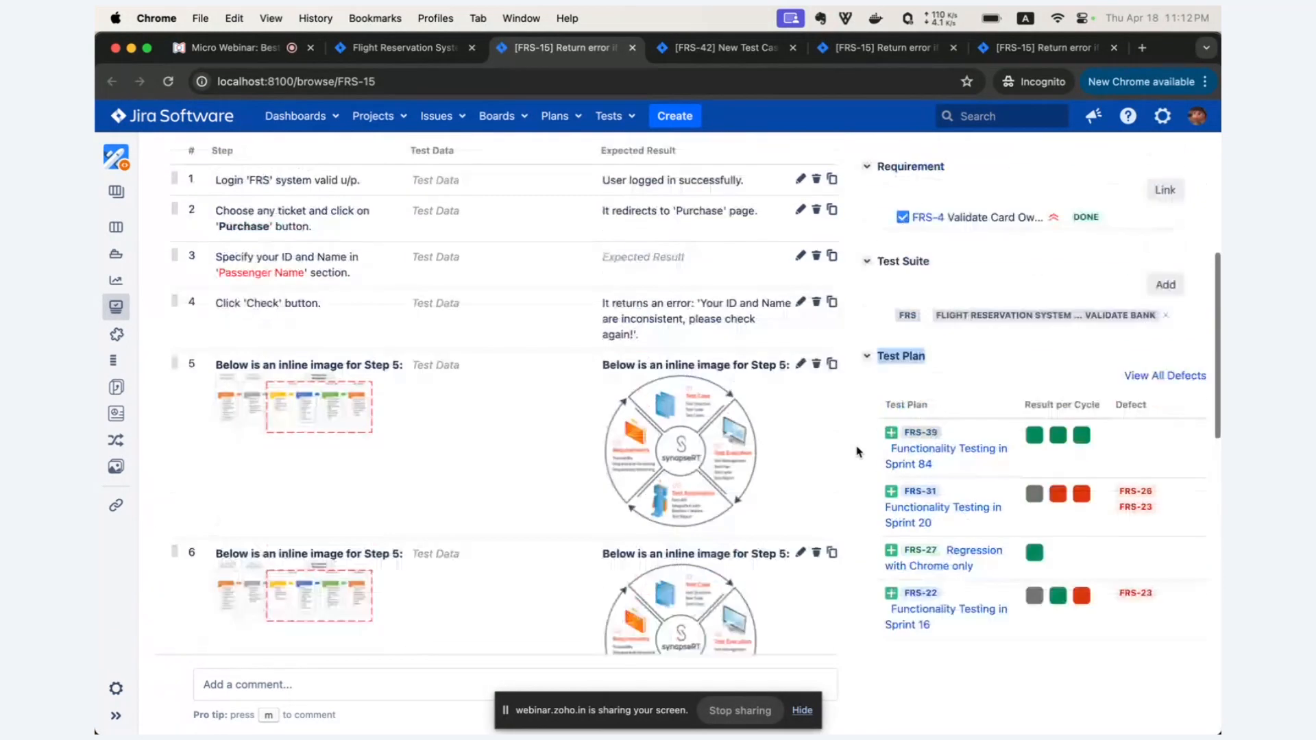
pyautogui.scroll(3, 856, 453)
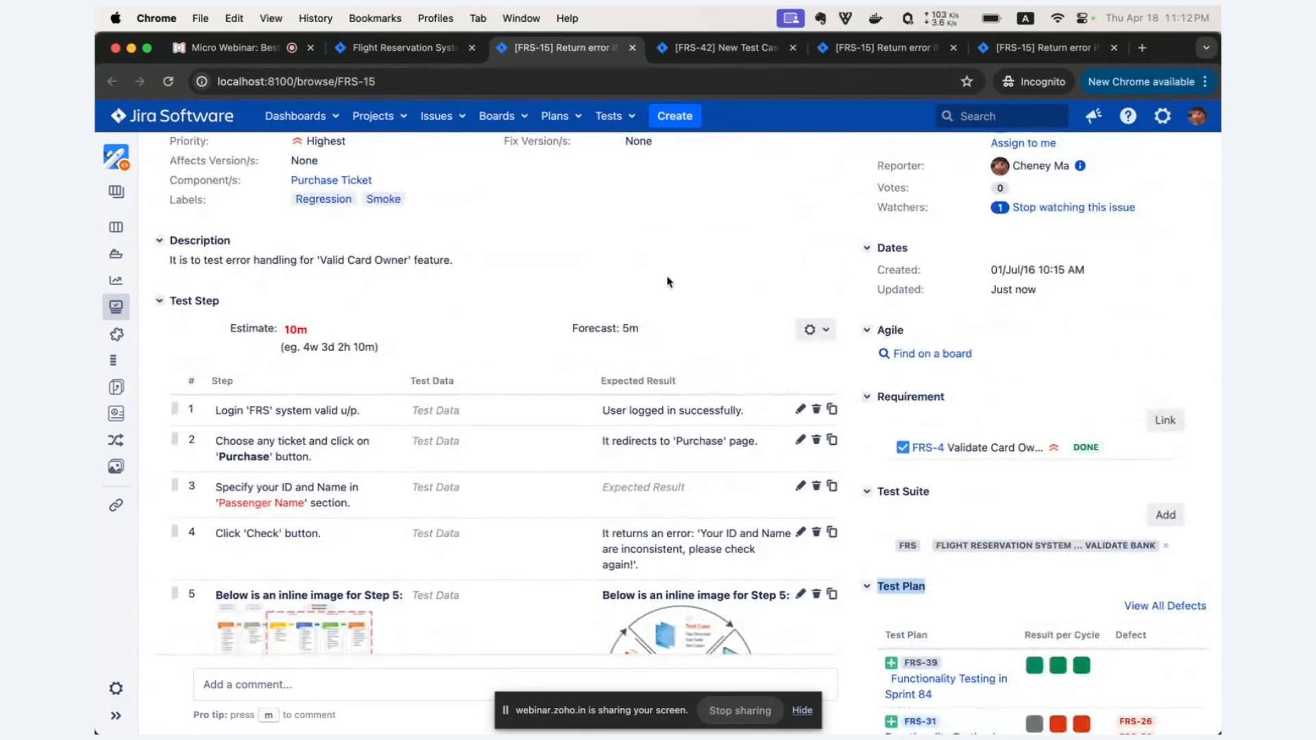
pyautogui.click(404, 48)
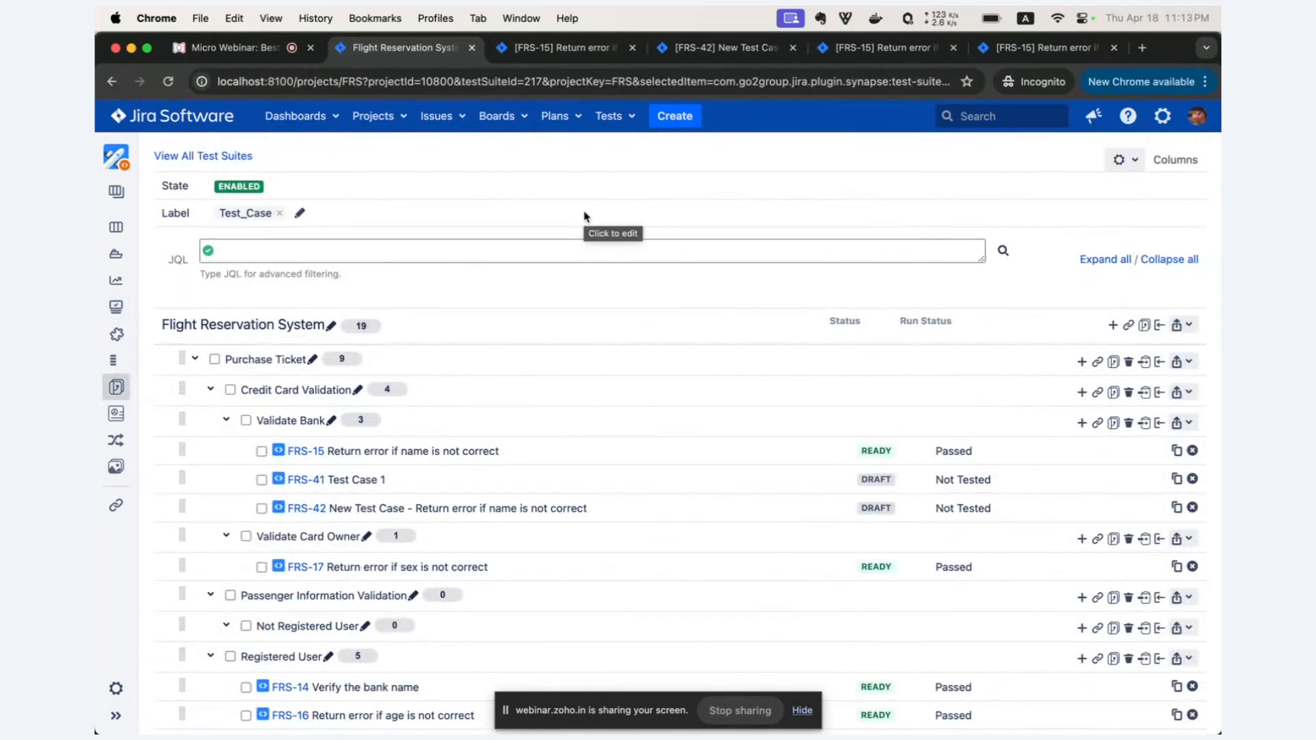
pyautogui.scroll(-1, 523, 352)
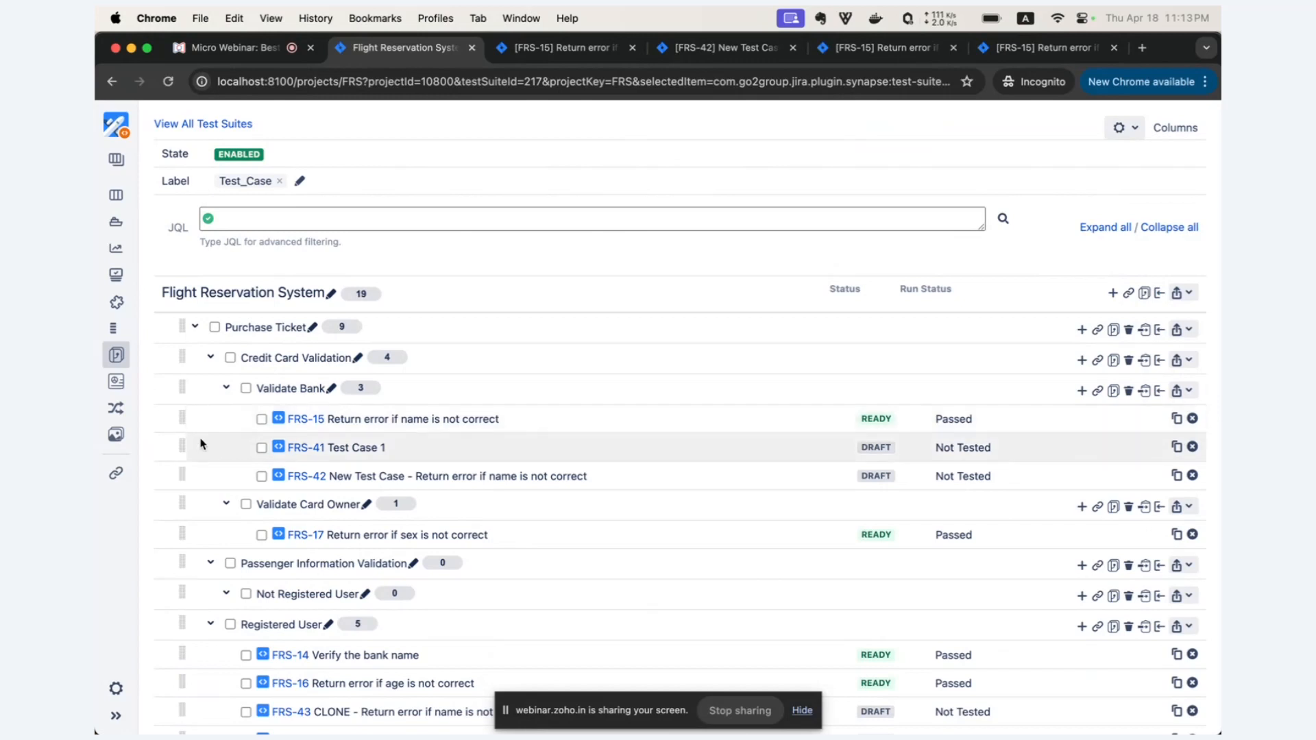
pyautogui.scroll(-3, 819, 373)
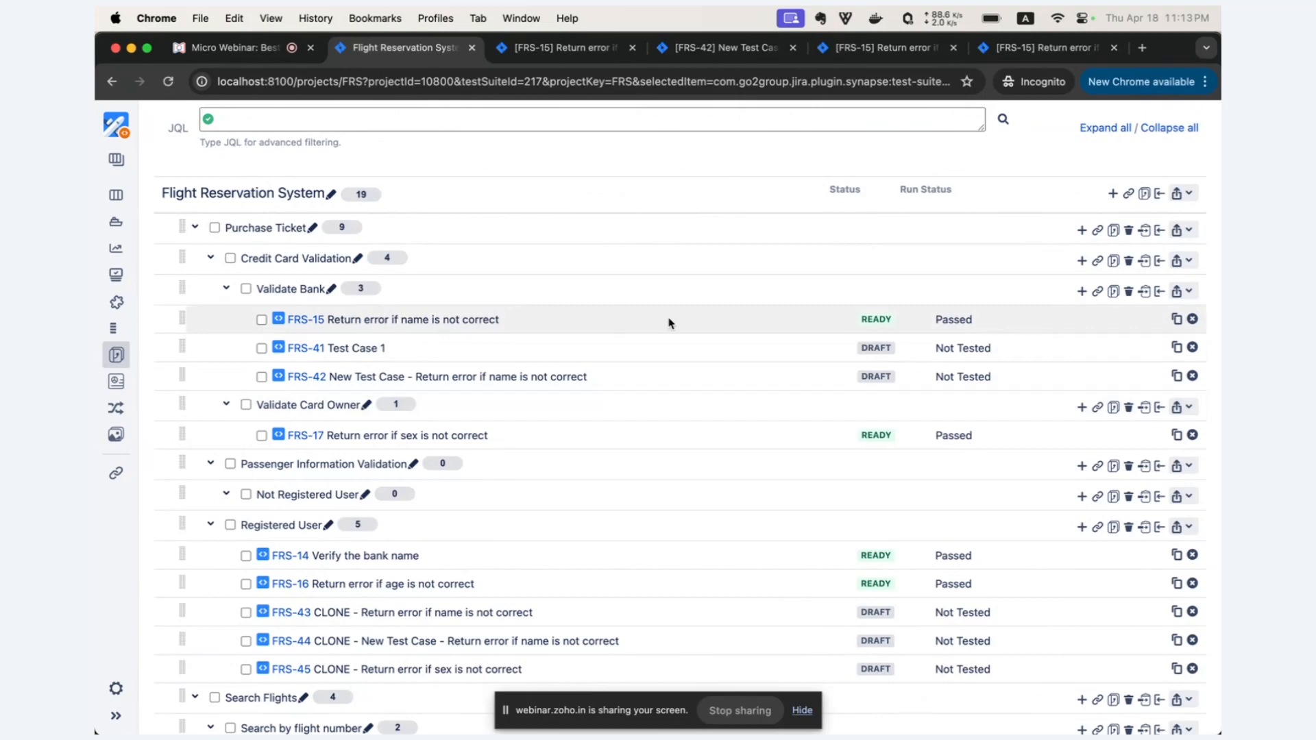
pyautogui.scroll(2, 676, 323)
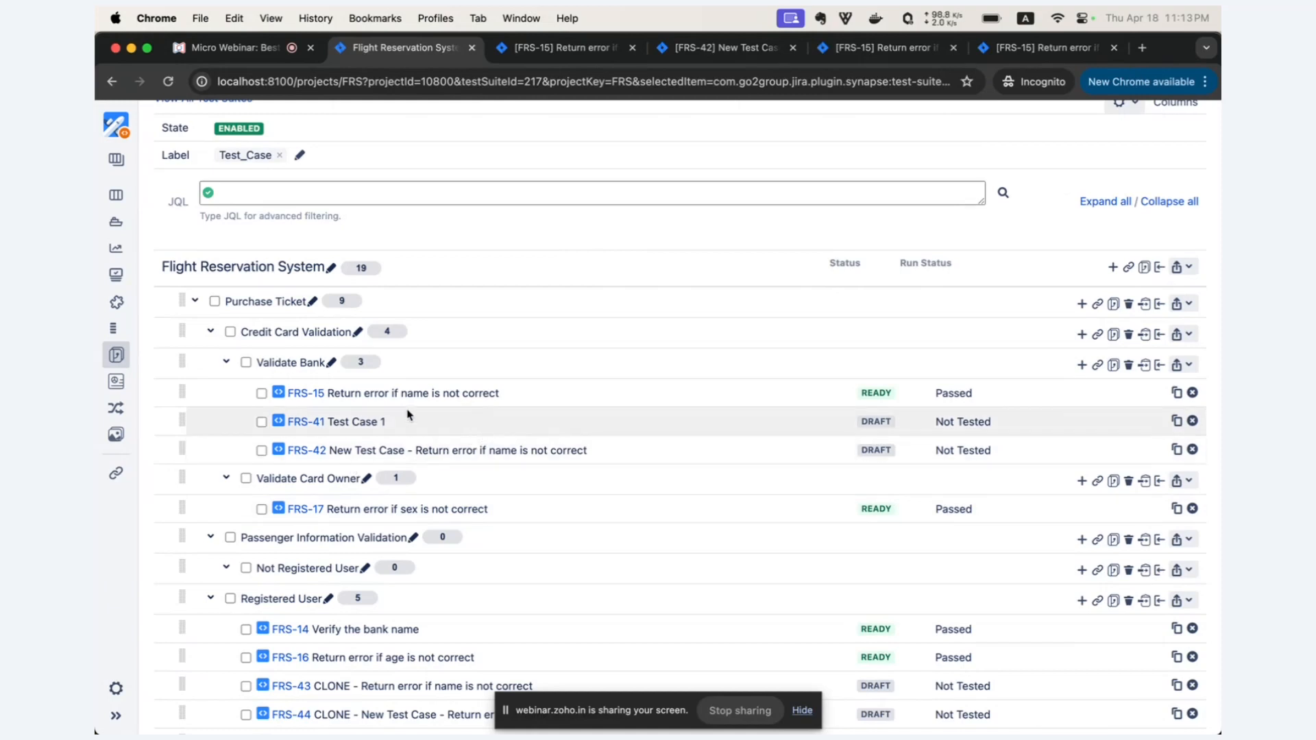
# Open FRS-15 from the Validate Bank suite and highlight its Test Suite section heading.
pyautogui.click(307, 395)
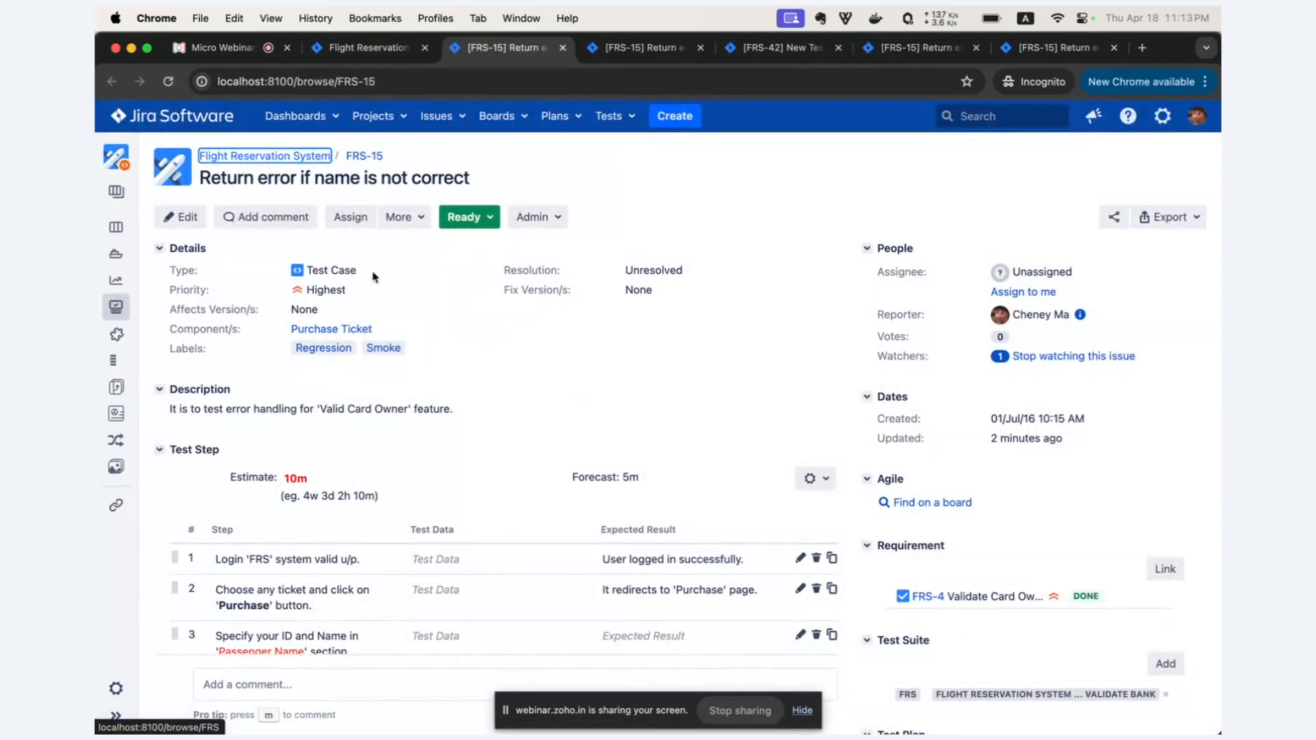
pyautogui.scroll(-3, 366, 470)
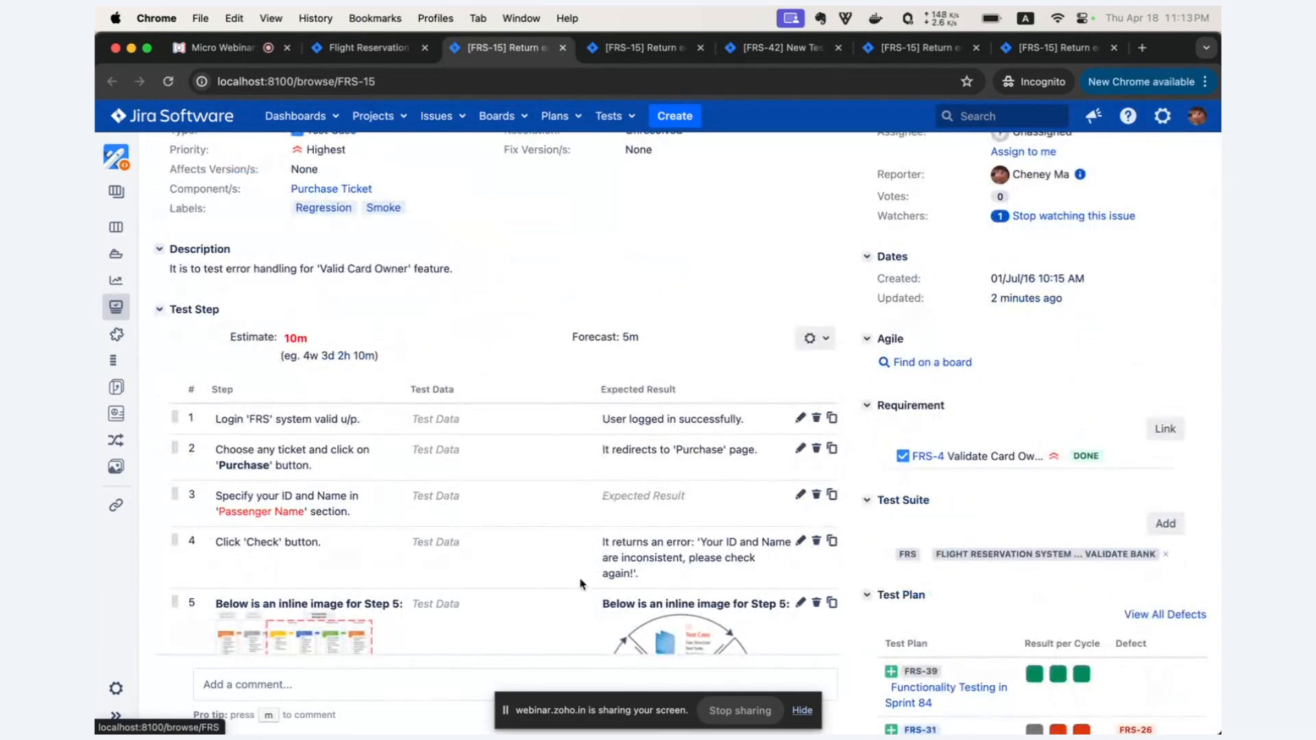
pyautogui.scroll(-1, 580, 584)
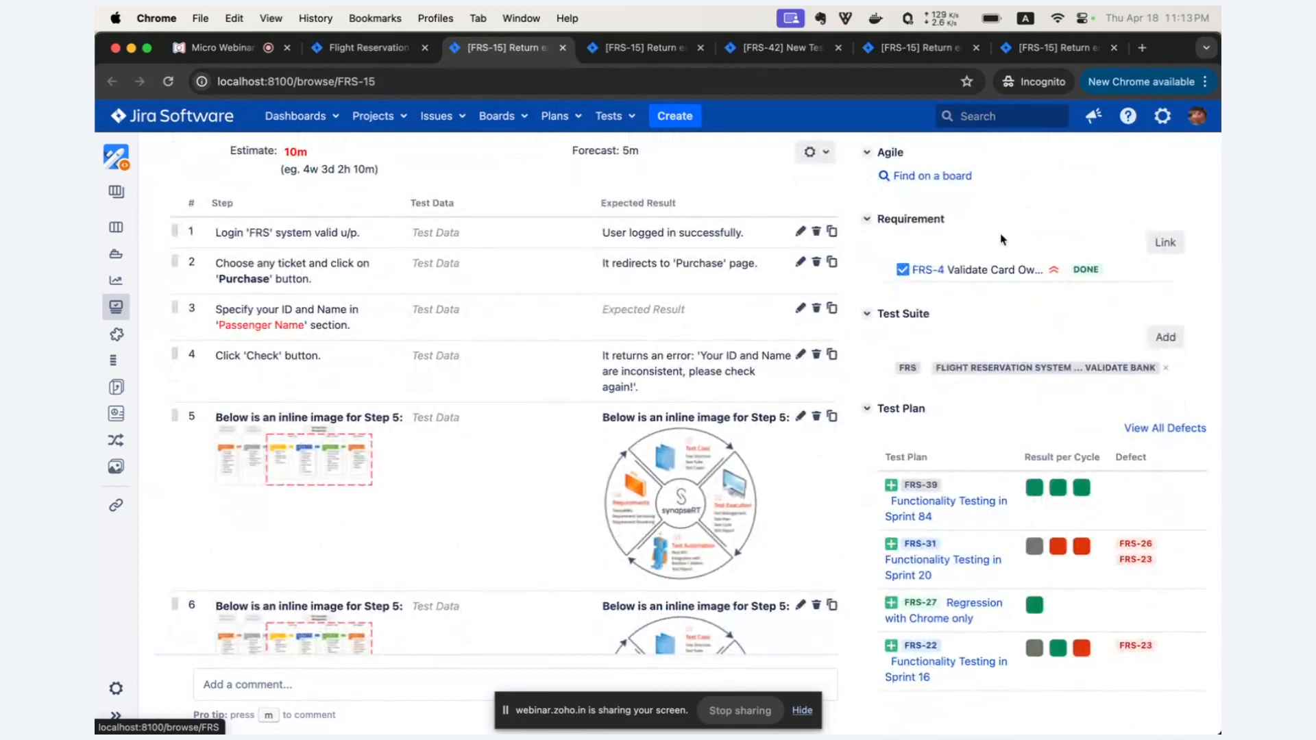
pyautogui.moveTo(973, 320); pyautogui.dragTo(873, 322)
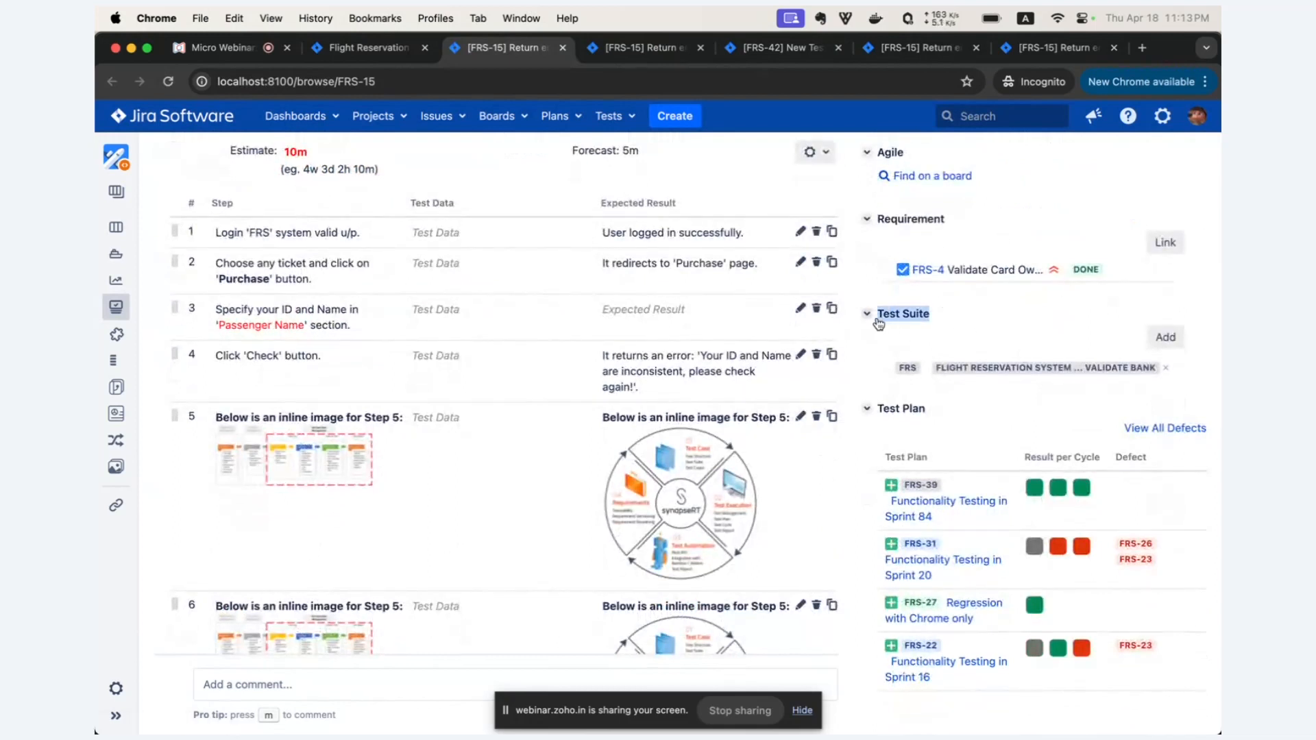